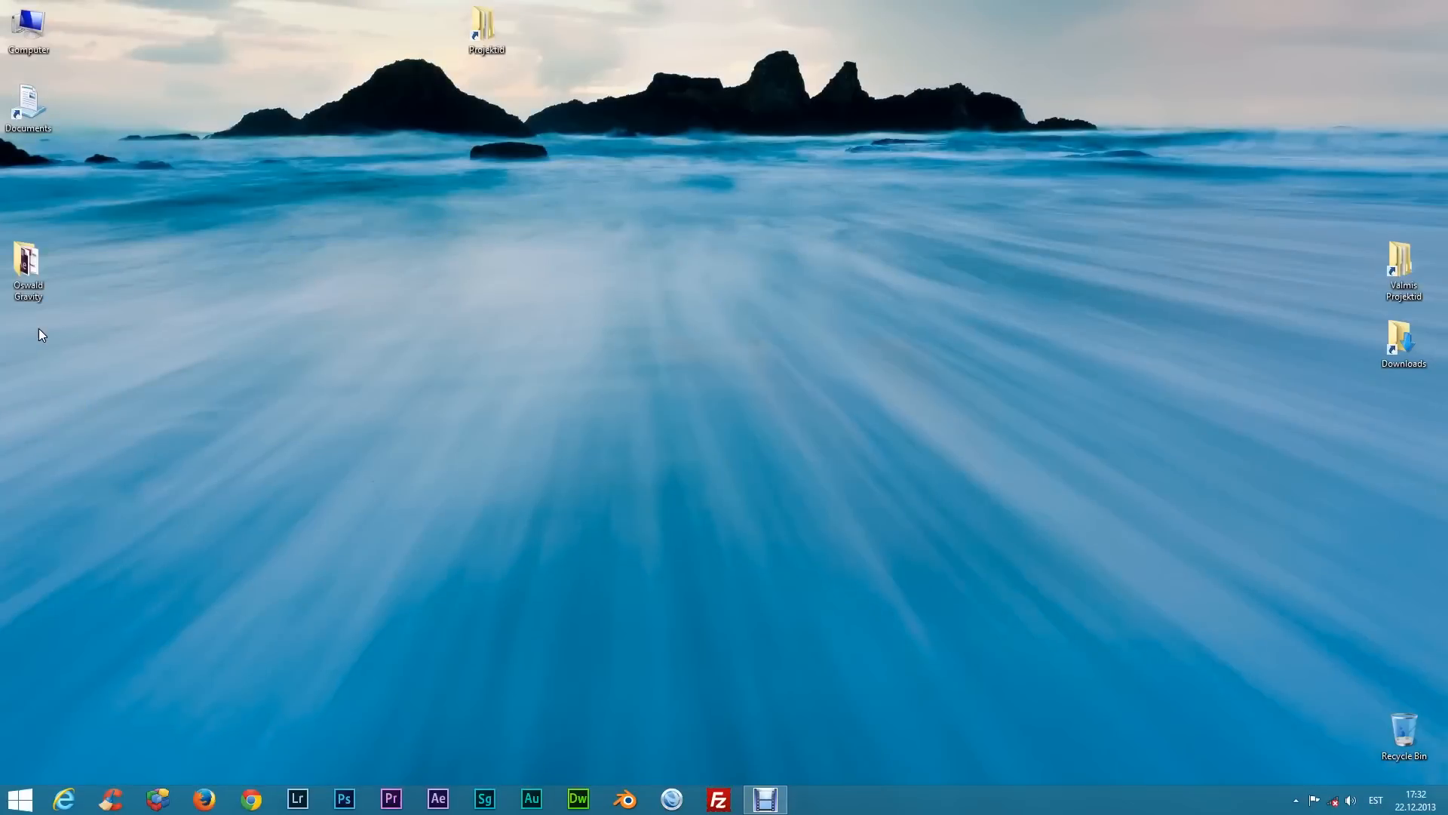
# Open the Oswald Gravity folder on the desktop and examine its (Footage), Oswald Font and Script subfolders and its project, guide and video files
pyautogui.doubleClick(24, 264)
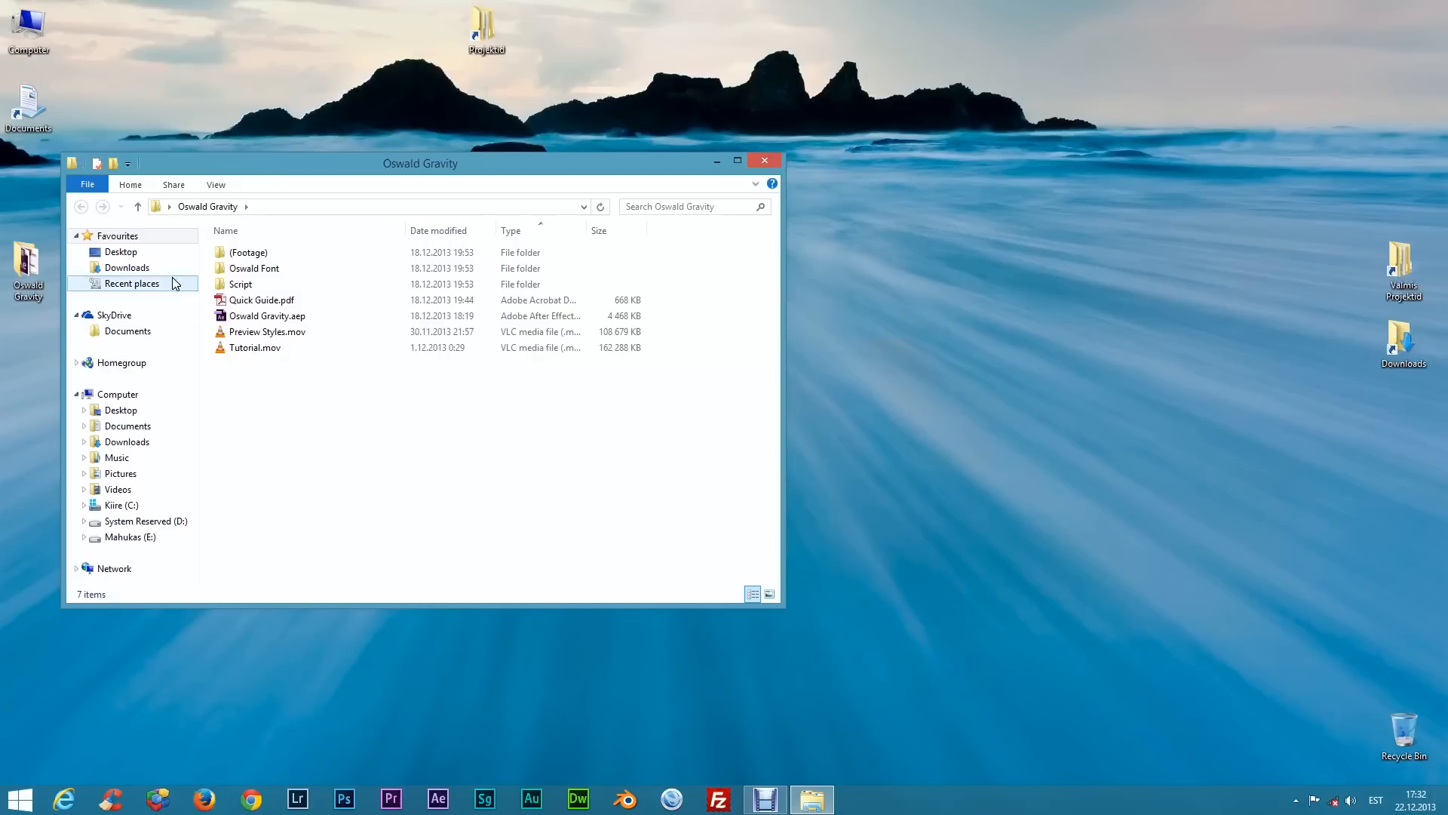
pyautogui.click(223, 253)
pyautogui.doubleClick(224, 255)
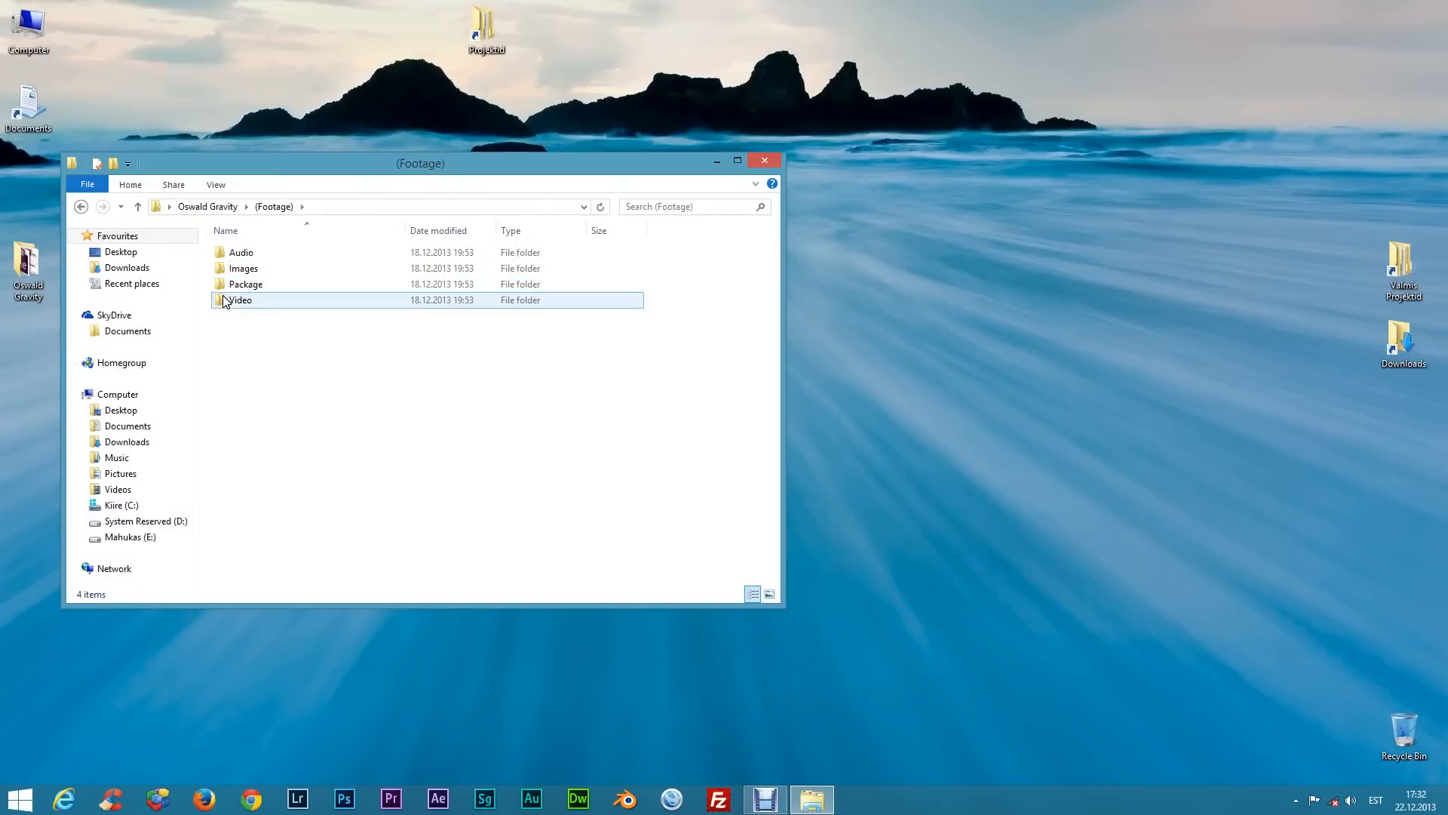
pyautogui.click(81, 206)
pyautogui.click(226, 272)
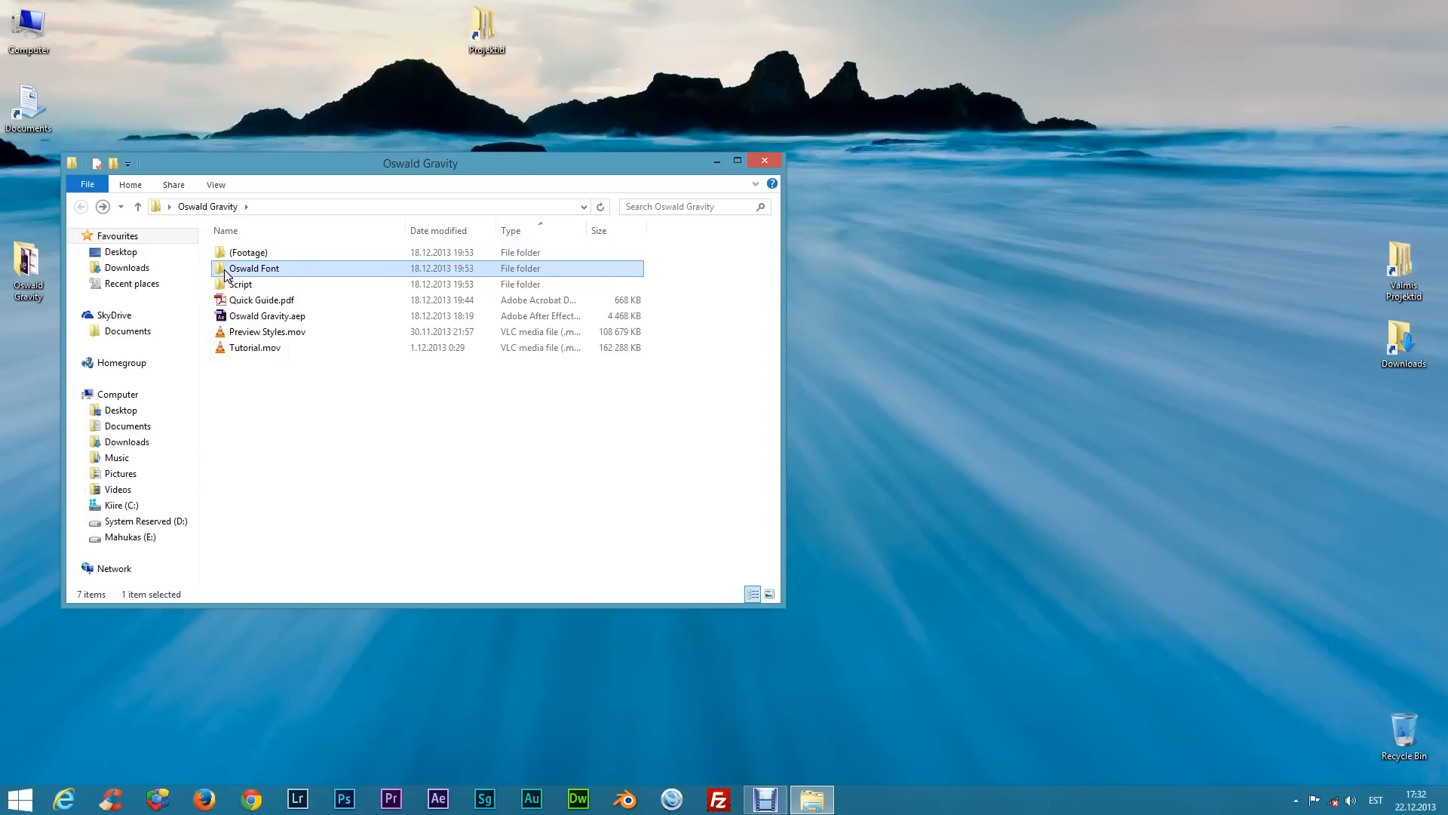
pyautogui.doubleClick(225, 272)
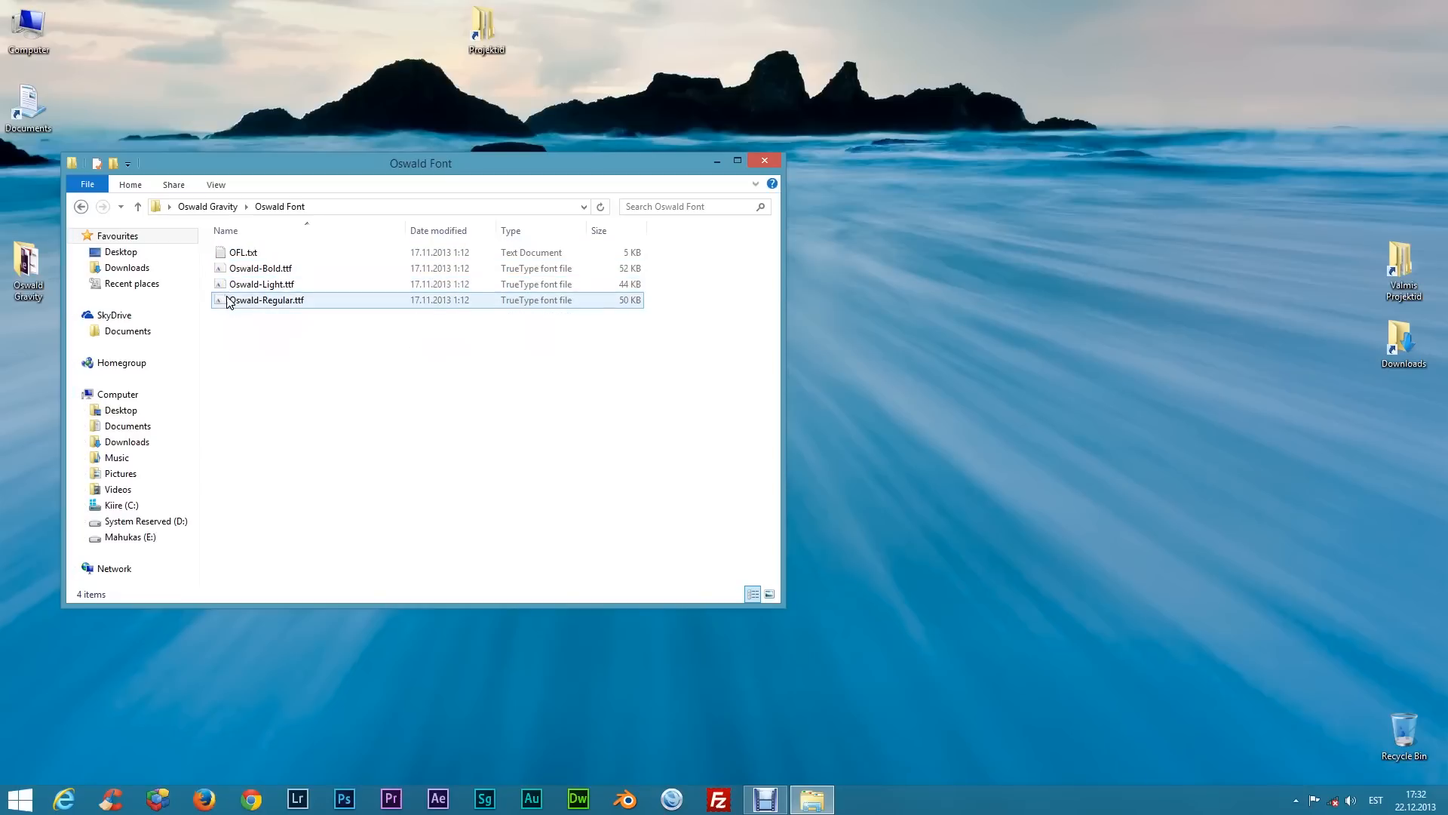
pyautogui.click(80, 206)
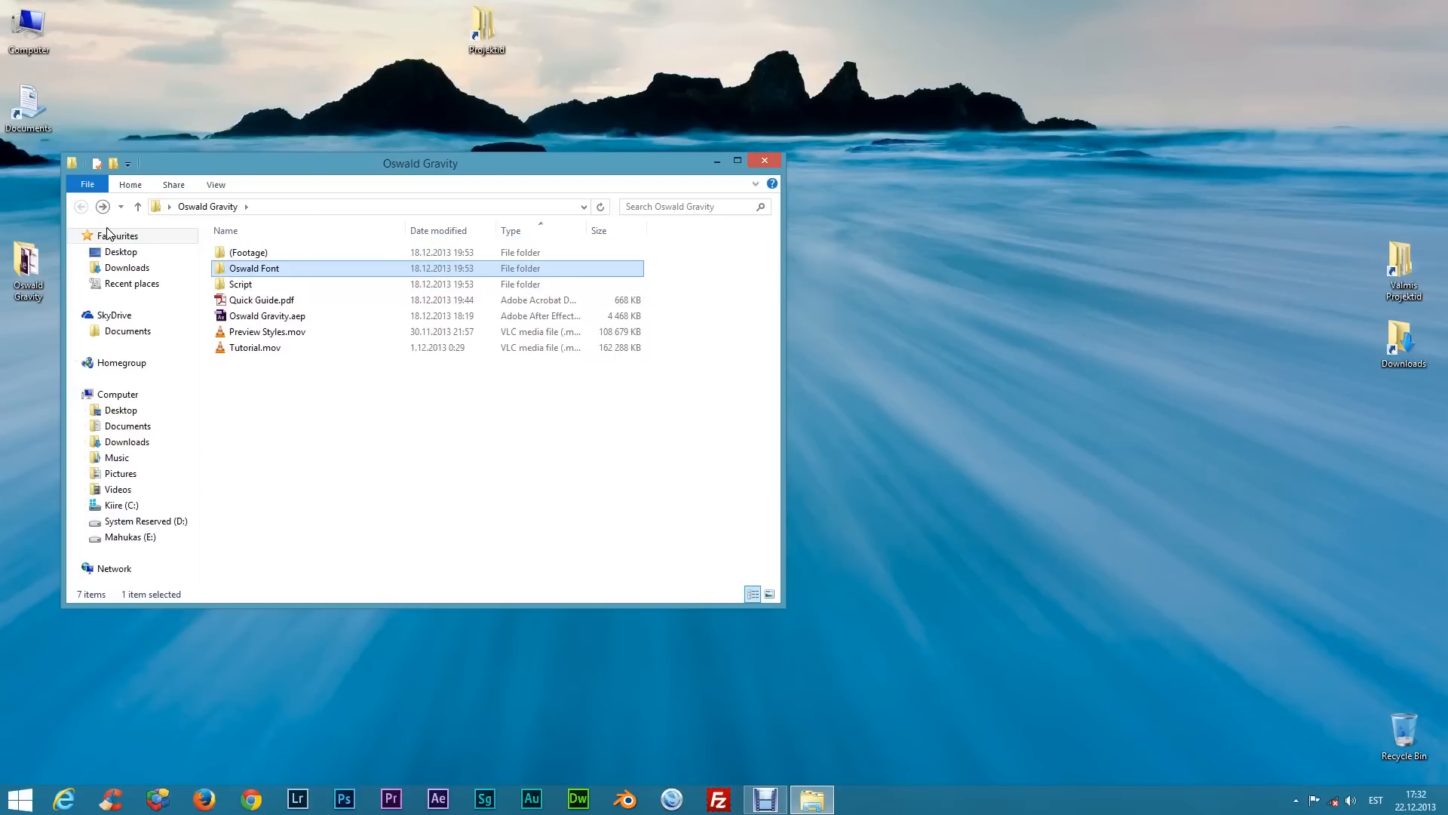
pyautogui.doubleClick(228, 286)
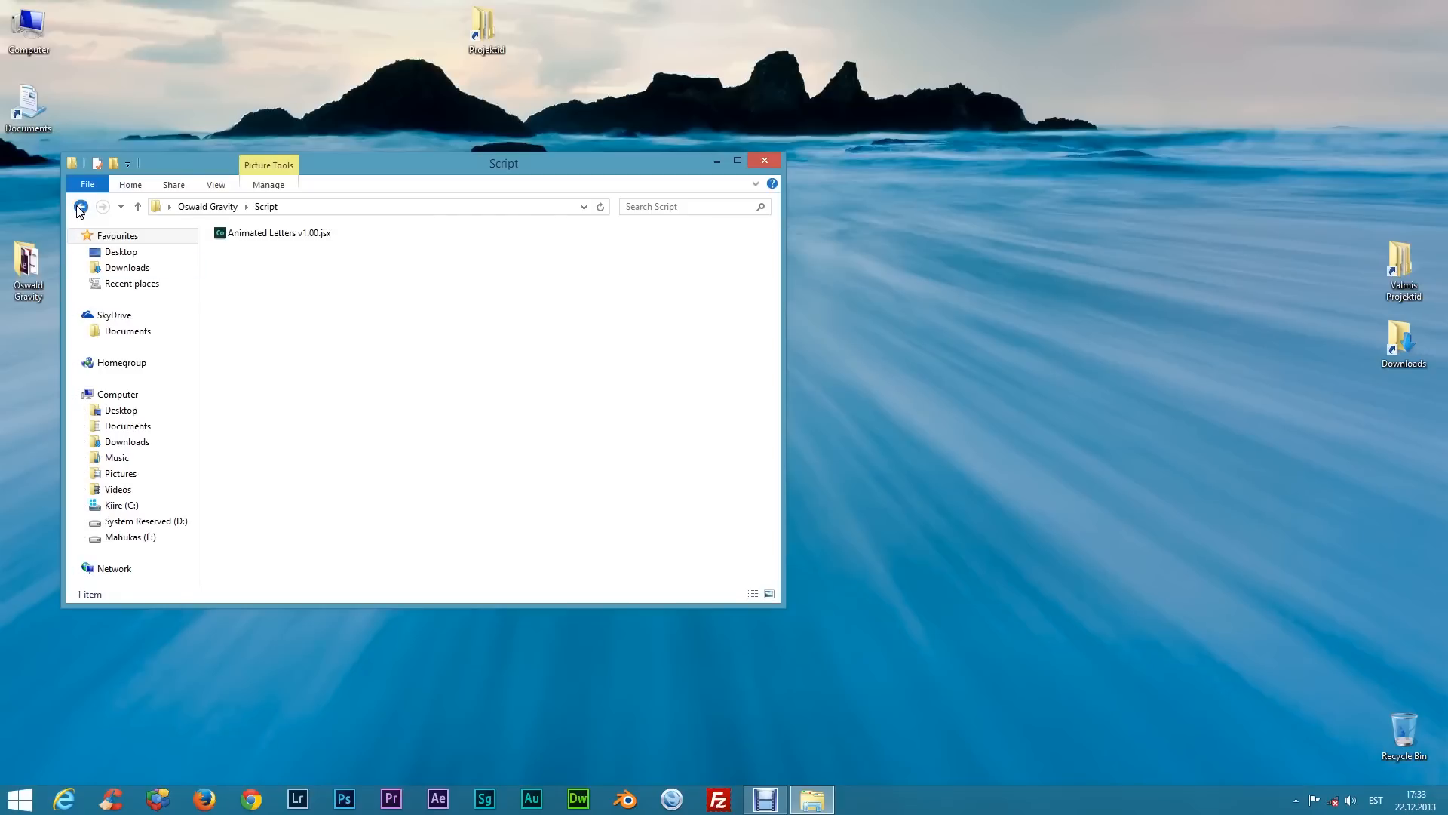
pyautogui.click(80, 209)
pyautogui.click(243, 305)
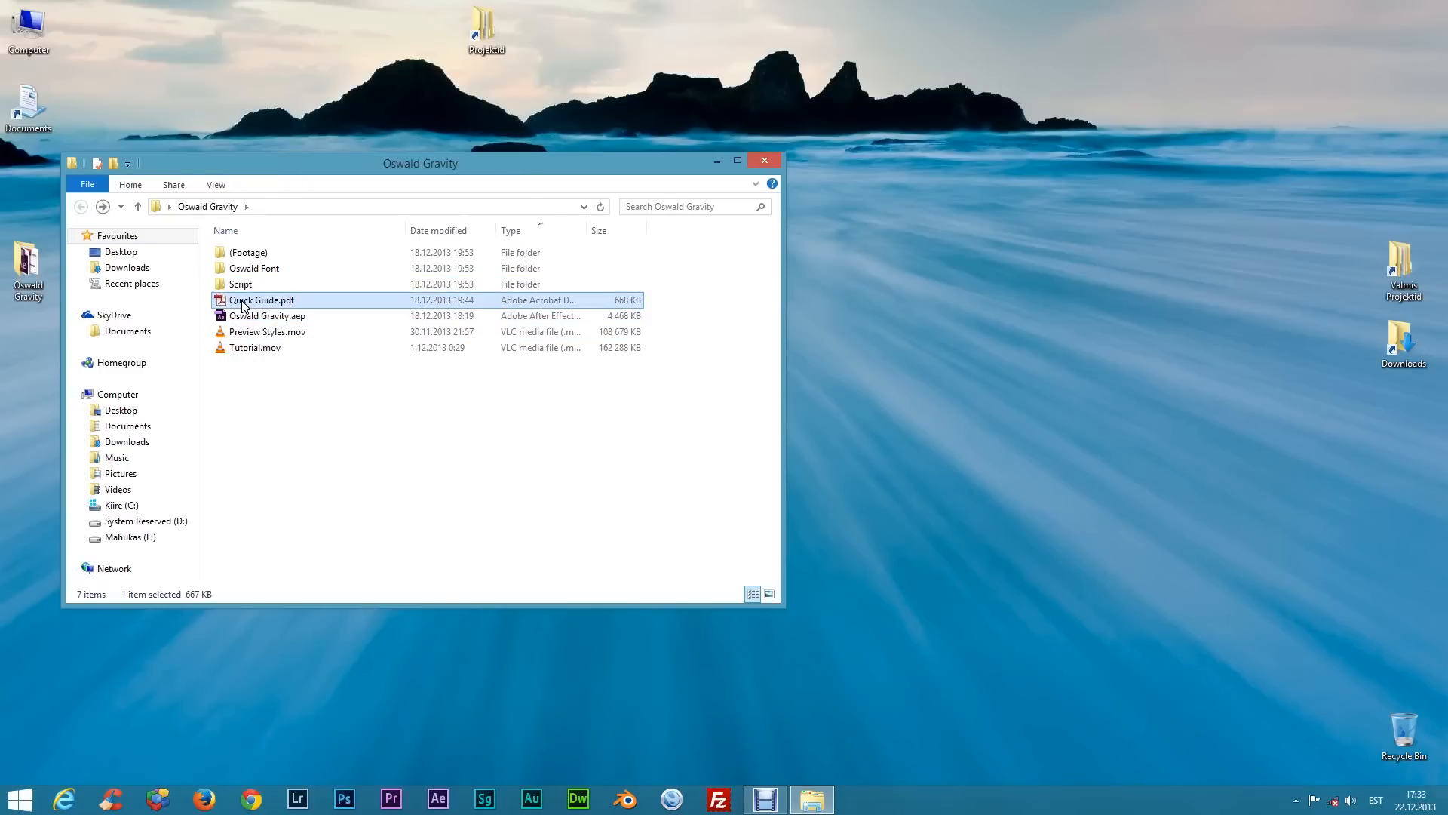
pyautogui.keyDown('ctrl'); pyautogui.click(249, 347); pyautogui.keyUp('ctrl')
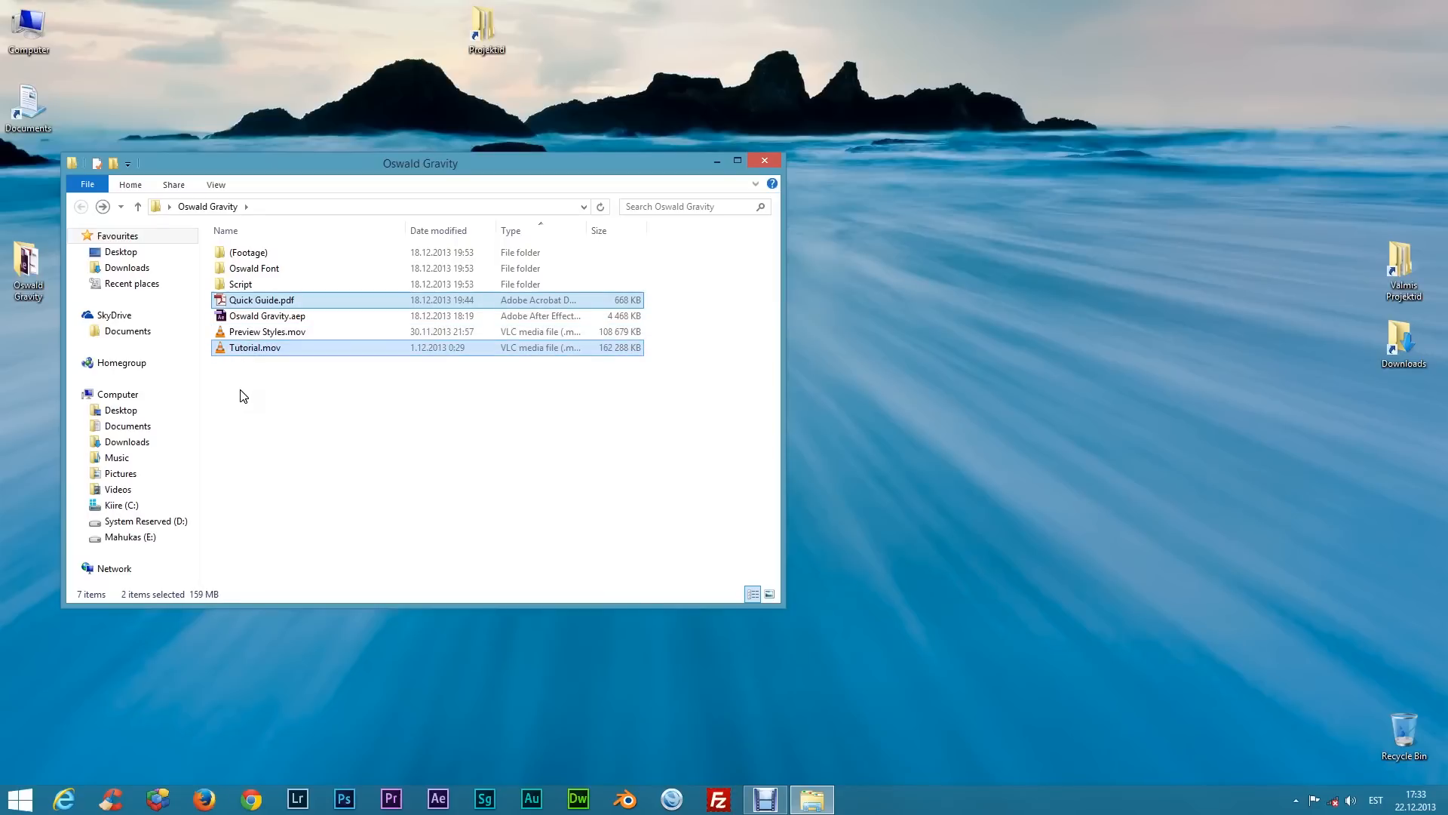
pyautogui.click(263, 332)
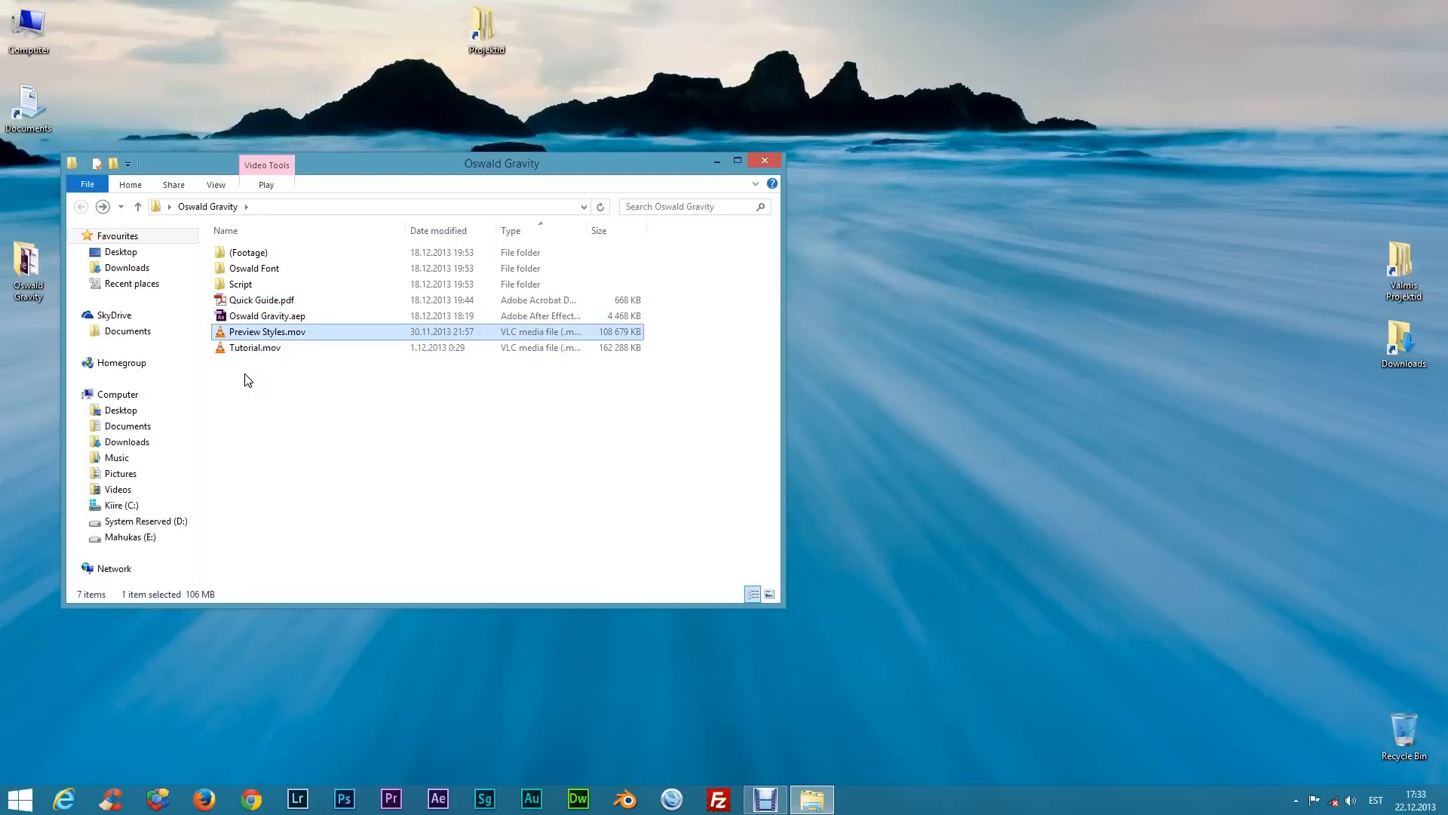
pyautogui.click(258, 320)
# Play Oswald Gravity.mov from the Package subfolder of (Footage) and pause the playback
pyautogui.click(238, 257)
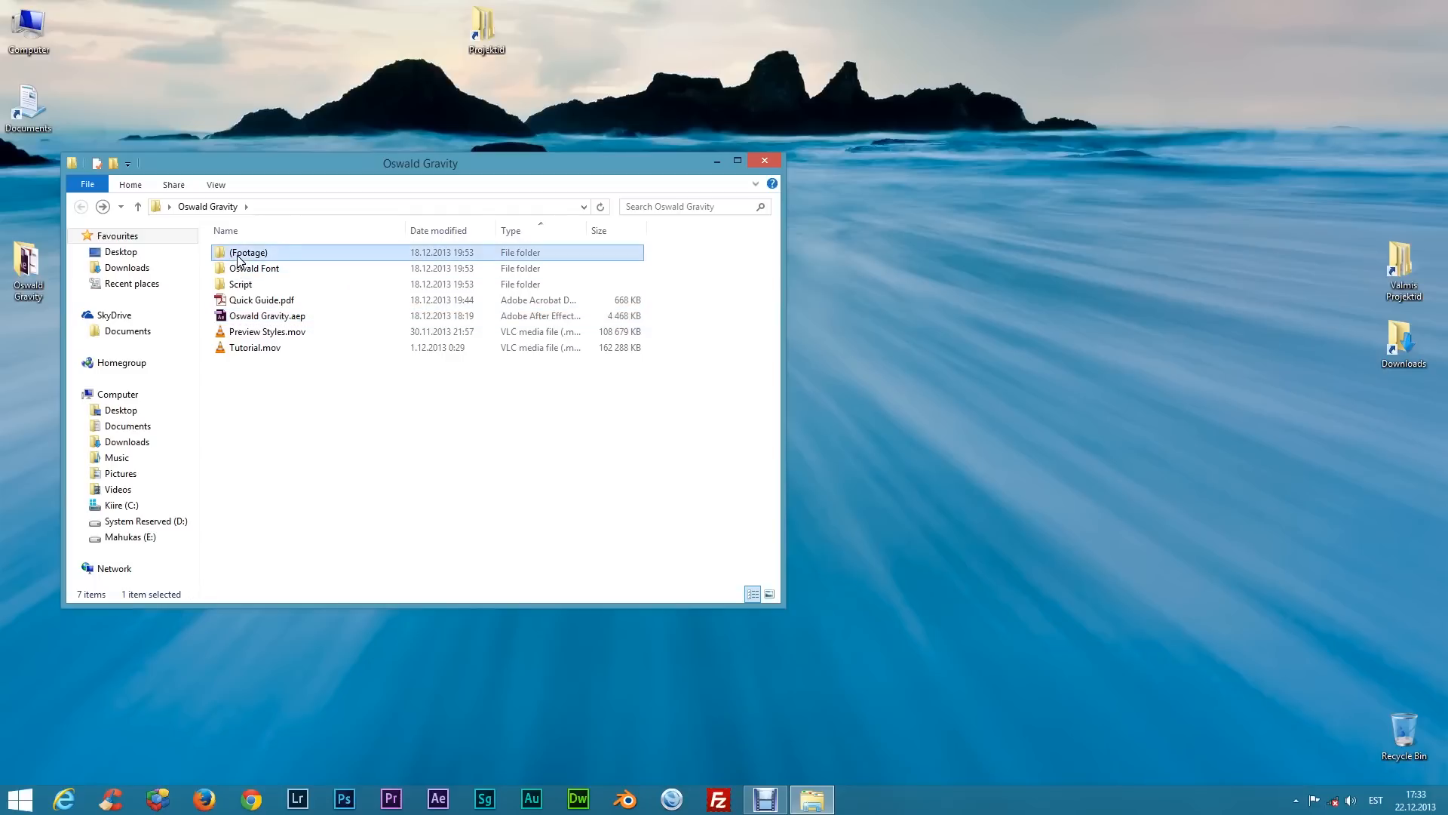
pyautogui.doubleClick(239, 256)
pyautogui.click(240, 285)
pyautogui.doubleClick(240, 284)
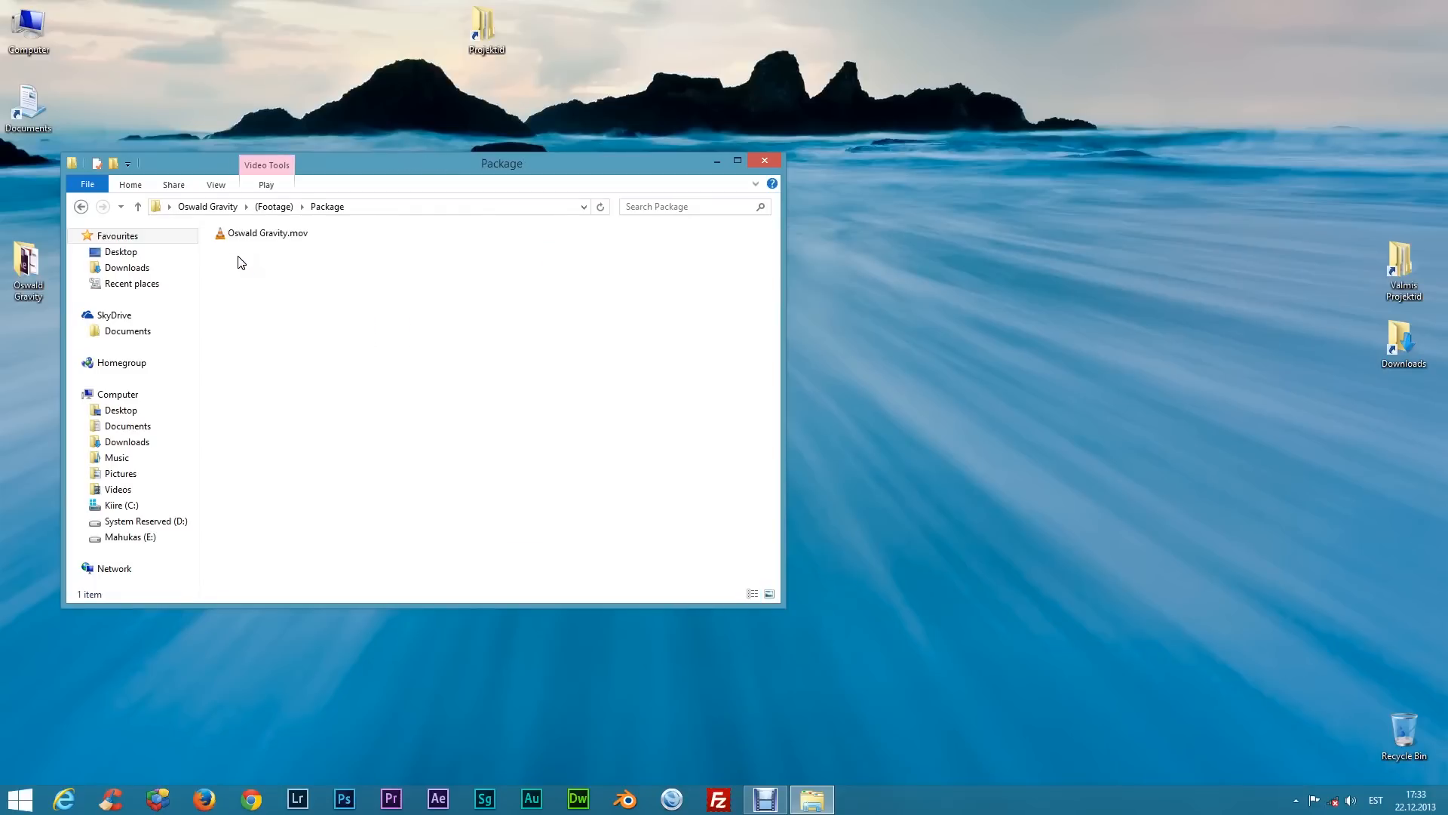
pyautogui.doubleClick(240, 235)
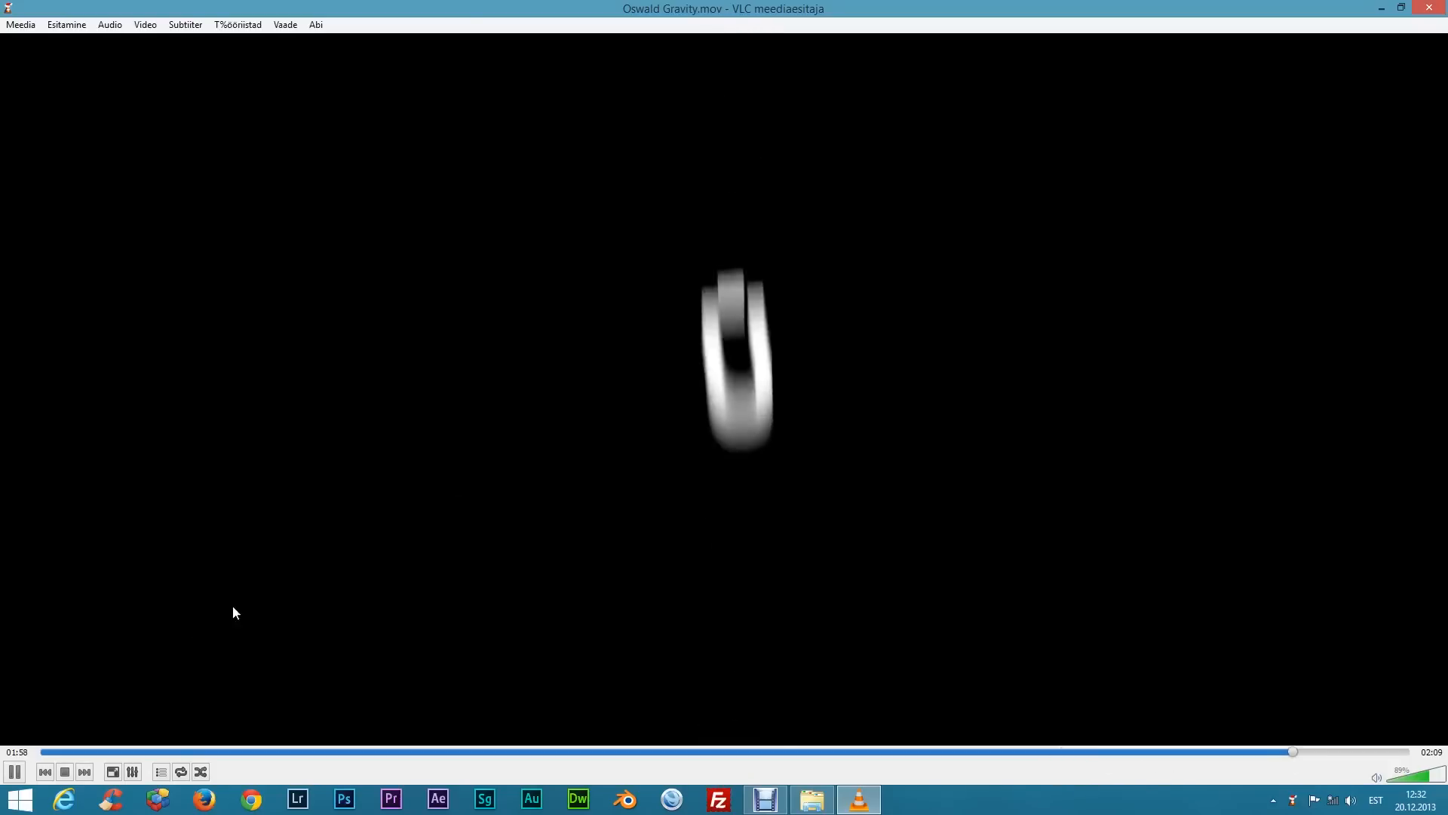
pyautogui.click(15, 771)
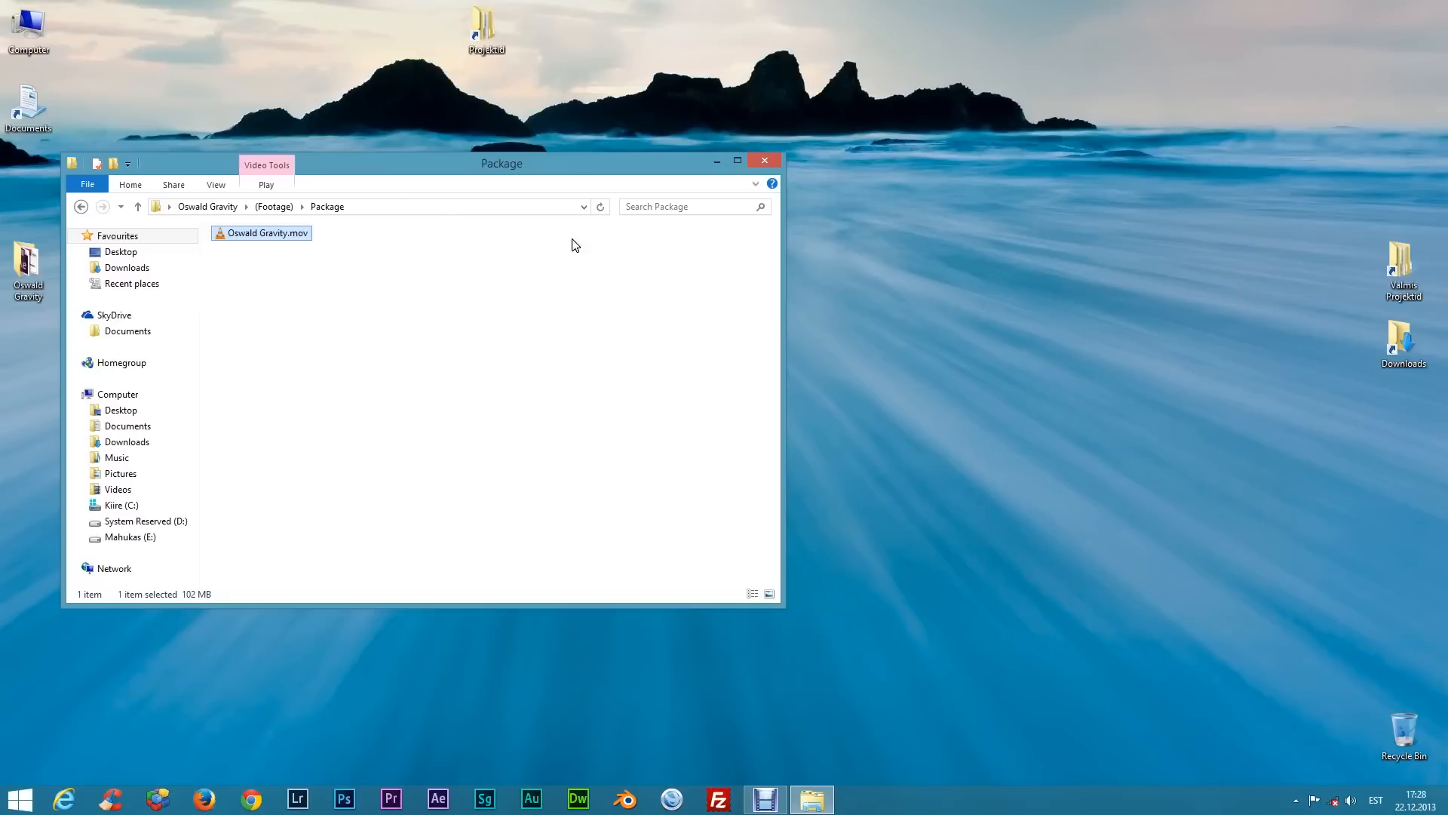
# Install the Bold, Light and Regular Oswald .ttf files from the Oswald Font folder into the Windows Fonts folder
pyautogui.click(82, 208)
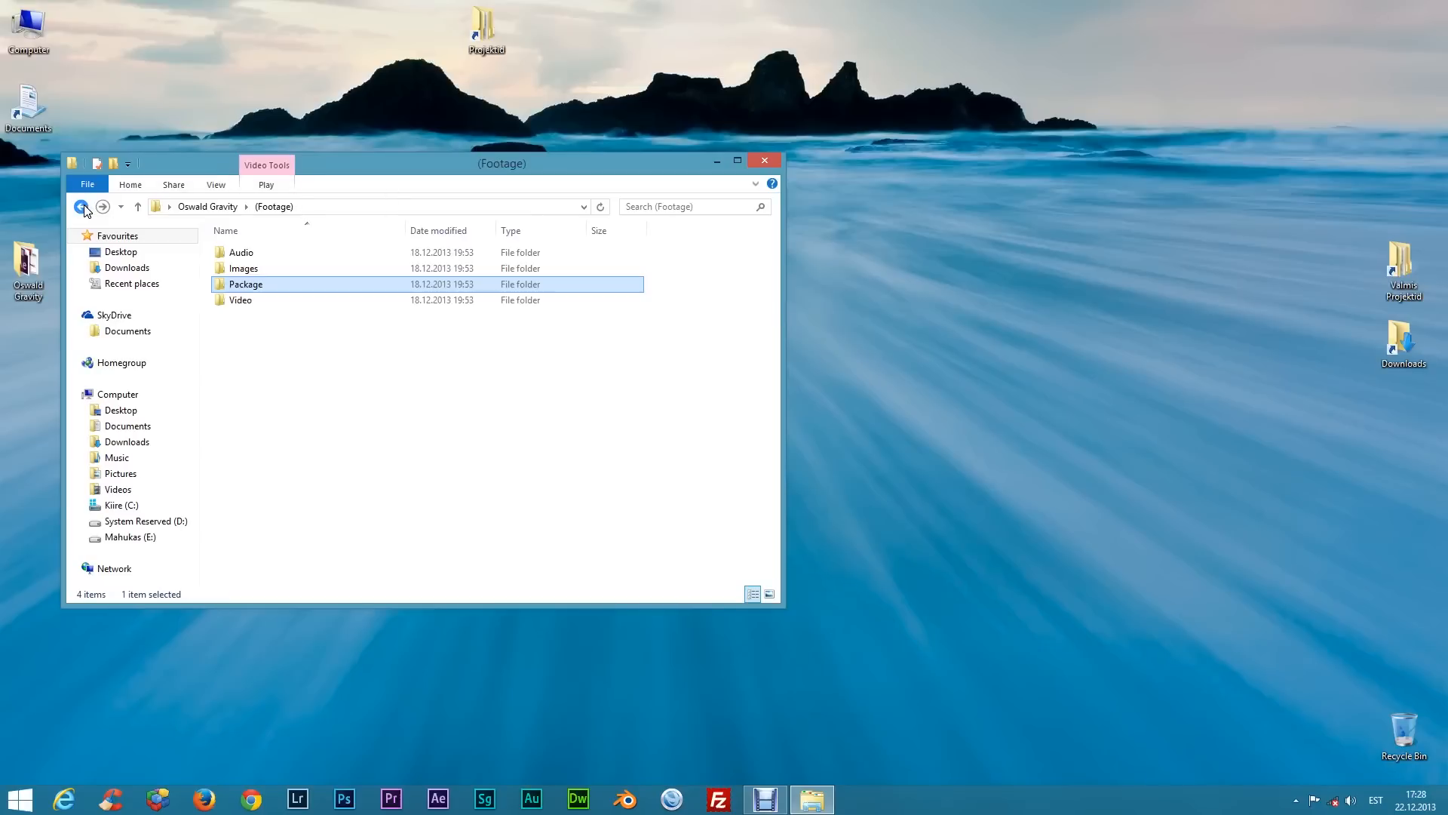
pyautogui.click(82, 208)
pyautogui.click(275, 271)
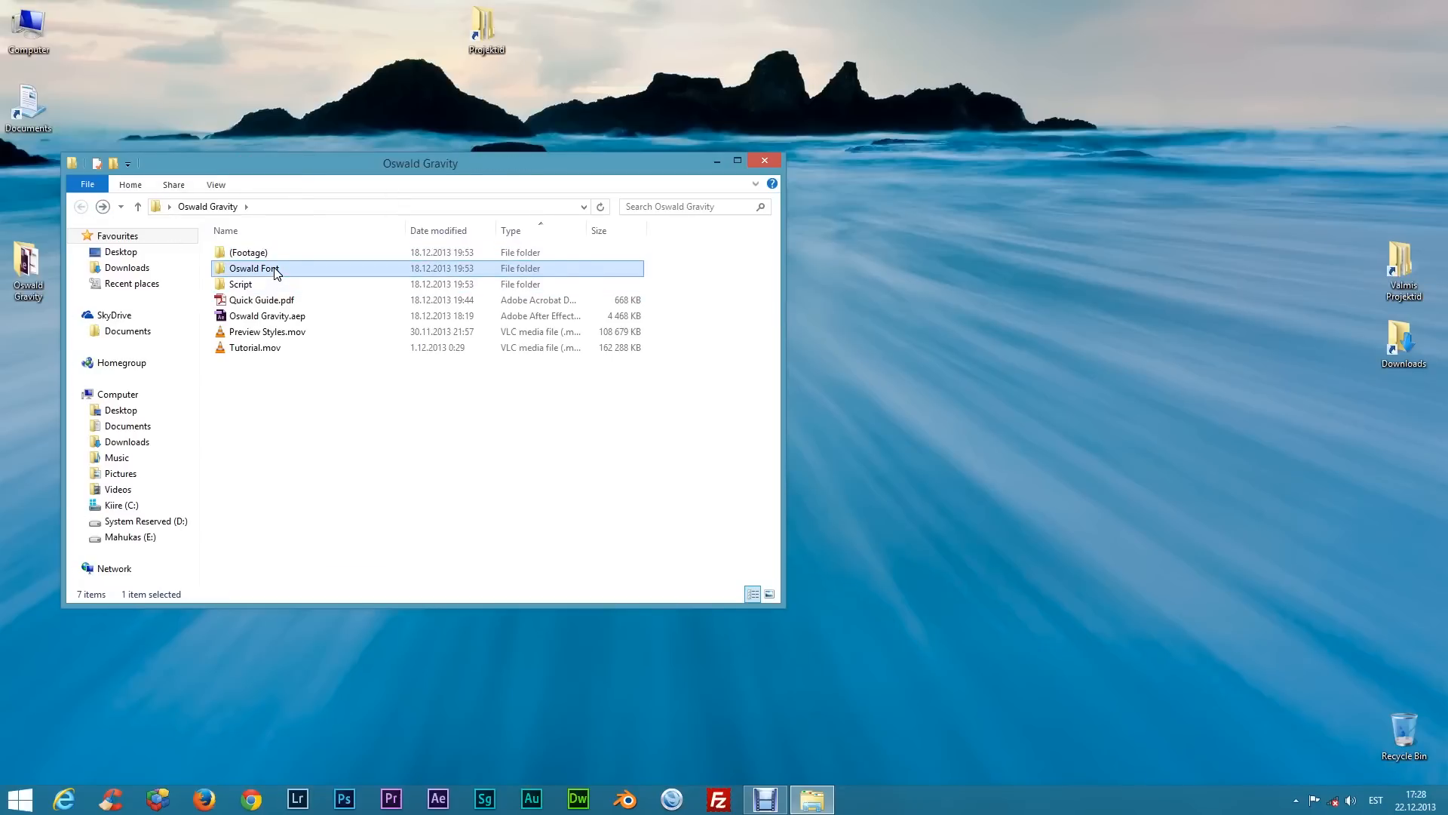
pyautogui.doubleClick(276, 272)
pyautogui.click(14, 805)
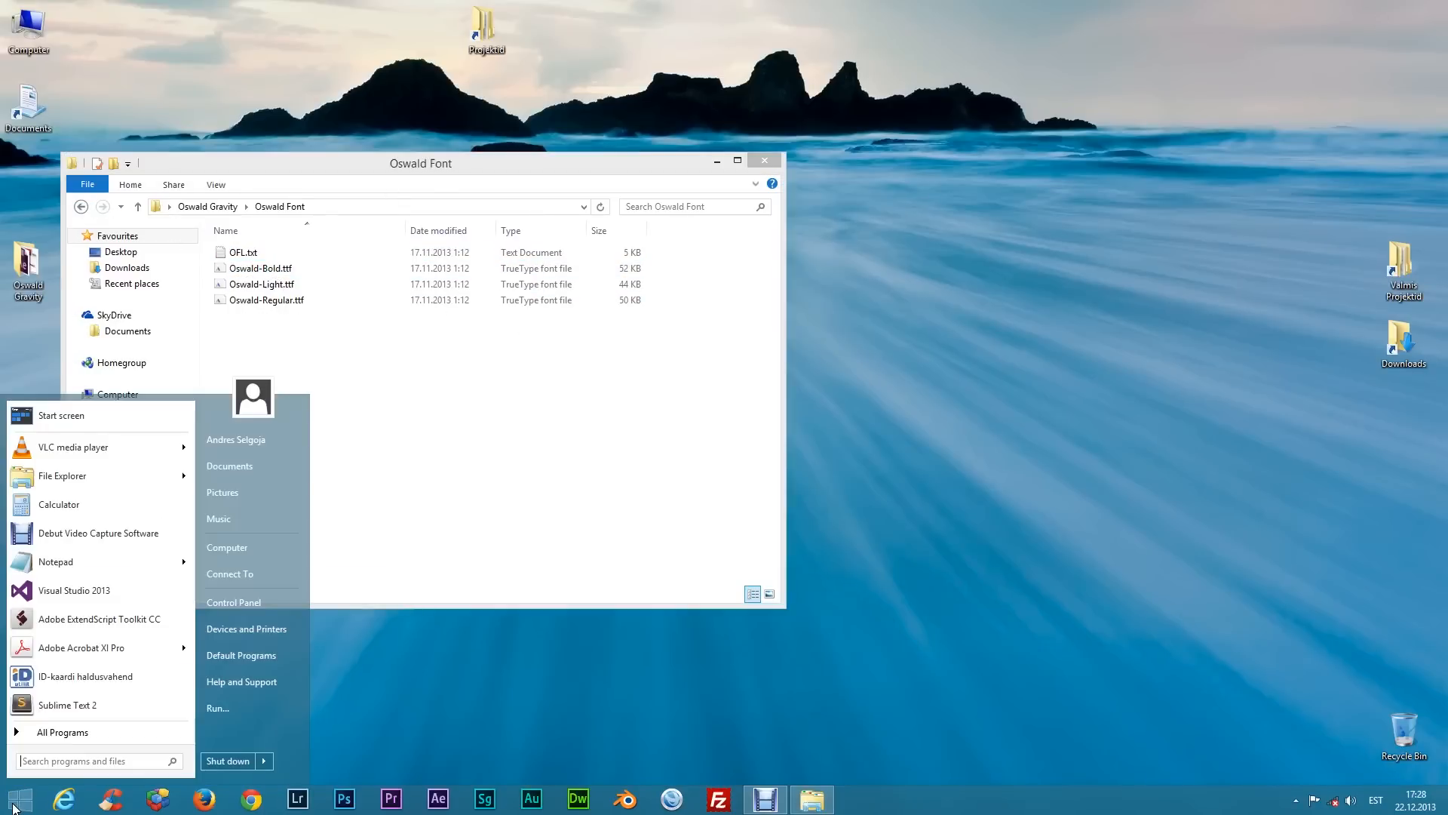
pyautogui.click(242, 604)
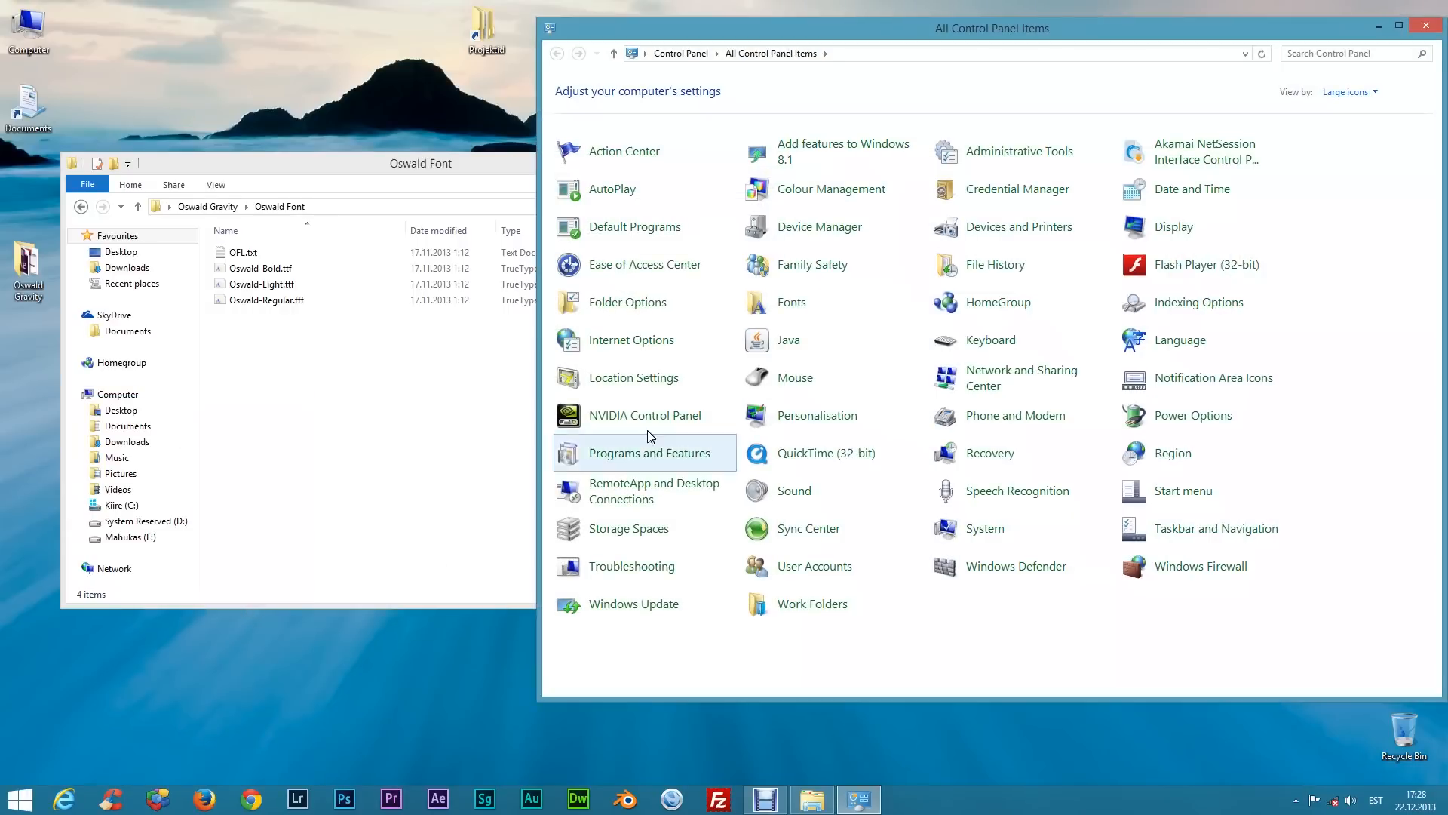
pyautogui.click(788, 304)
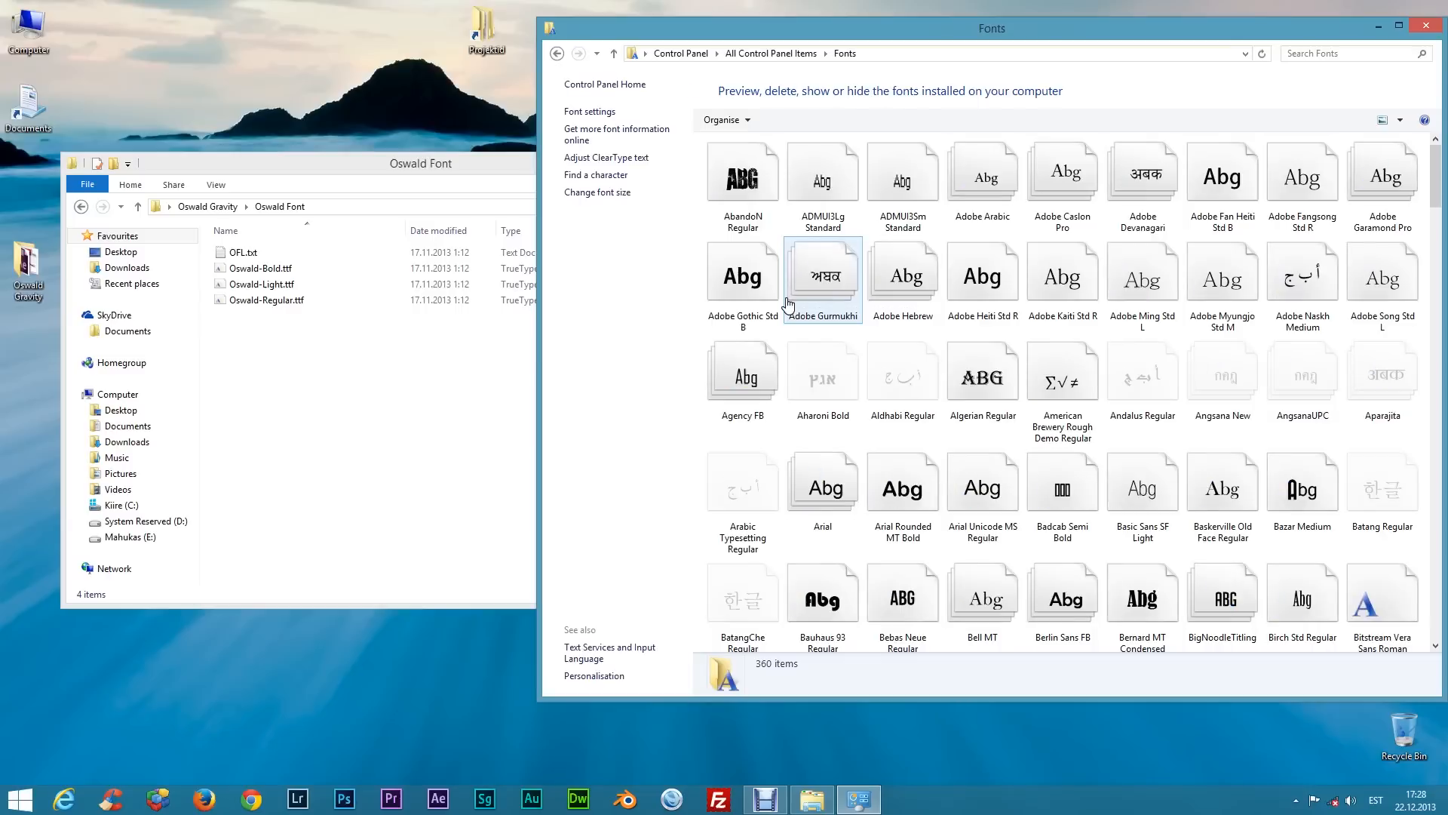
pyautogui.moveTo(307, 405); pyautogui.dragTo(948, 338)
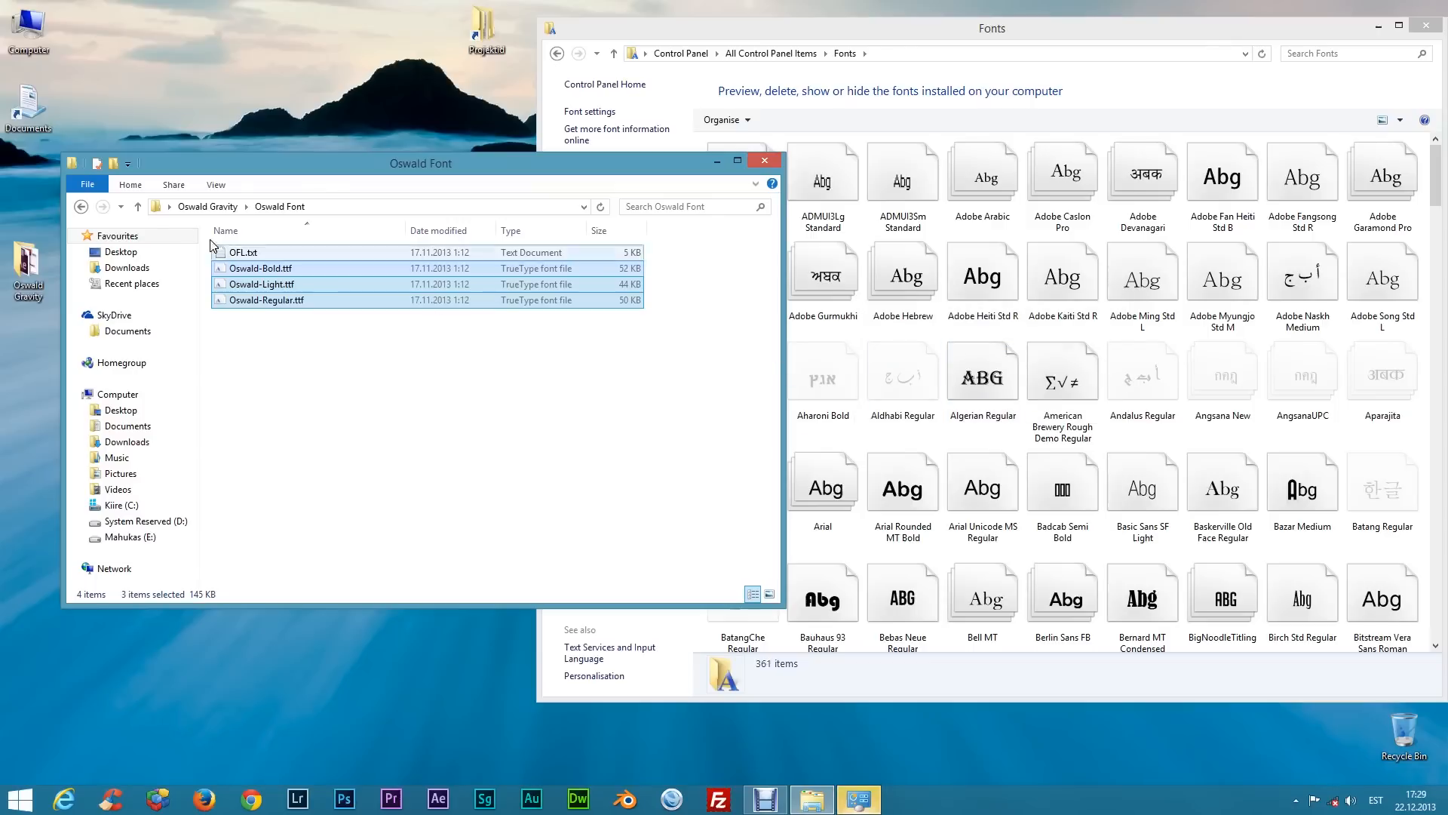
# Open Oswald Gravity.aep from the Oswald Gravity folder in After Effects and accept the project conversion
pyautogui.click(81, 207)
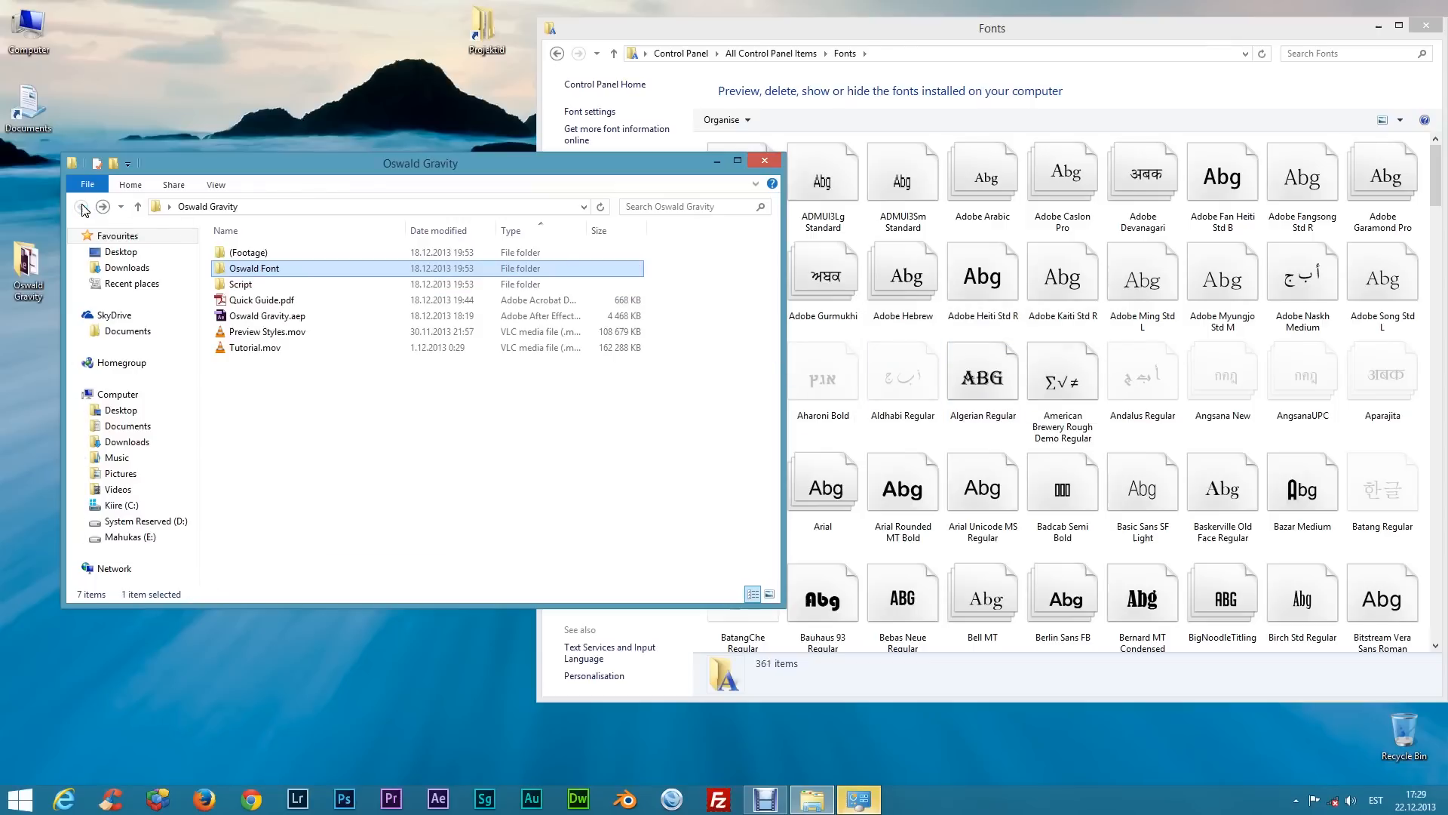
pyautogui.click(225, 317)
pyautogui.doubleClick(224, 317)
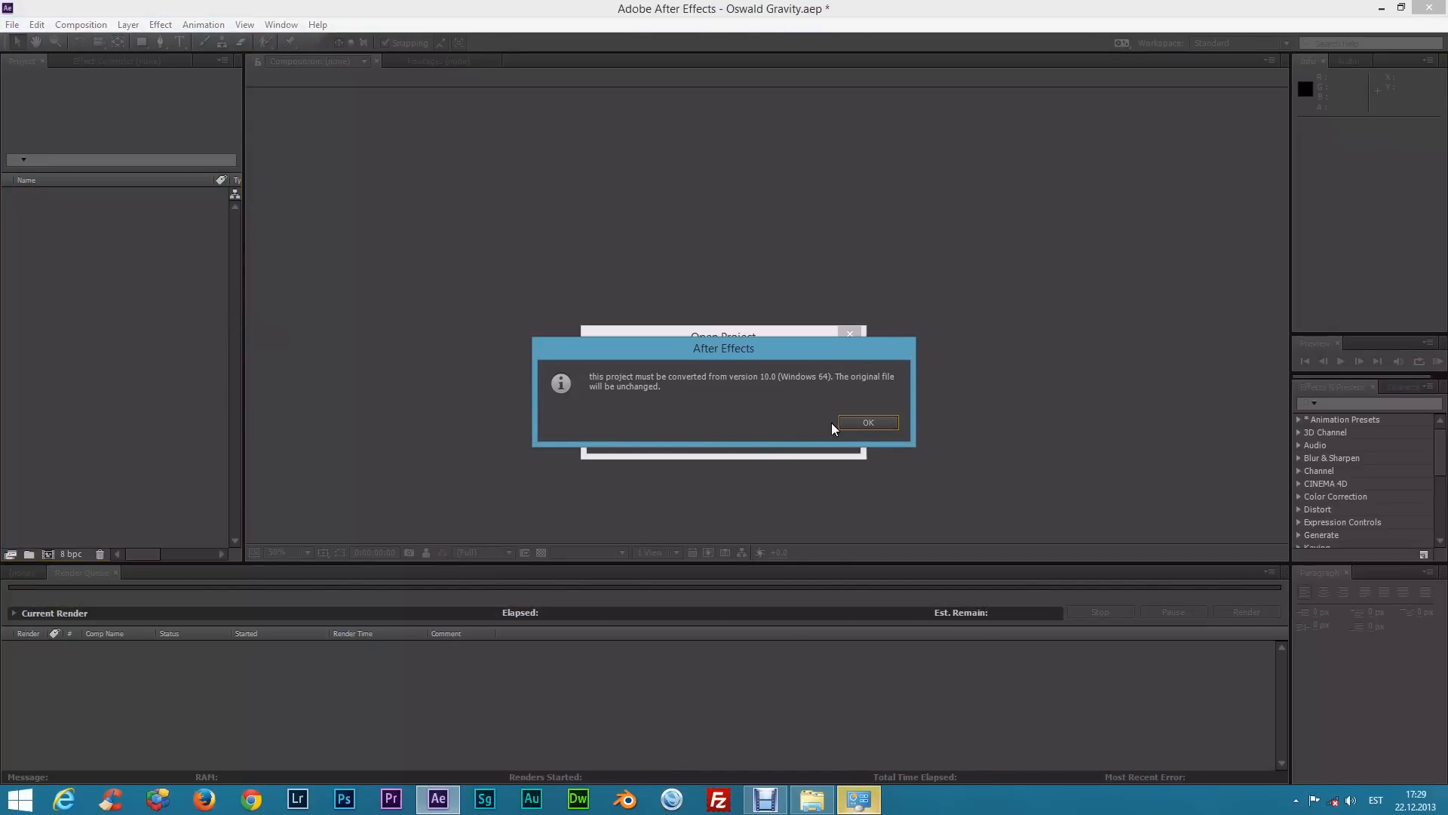
pyautogui.click(859, 422)
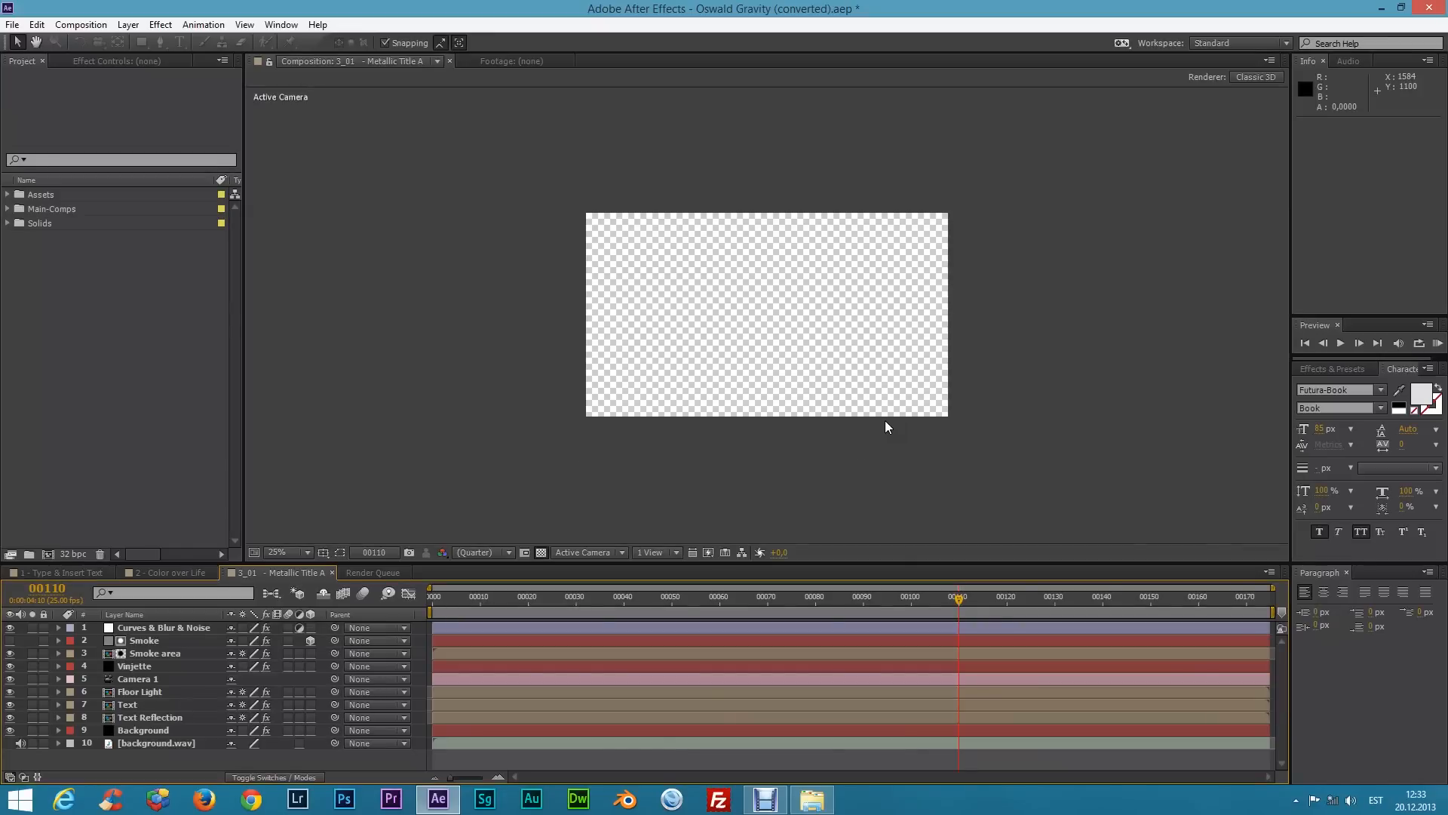
# Save the project as Oswald Gravity (converted).aep in the Oswald Gravity folder
pyautogui.click(6, 27)
pyautogui.click(63, 148)
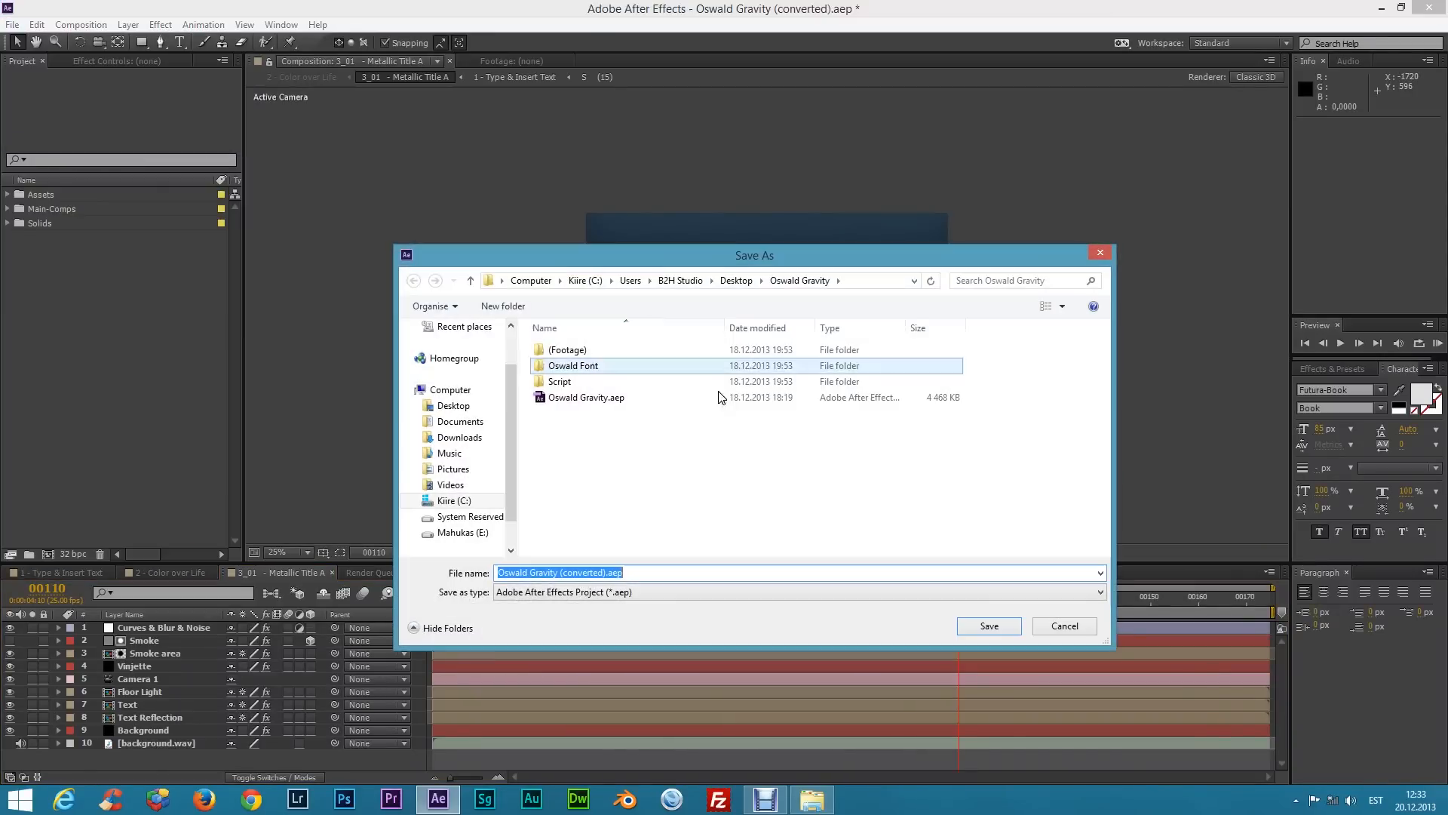
pyautogui.click(990, 627)
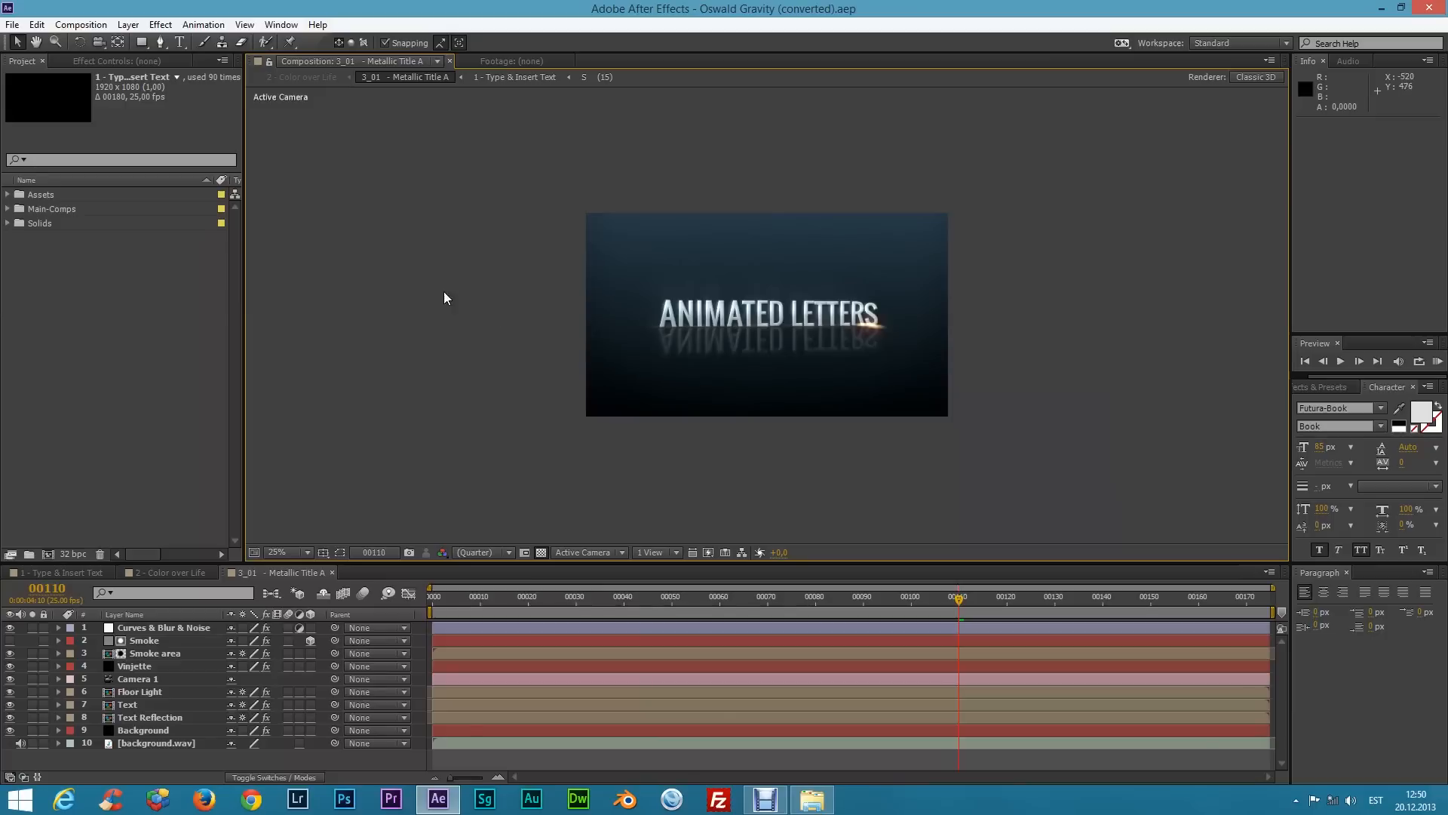
# Expand the Main-Comps folder and examine the Type & Insert Text and Color over Life compositions and the contents of 3 - Render
pyautogui.click(45, 212)
pyautogui.click(8, 209)
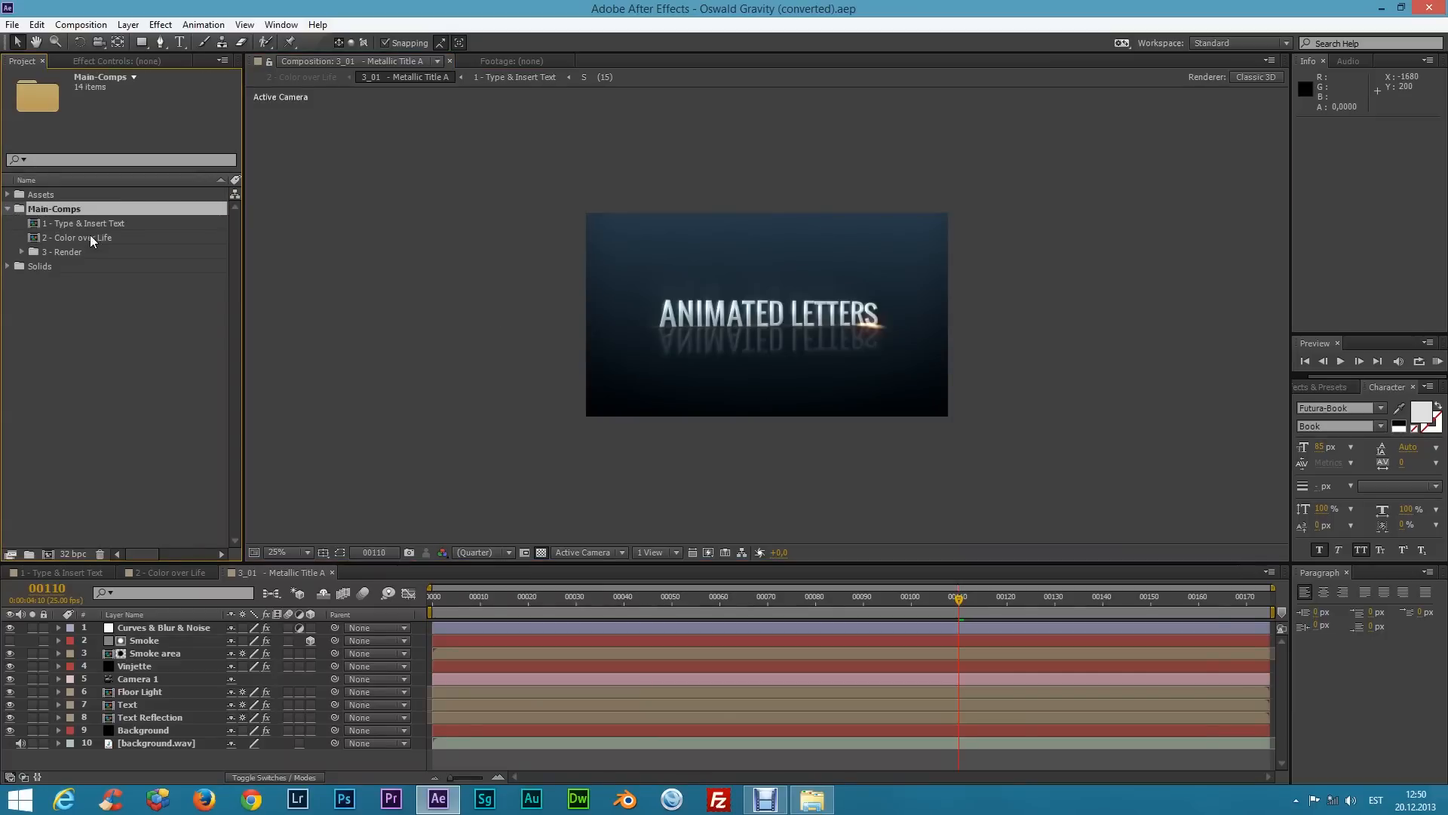
pyautogui.click(81, 224)
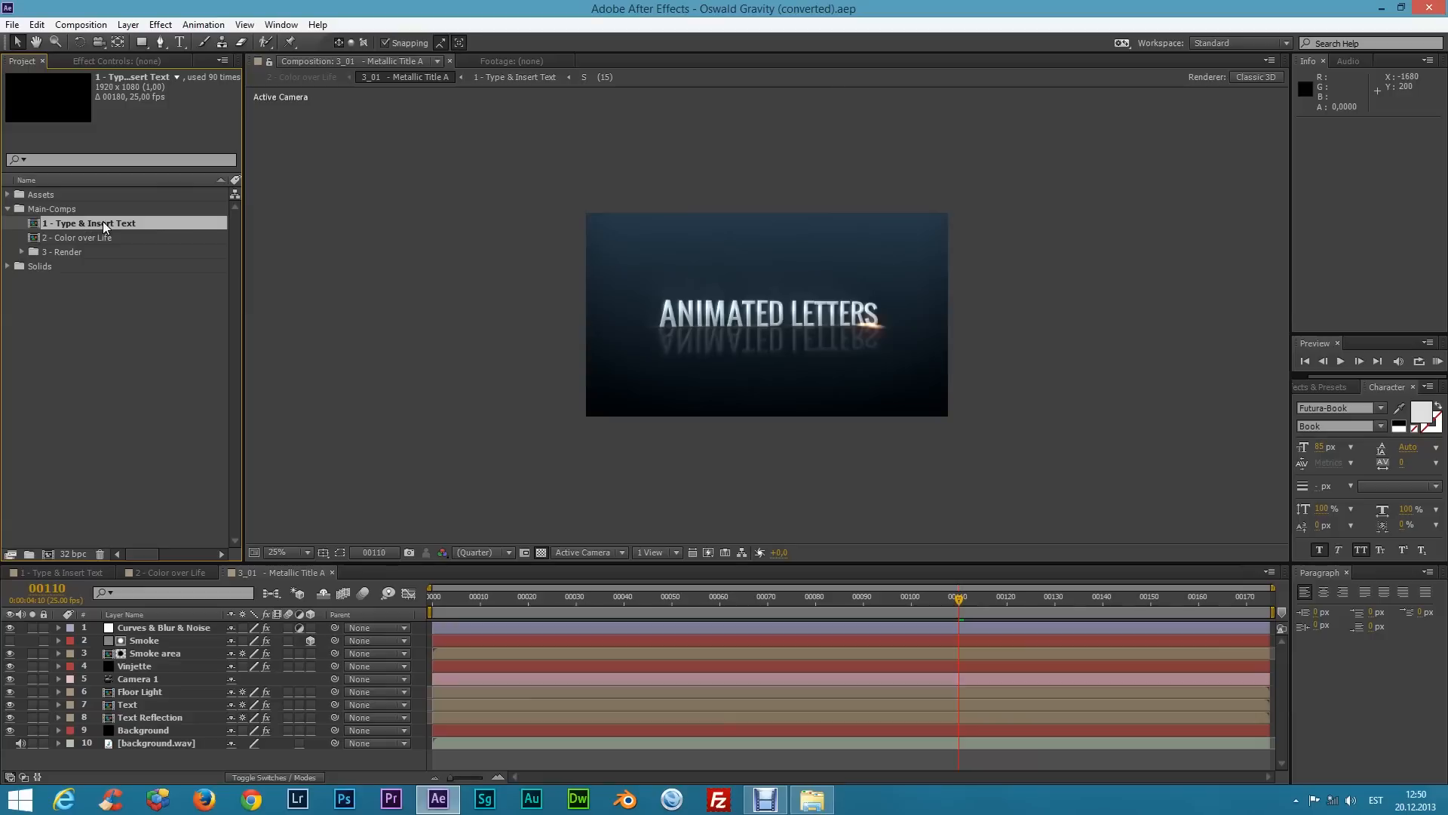
pyautogui.click(76, 239)
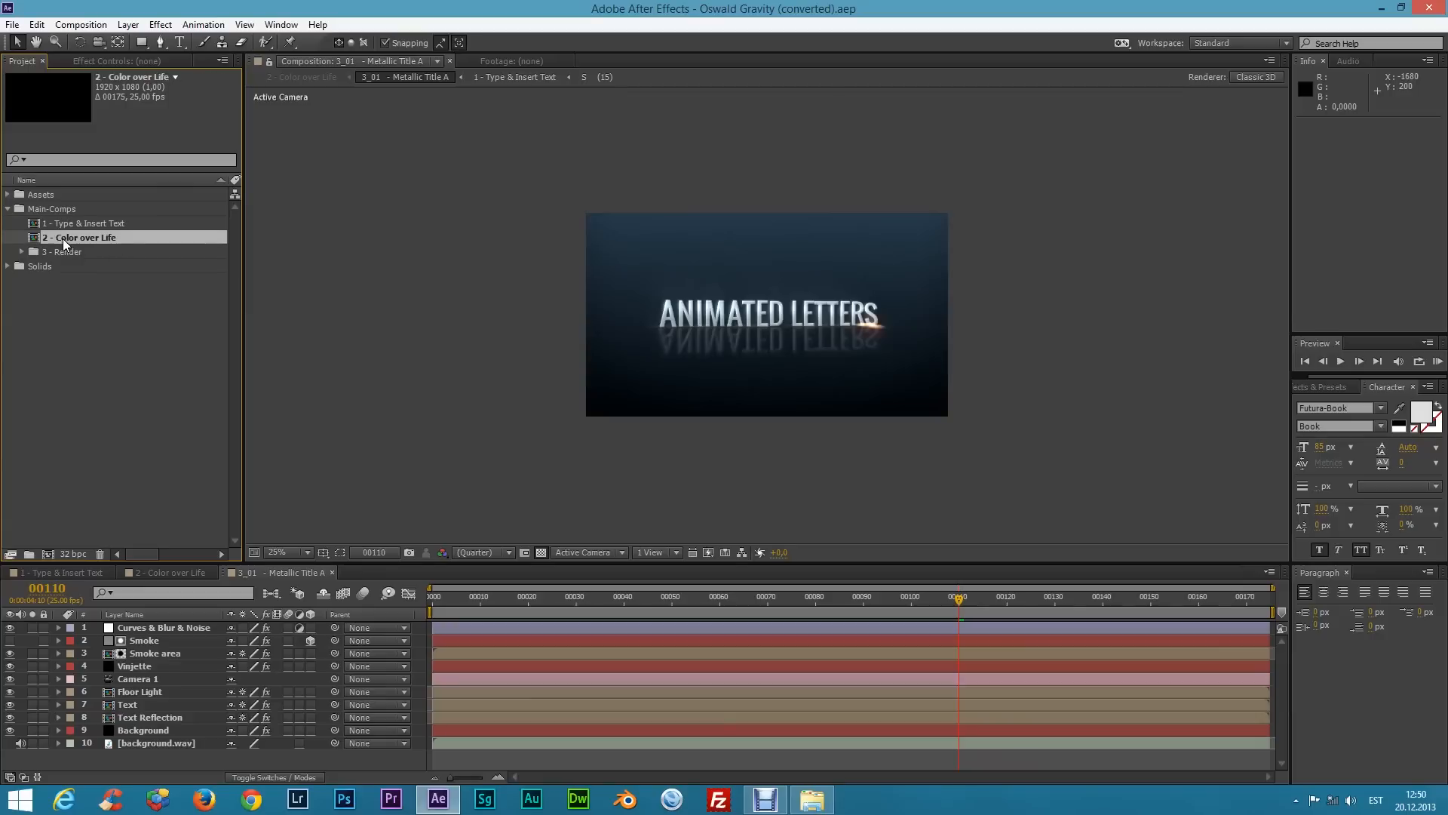
pyautogui.click(75, 253)
pyautogui.click(23, 252)
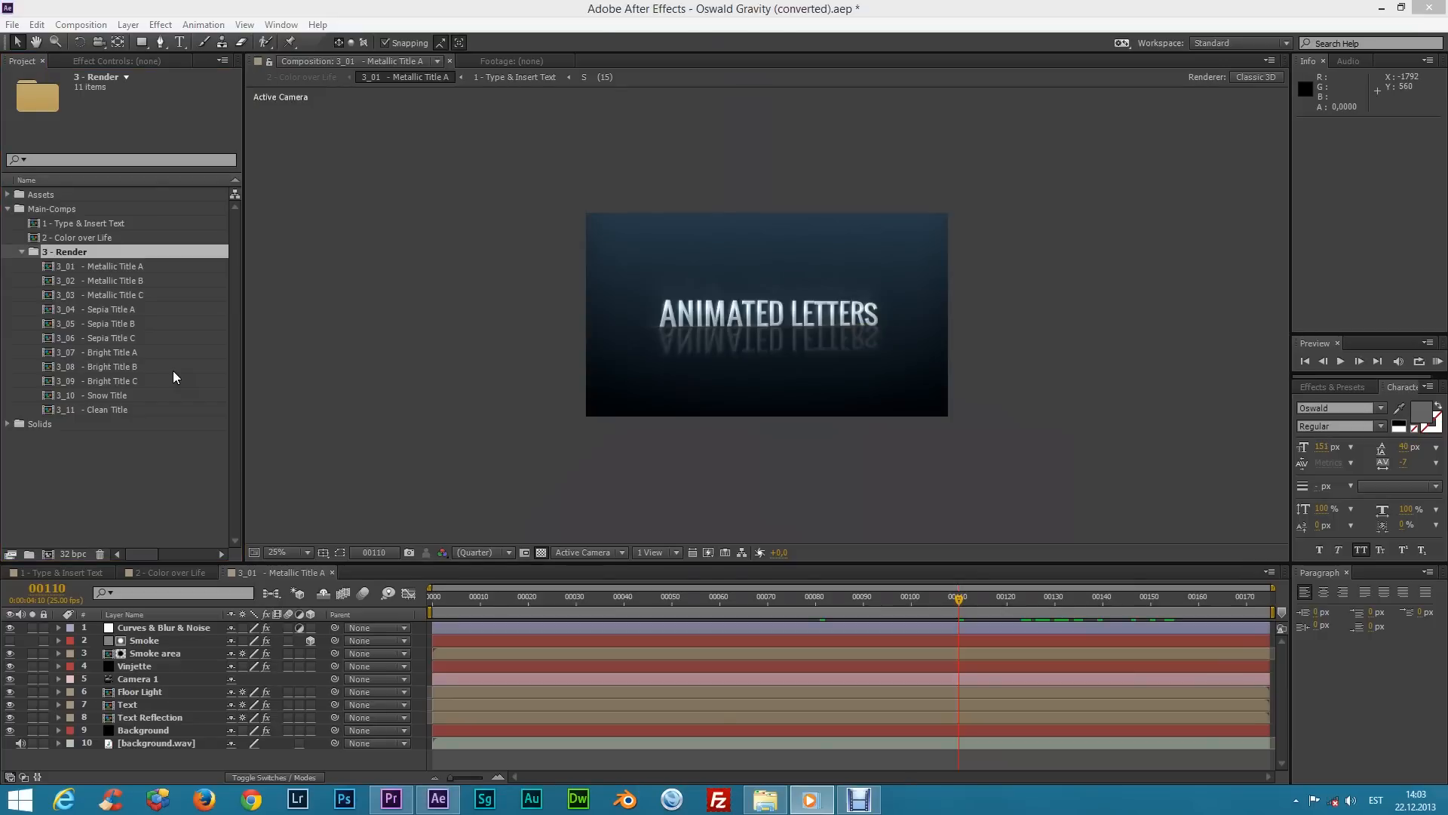
pyautogui.click(22, 252)
# Open the 1 - Type & Insert Text composition and delete all the single-letter layers from A (1) to S (15)
pyautogui.doubleClick(33, 225)
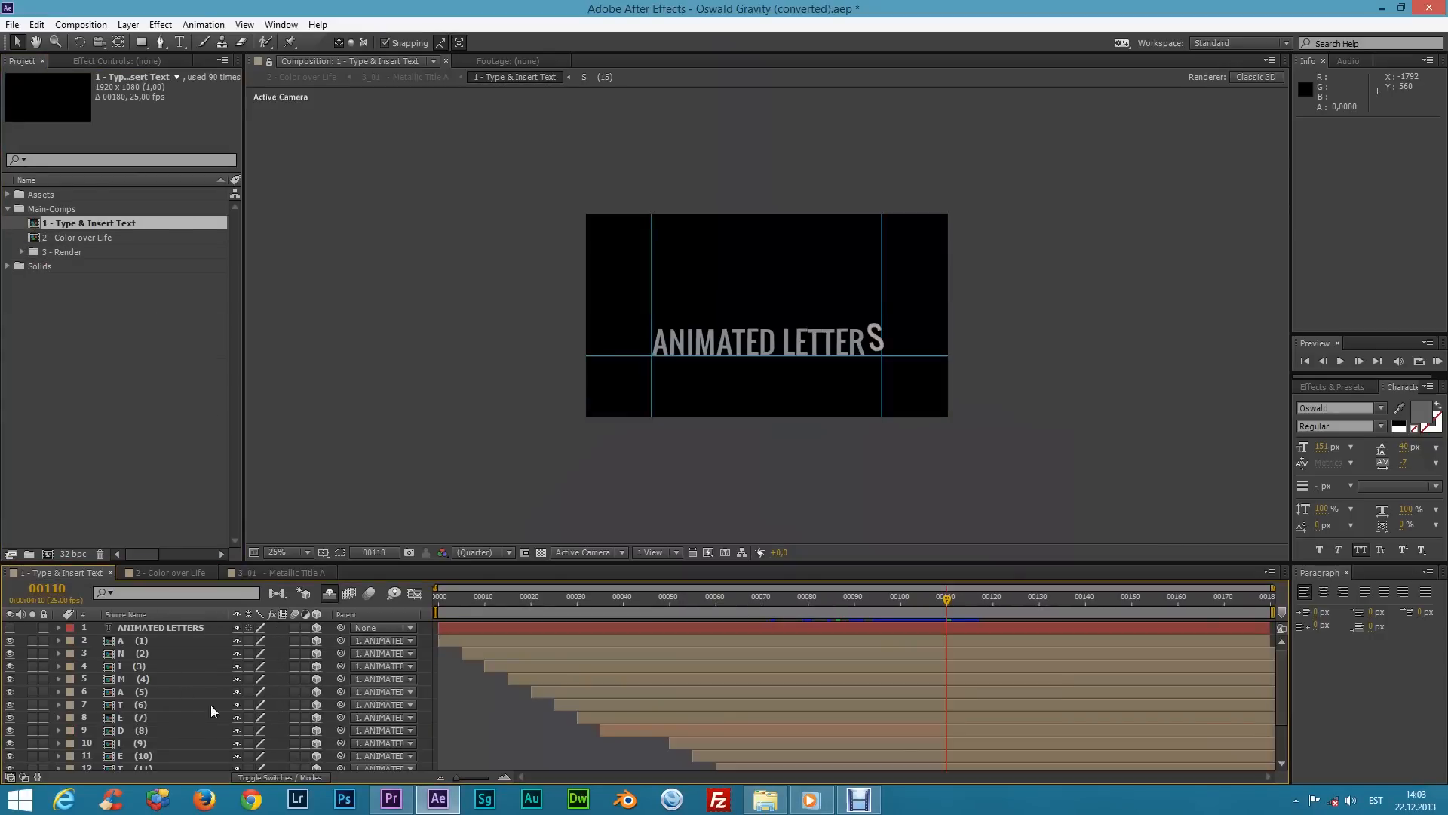
pyautogui.click(107, 642)
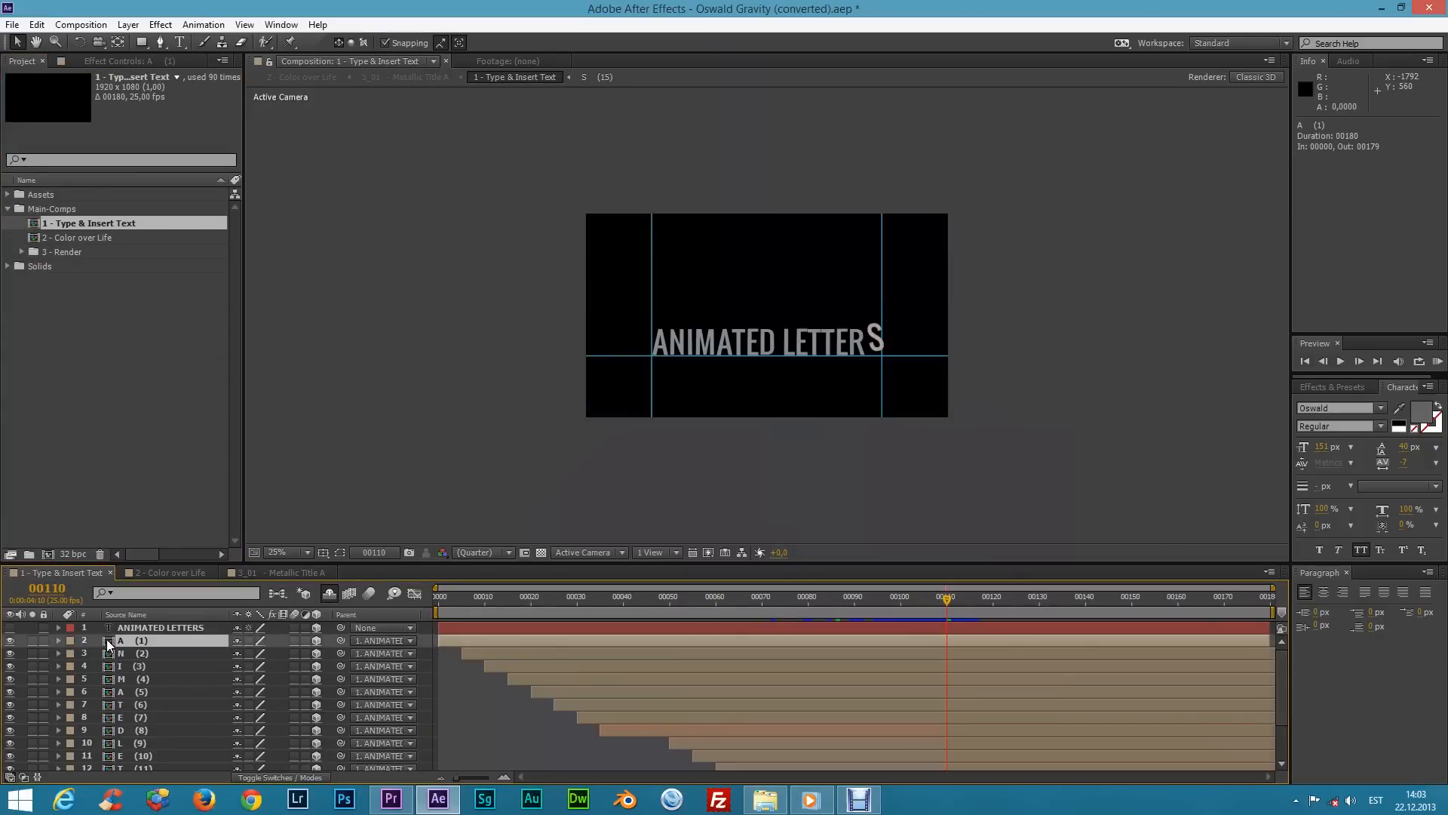
pyautogui.scroll(-3, 112, 690)
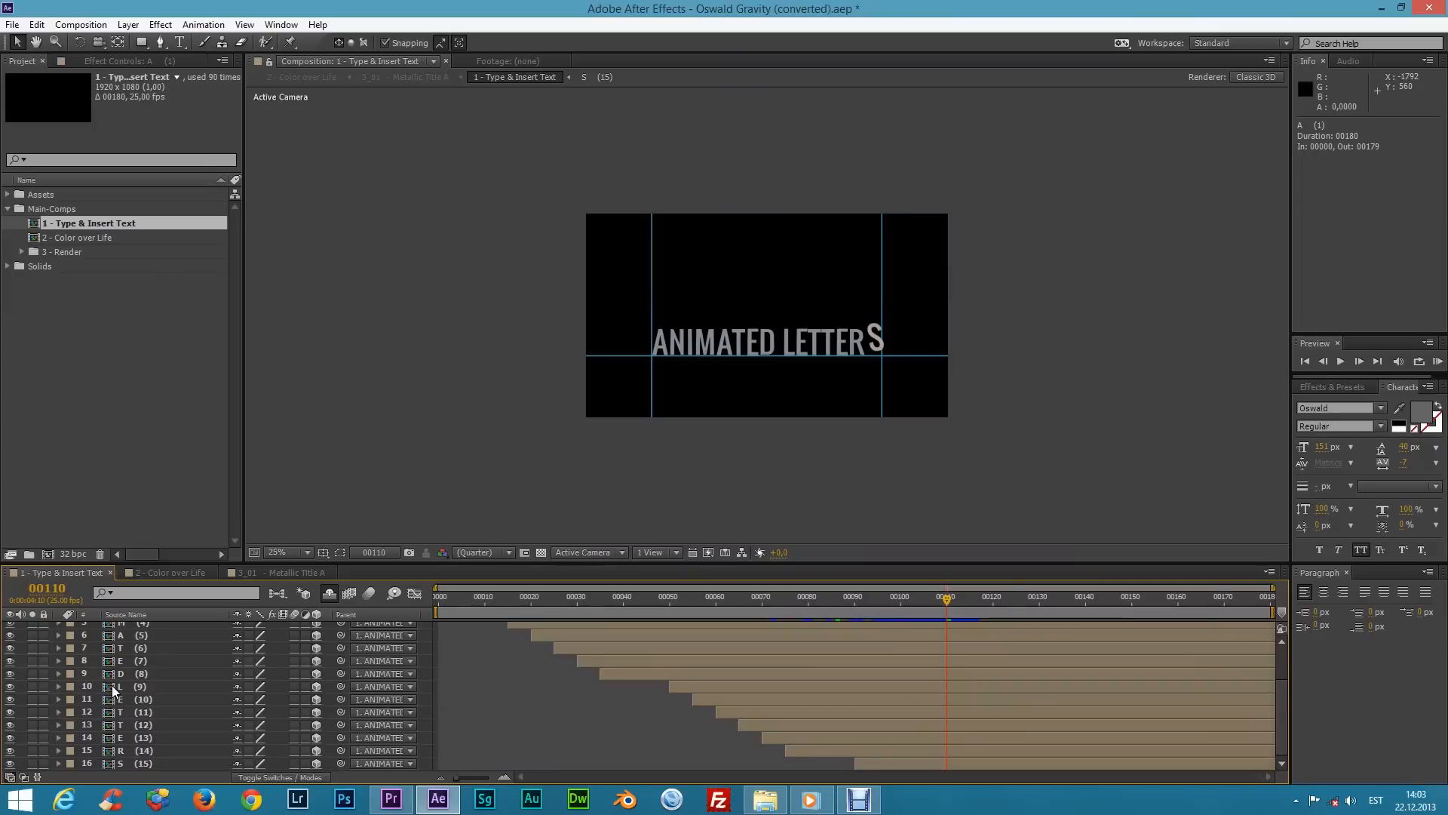
pyautogui.keyDown('shift'); pyautogui.click(121, 764); pyautogui.keyUp('shift')
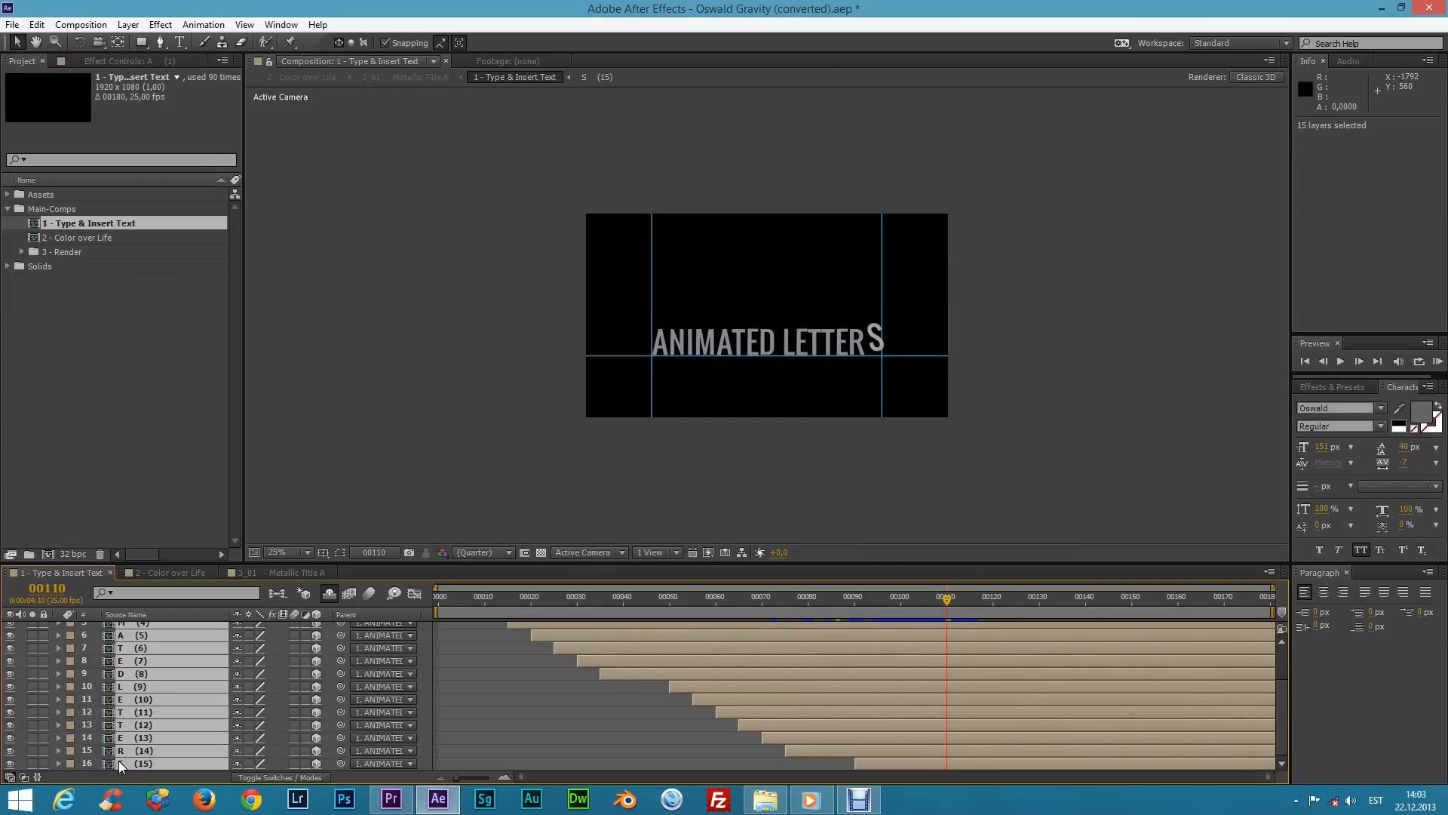
pyautogui.press('Delete')
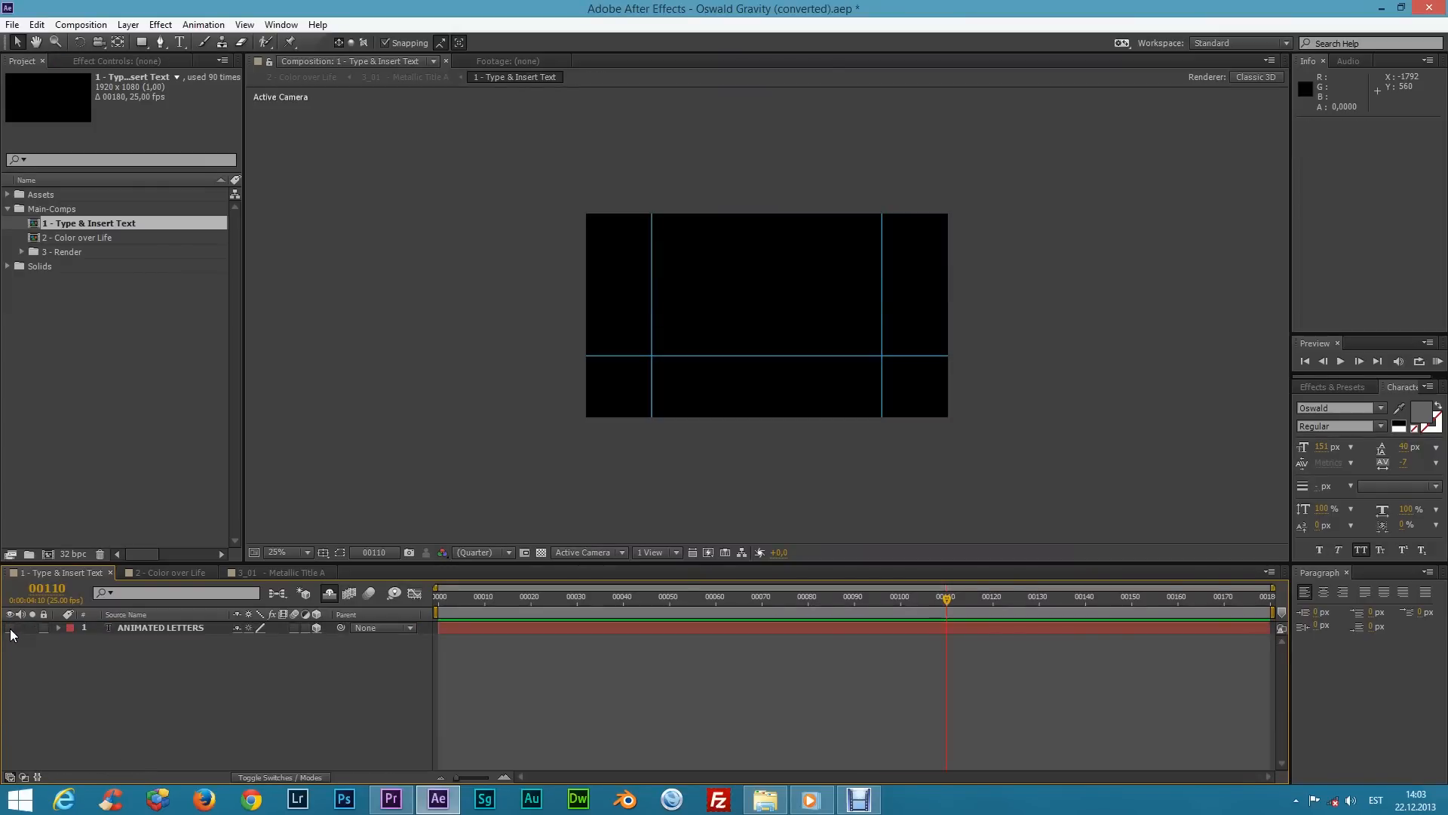
pyautogui.click(11, 629)
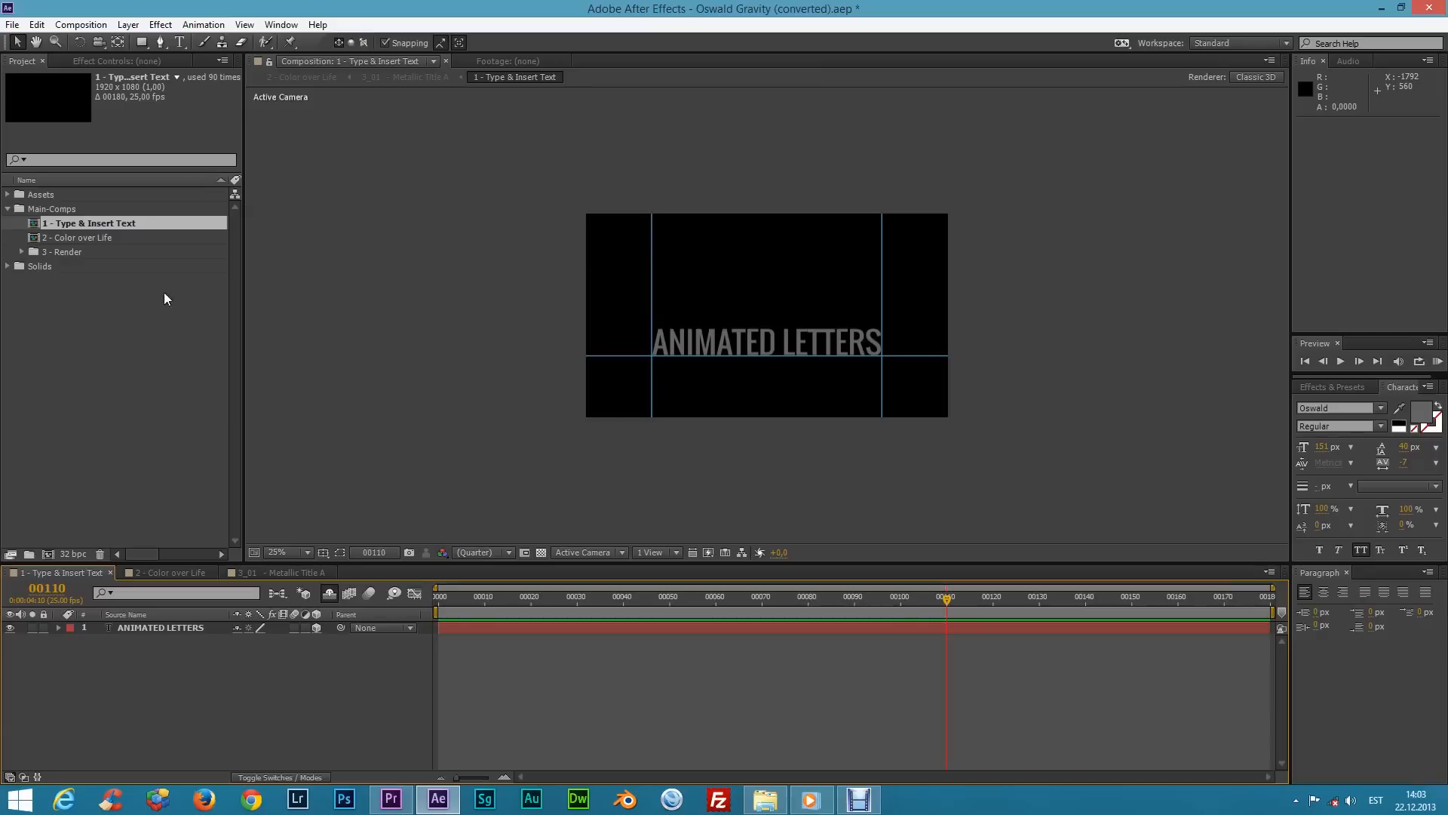
pyautogui.click(181, 42)
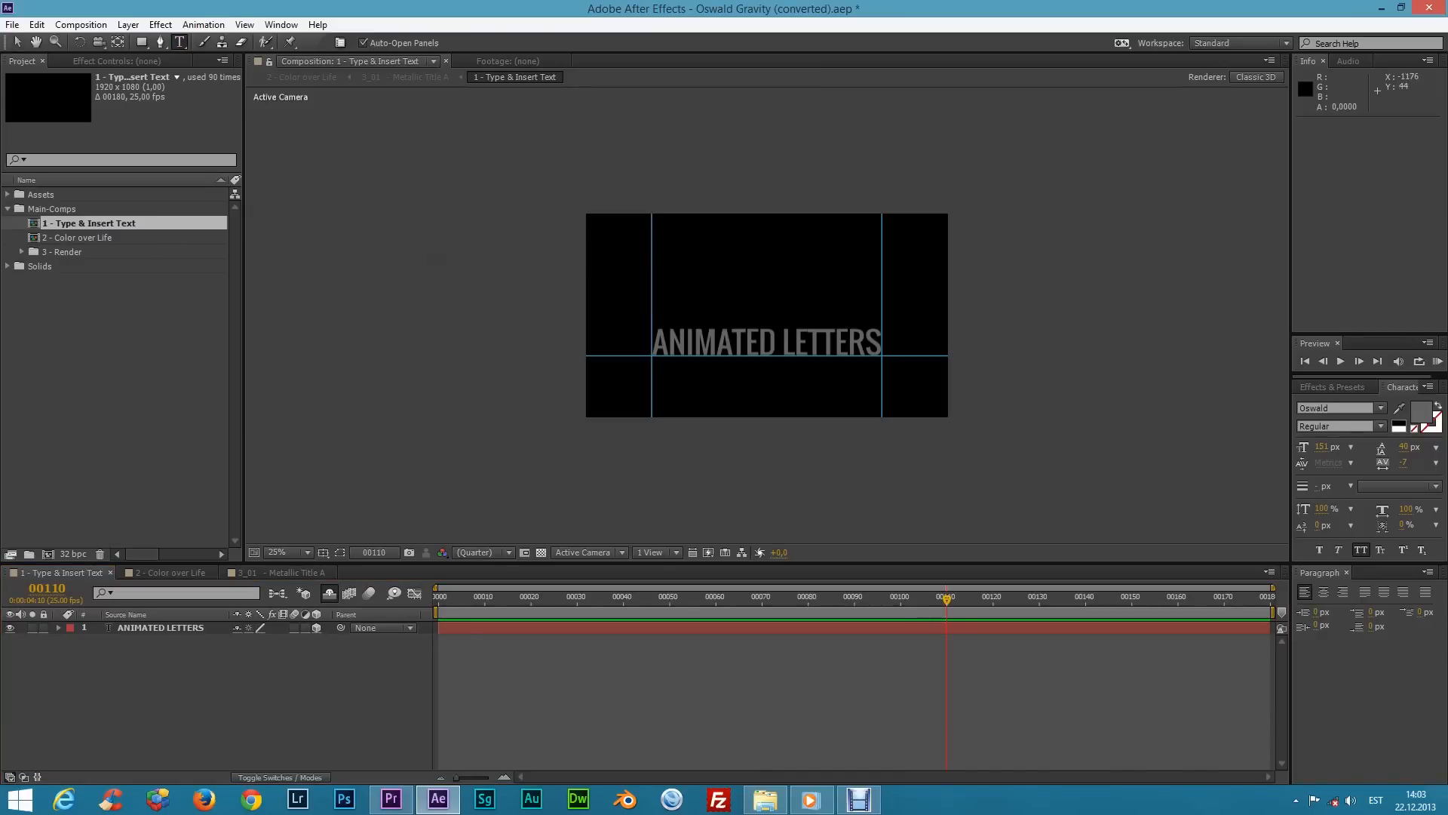
pyautogui.click(655, 343)
pyautogui.hotkey('ctrl', 'a')
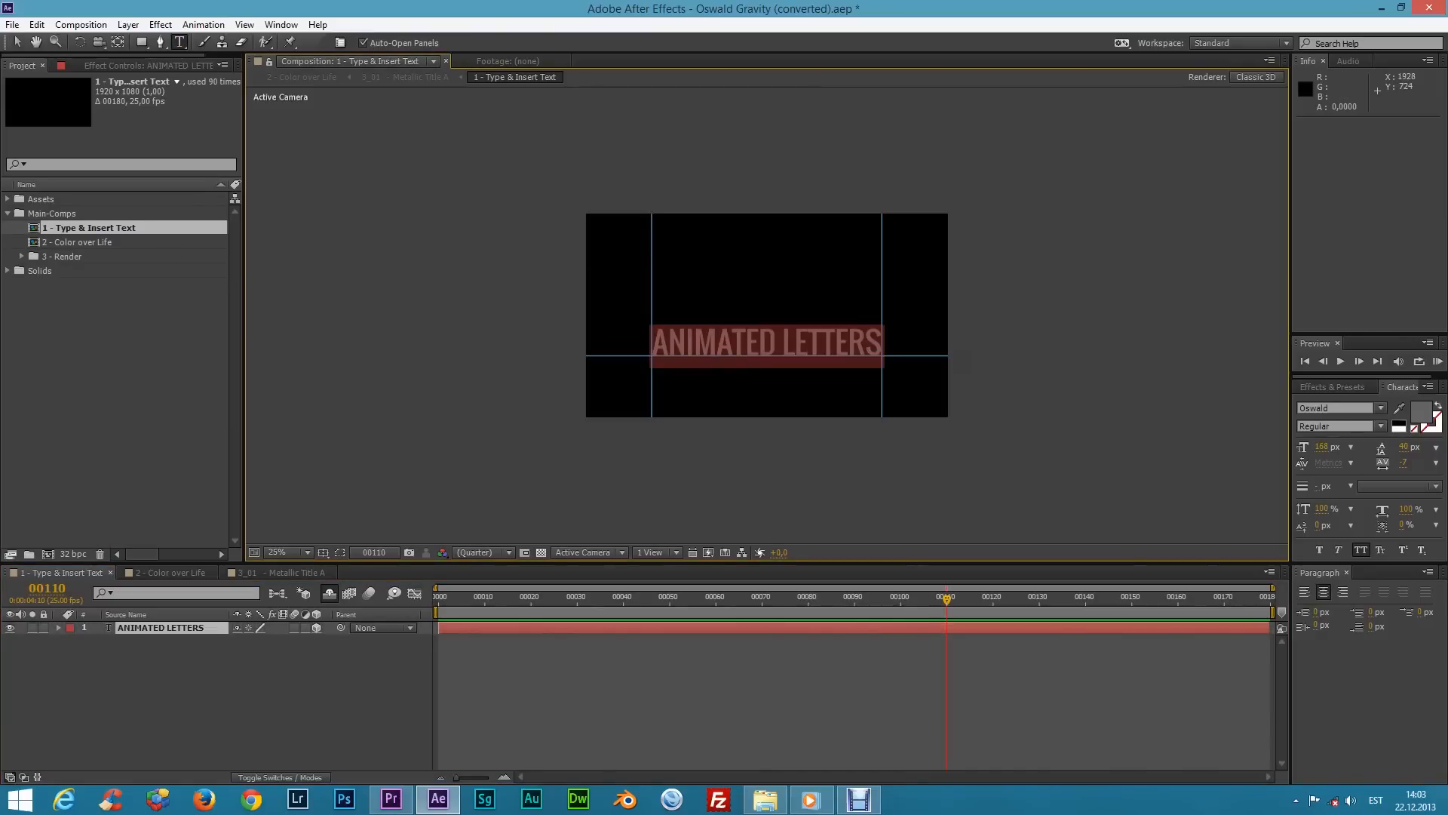
pyautogui.write('www.b2hstudio')
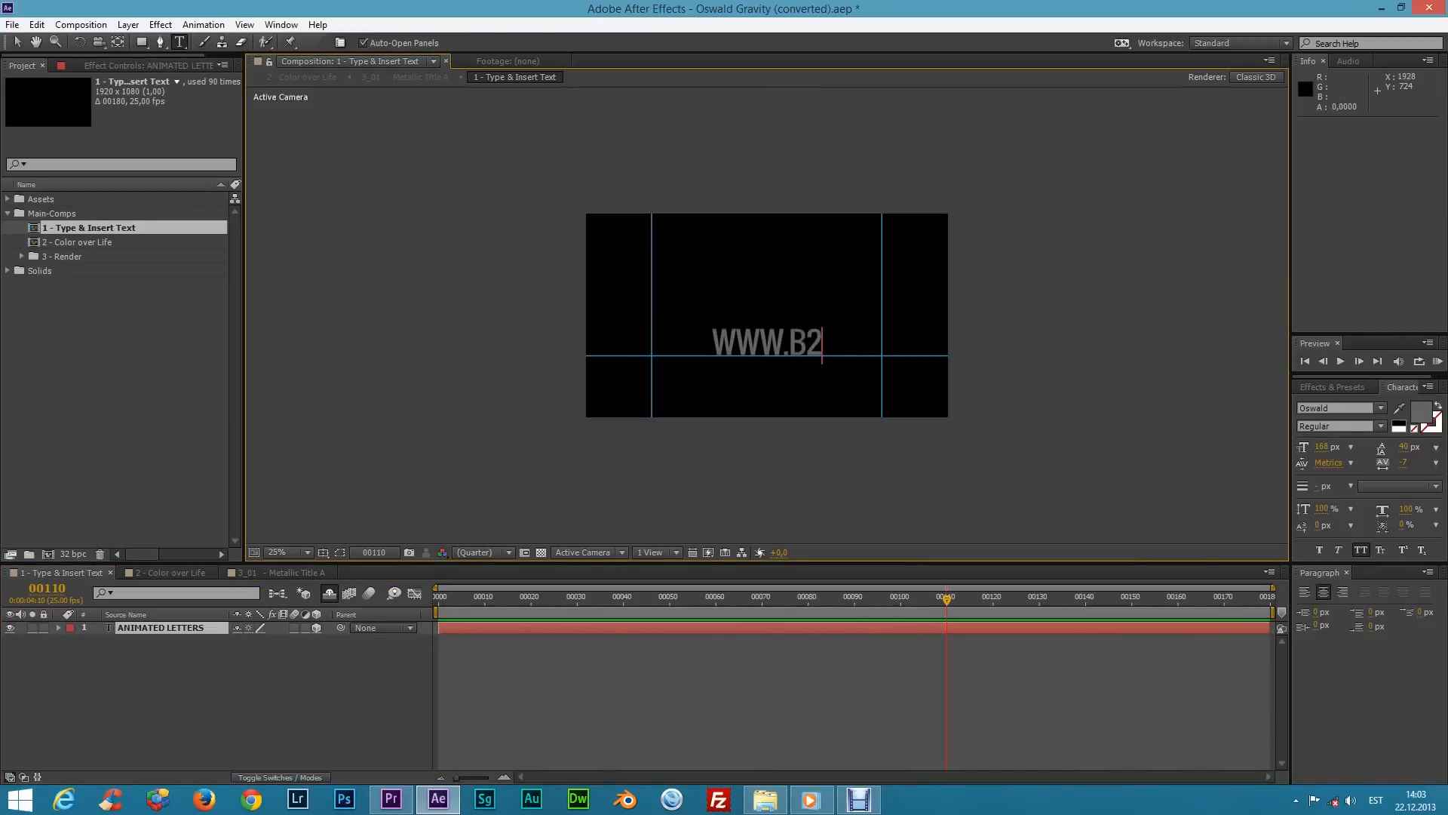
pyautogui.write('.com')
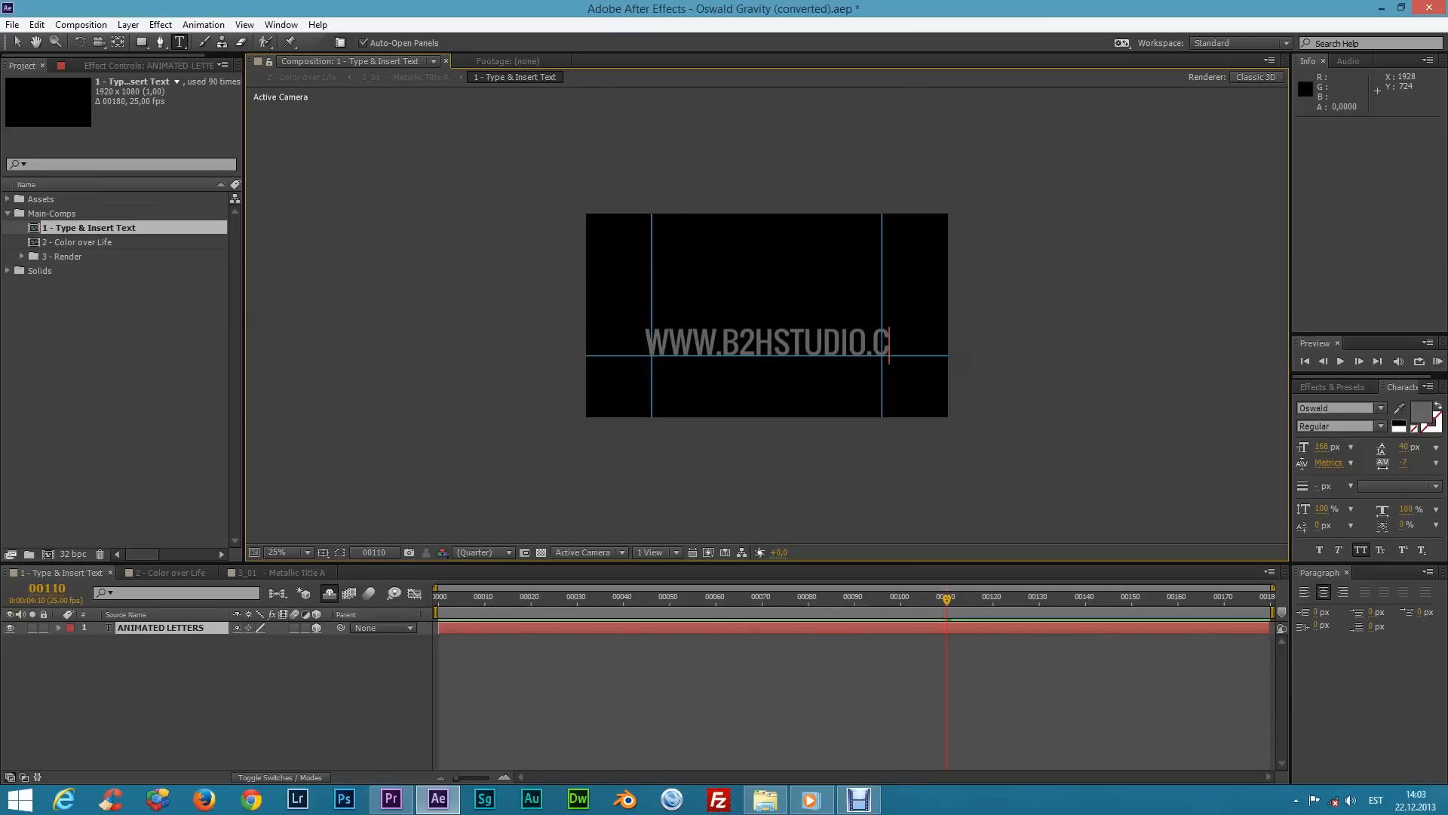
pyautogui.click(18, 44)
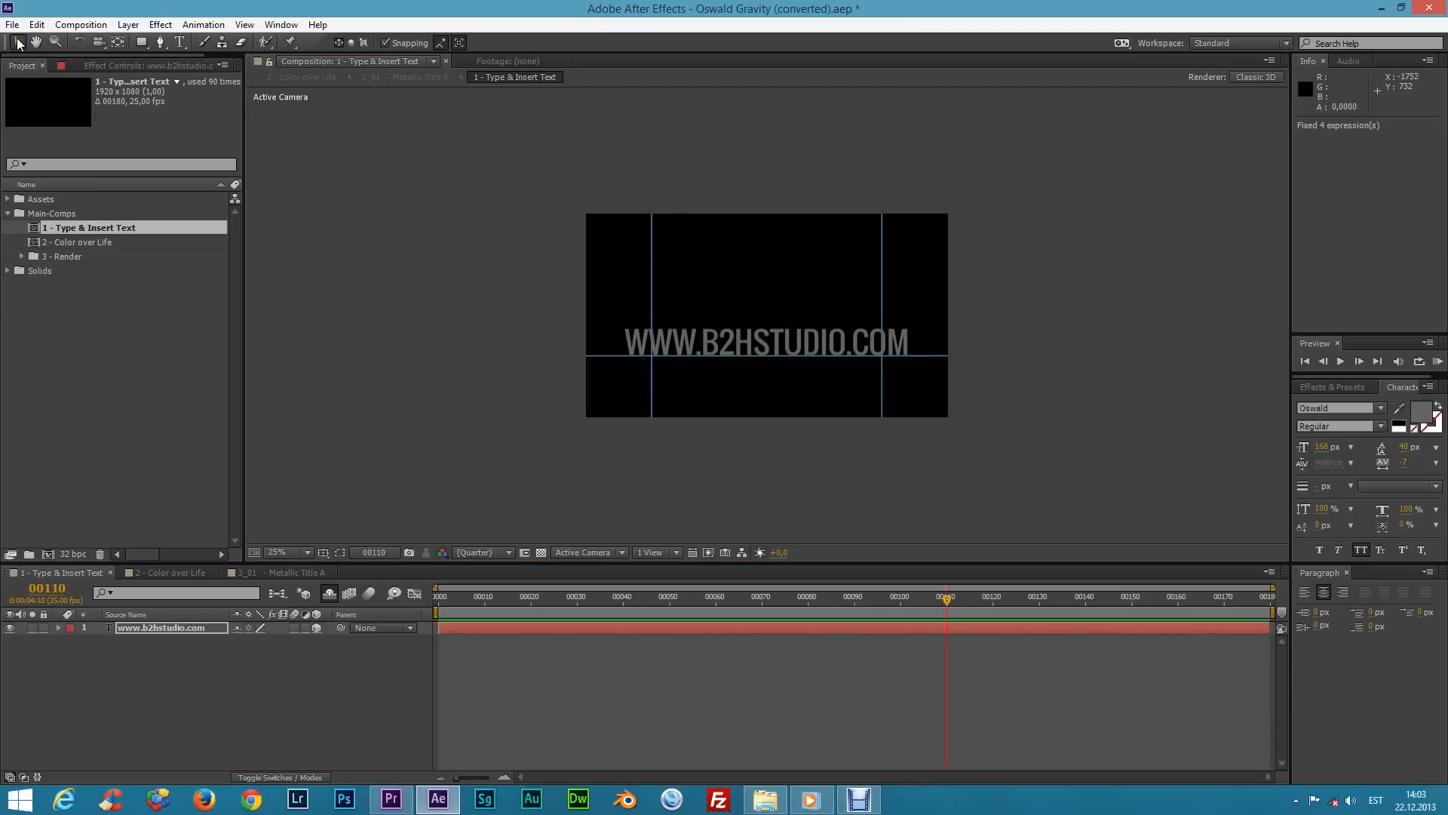
pyautogui.moveTo(1327, 448); pyautogui.dragTo(1299, 448)
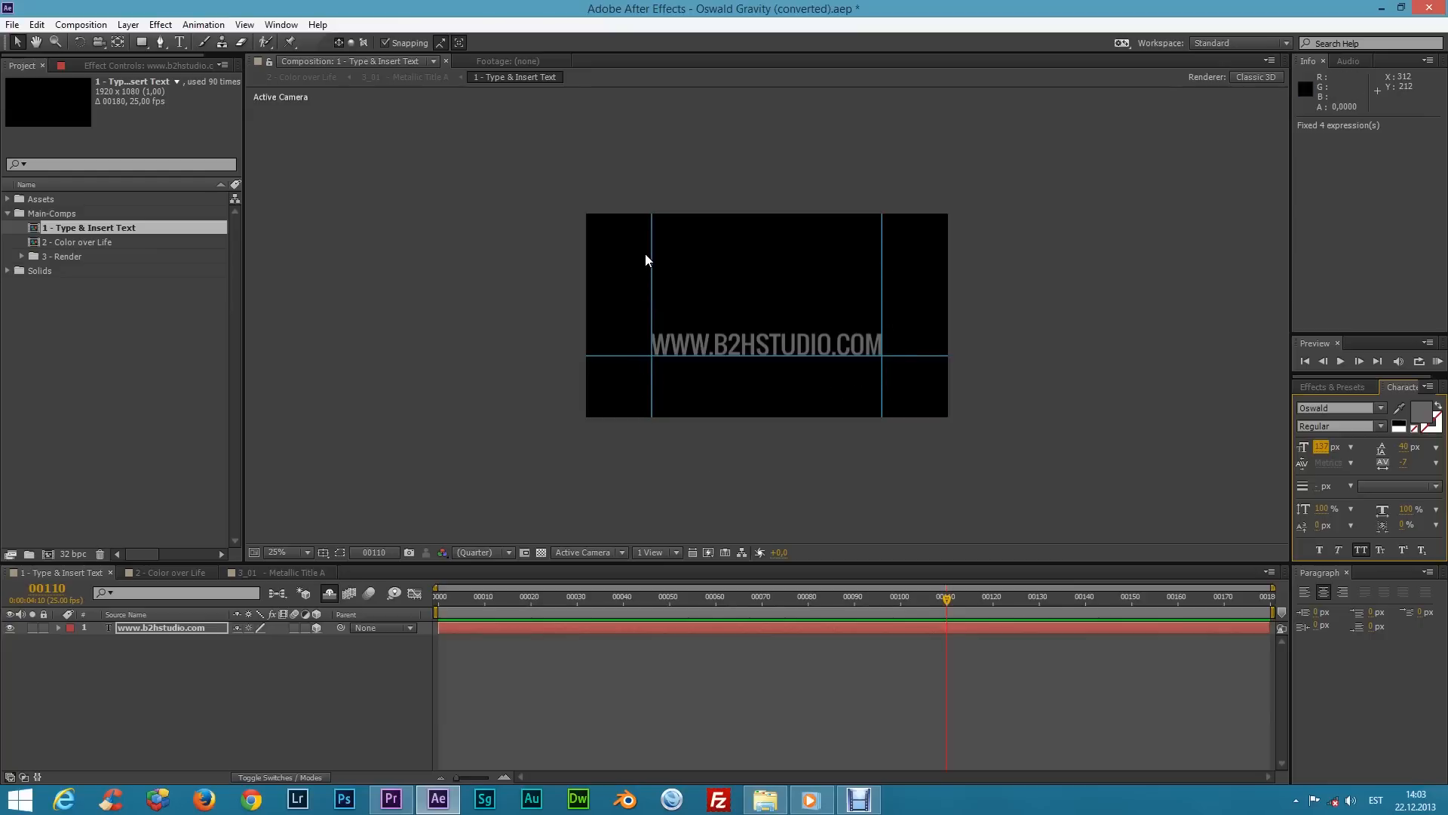
# Run the Animated Letters script file
pyautogui.click(13, 24)
pyautogui.moveTo(129, 396)
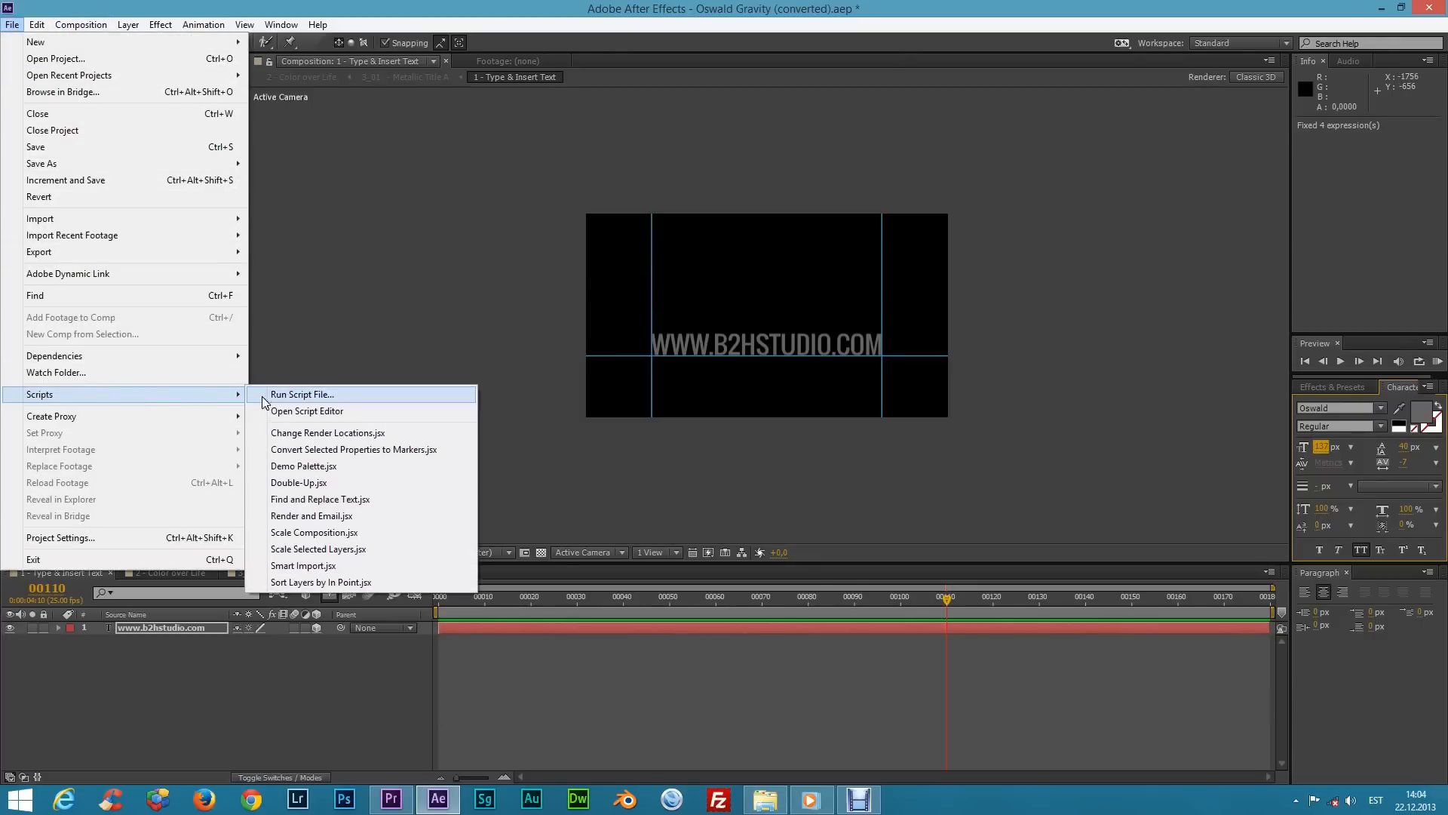
pyautogui.click(294, 399)
pyautogui.click(579, 355)
pyautogui.doubleClick(580, 356)
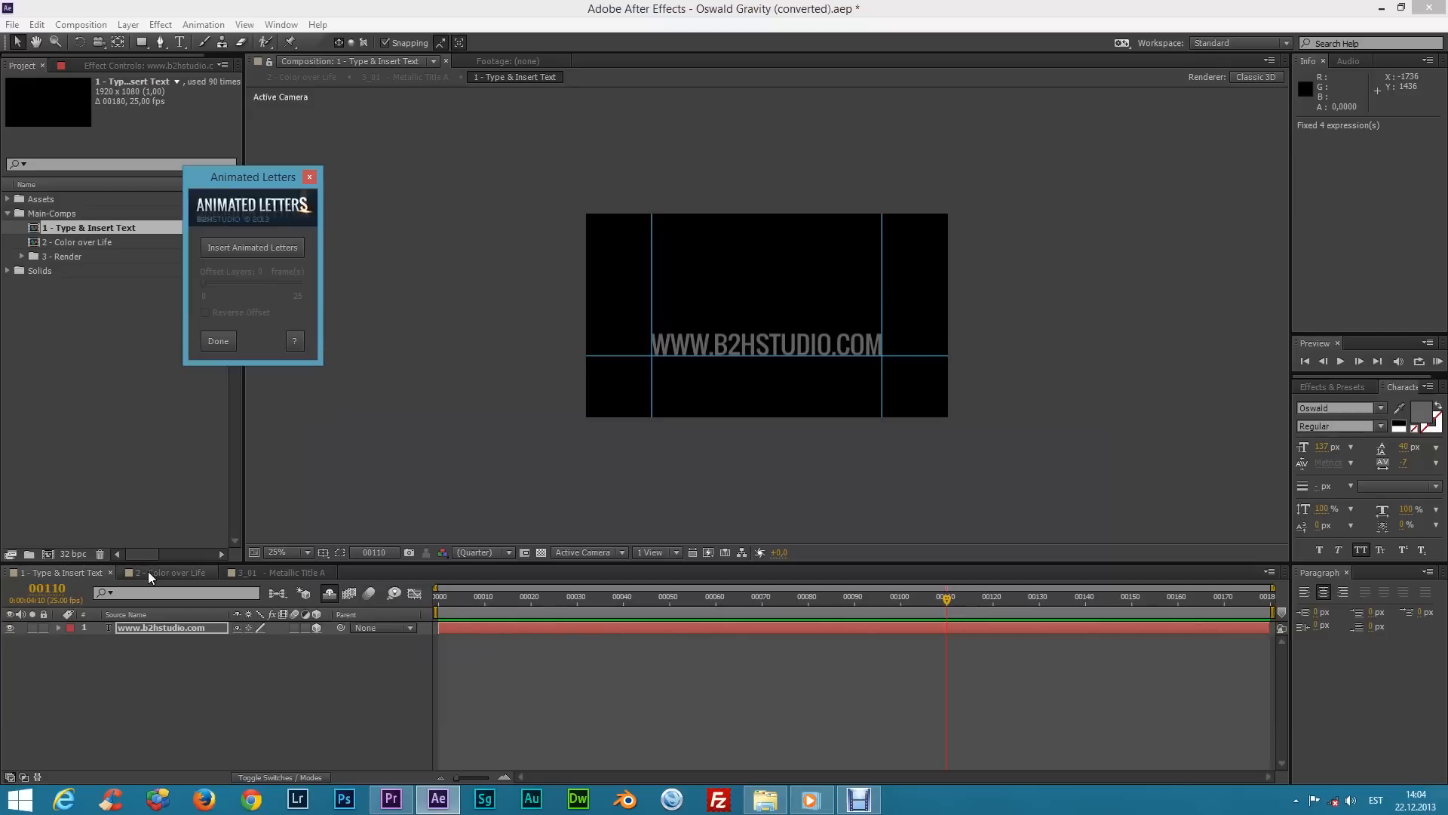
pyautogui.click(160, 673)
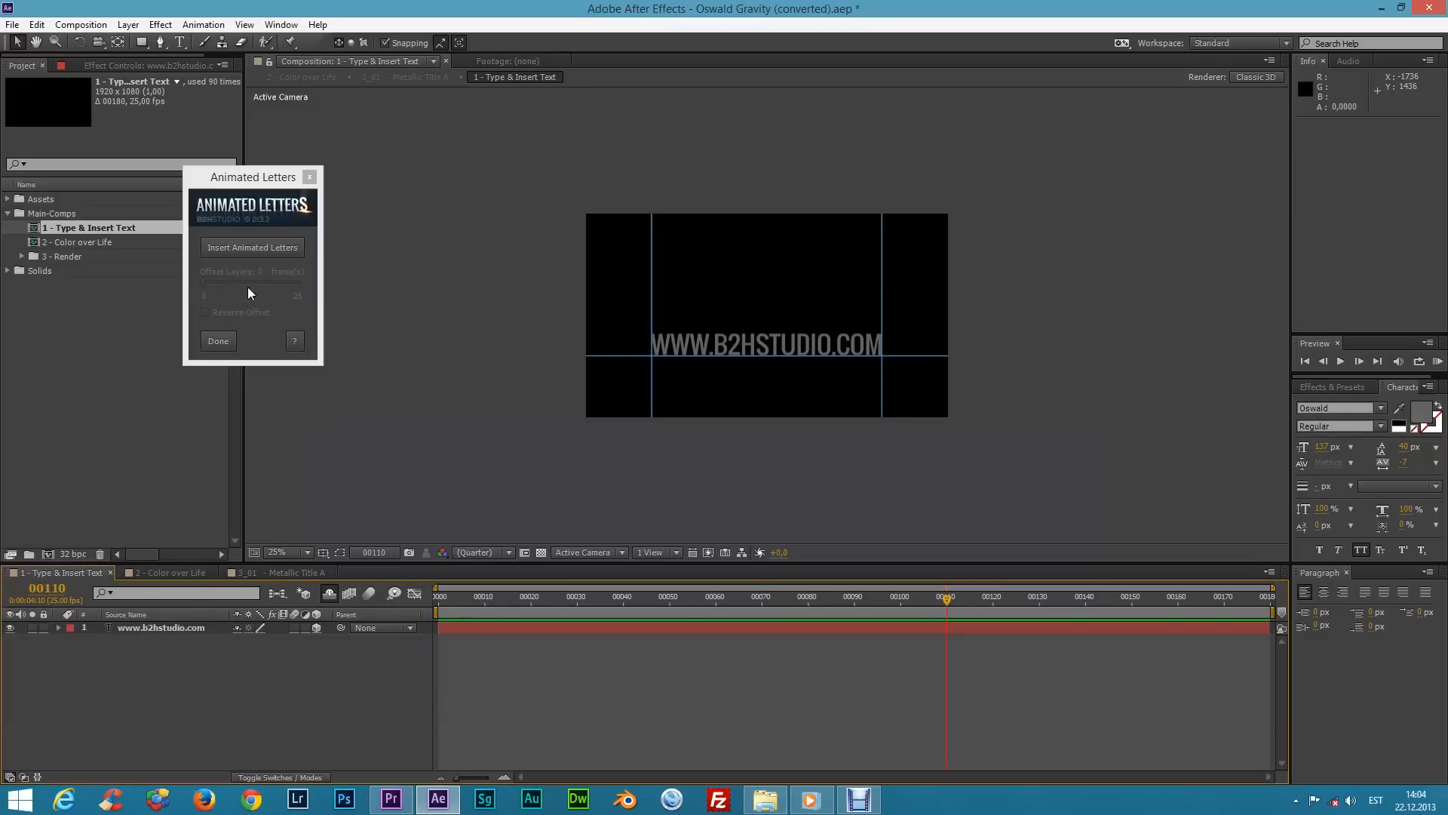
pyautogui.click(263, 250)
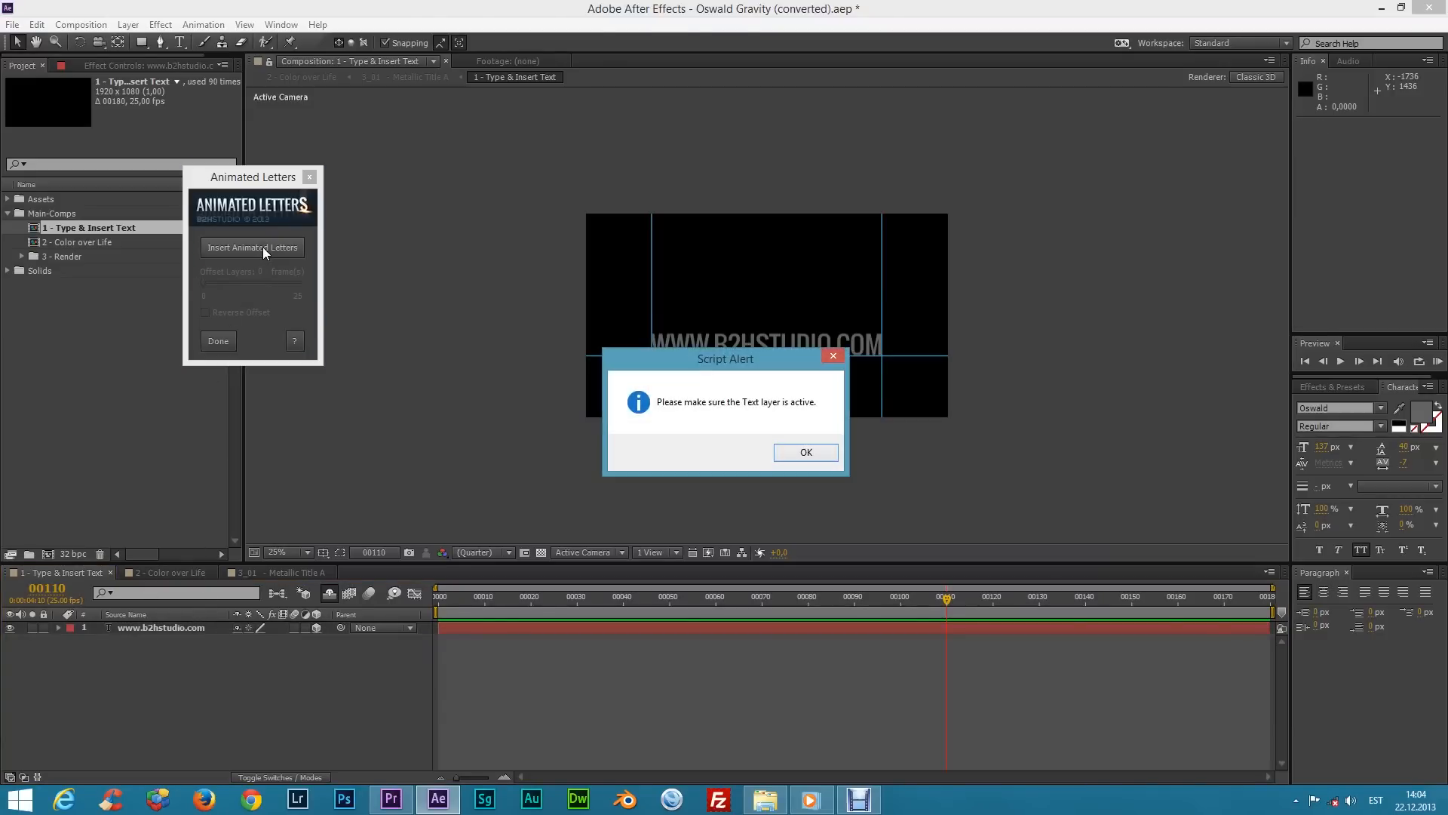
pyautogui.click(806, 453)
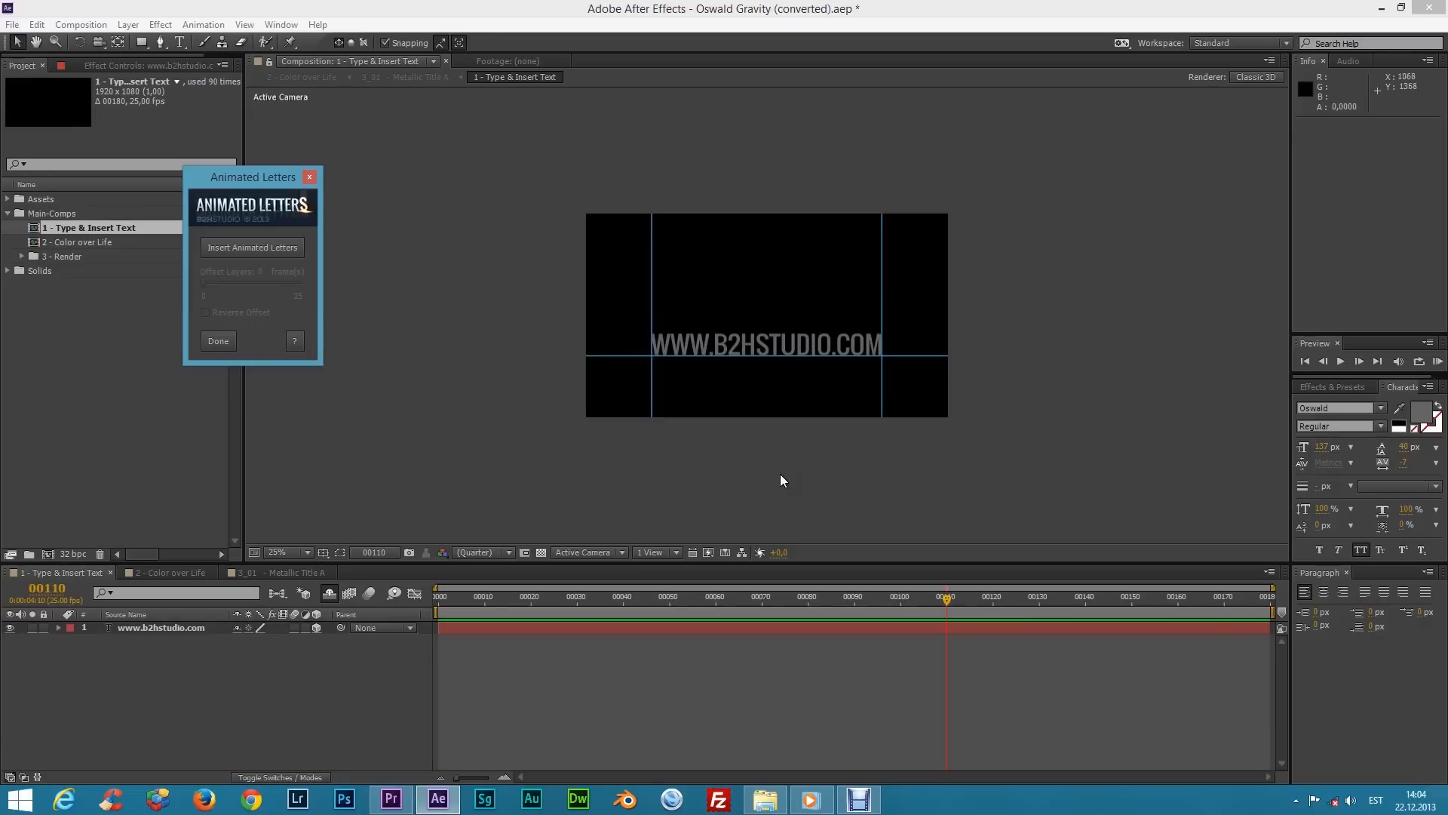
pyautogui.click(199, 628)
pyautogui.click(226, 249)
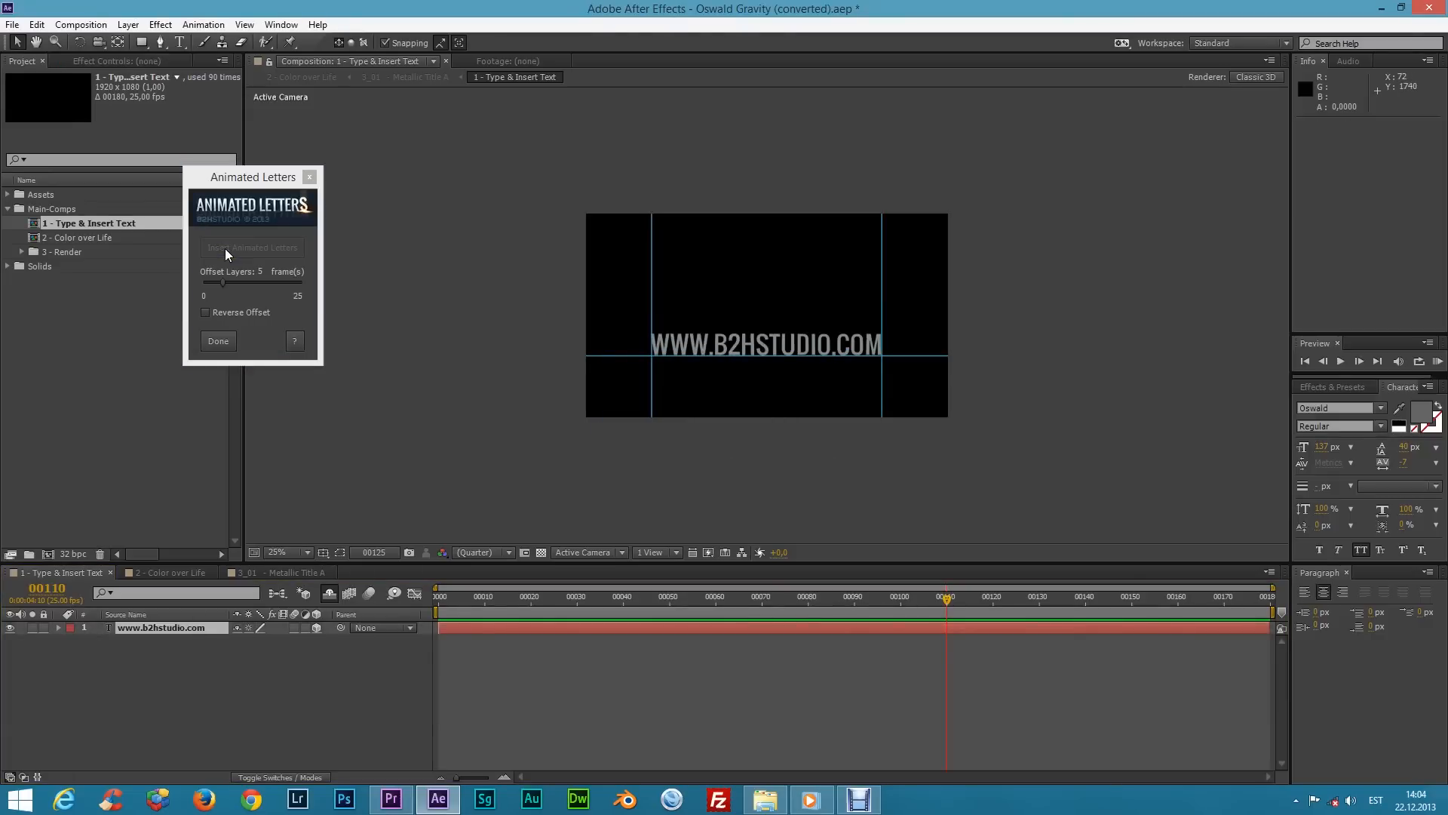
pyautogui.click(218, 341)
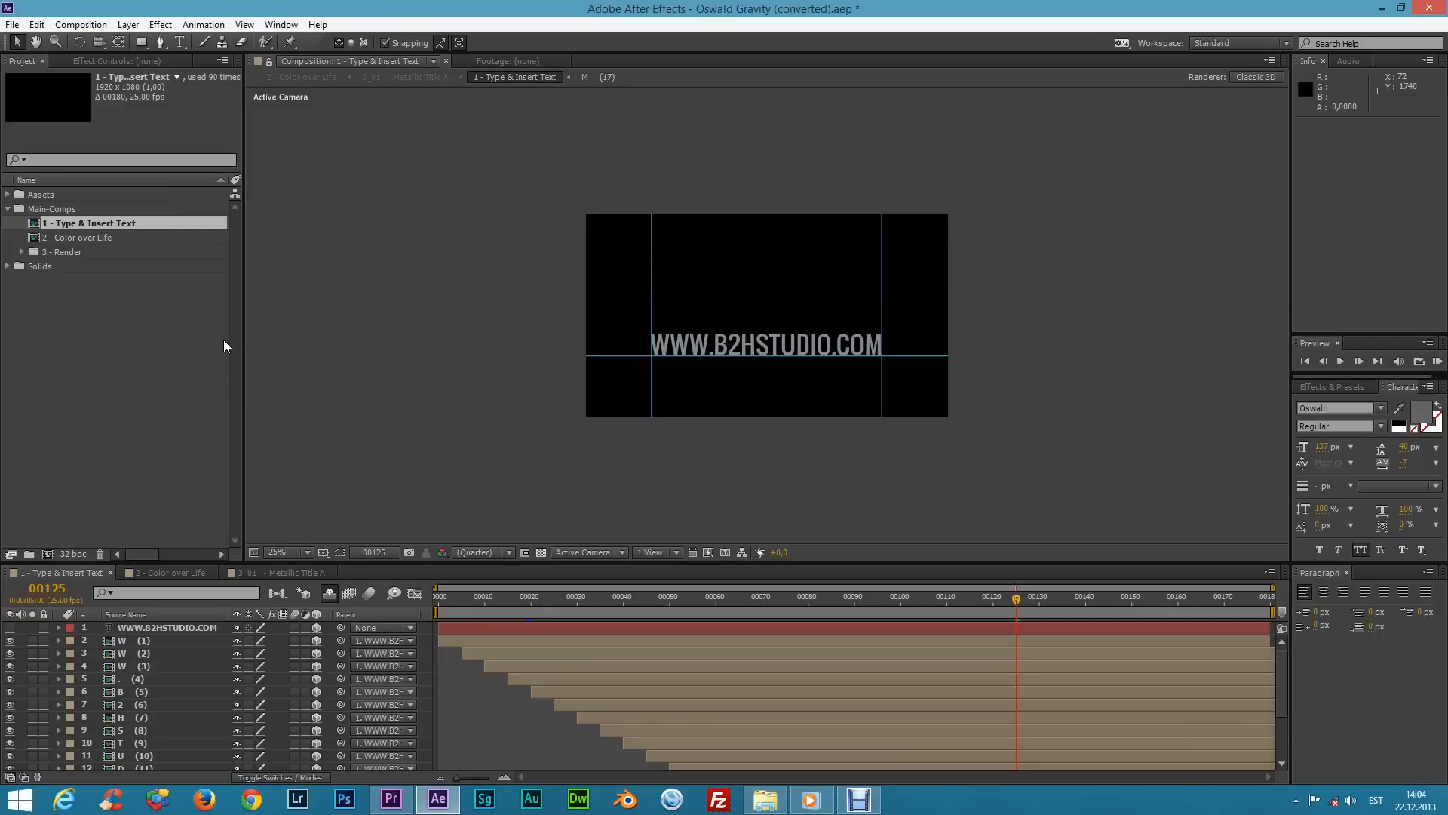
# Run a RAM preview of the 3_01 - Metallic Title A composition and expand the 3 - Render folder
pyautogui.click(294, 573)
pyautogui.click(1437, 362)
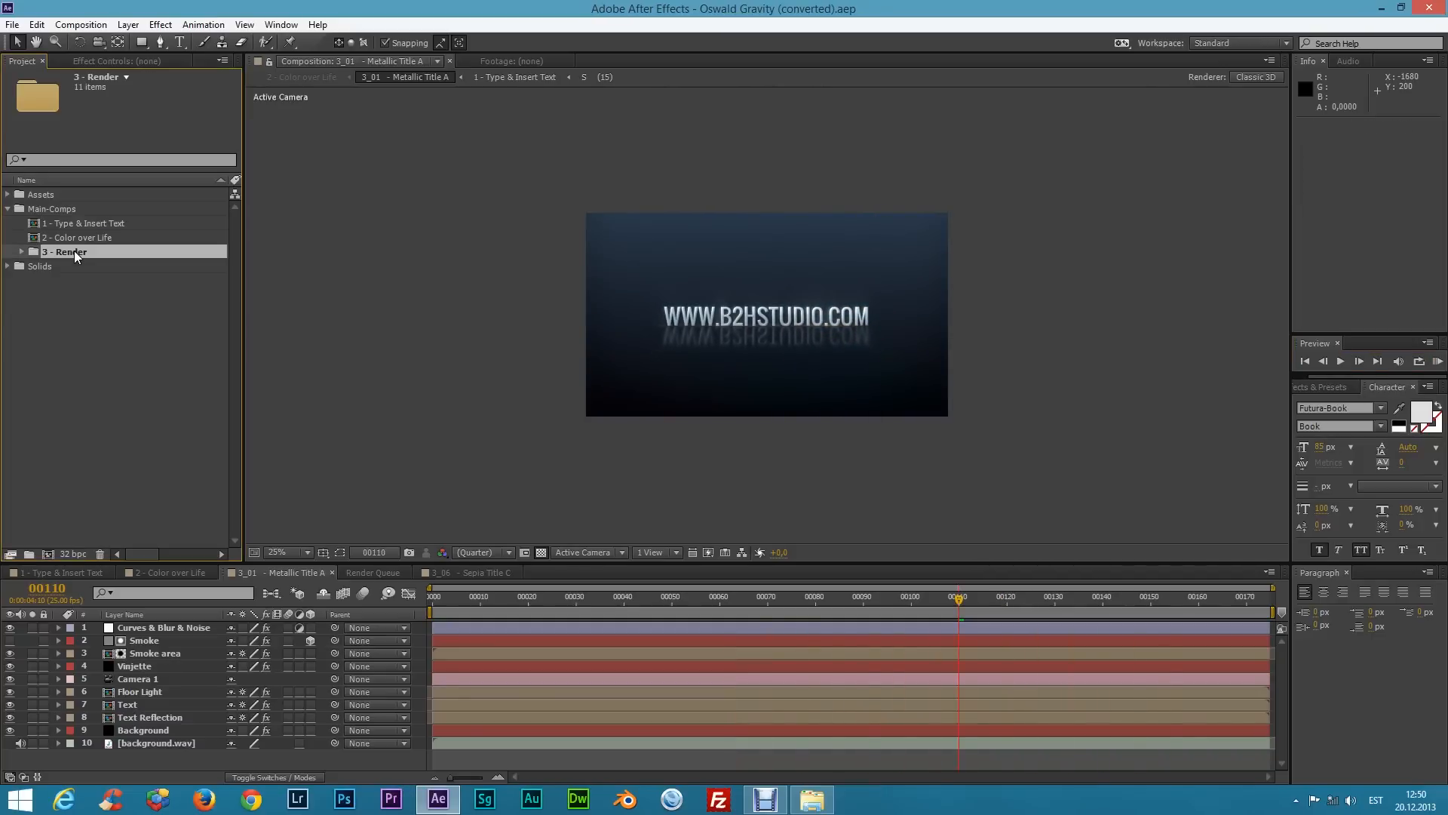
pyautogui.click(22, 252)
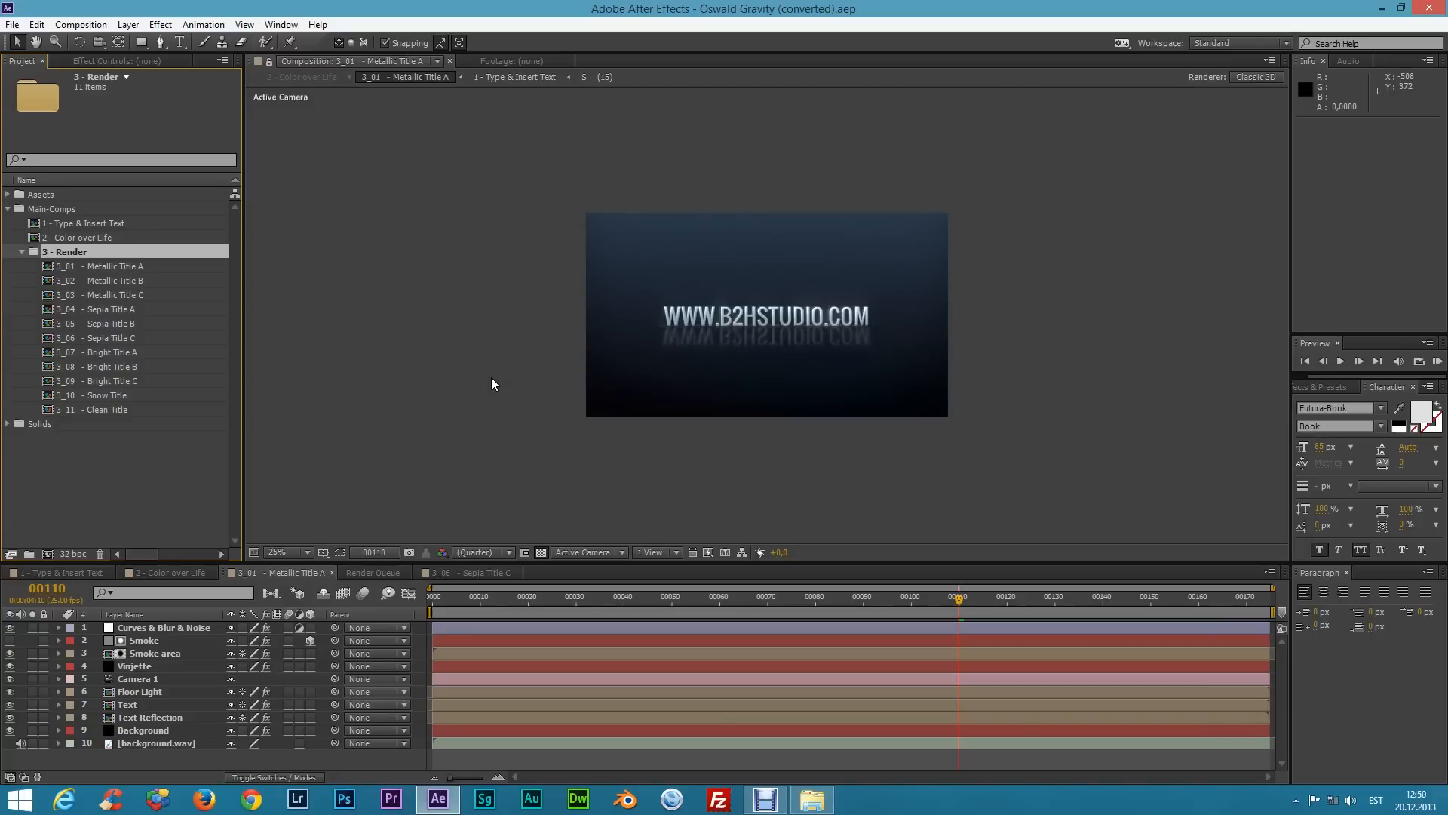
# Play Preview Styles.mov from the Oswald Gravity folder, pause it at the 3_06 - Sepia Title C style, and return to After Effects
pyautogui.click(812, 799)
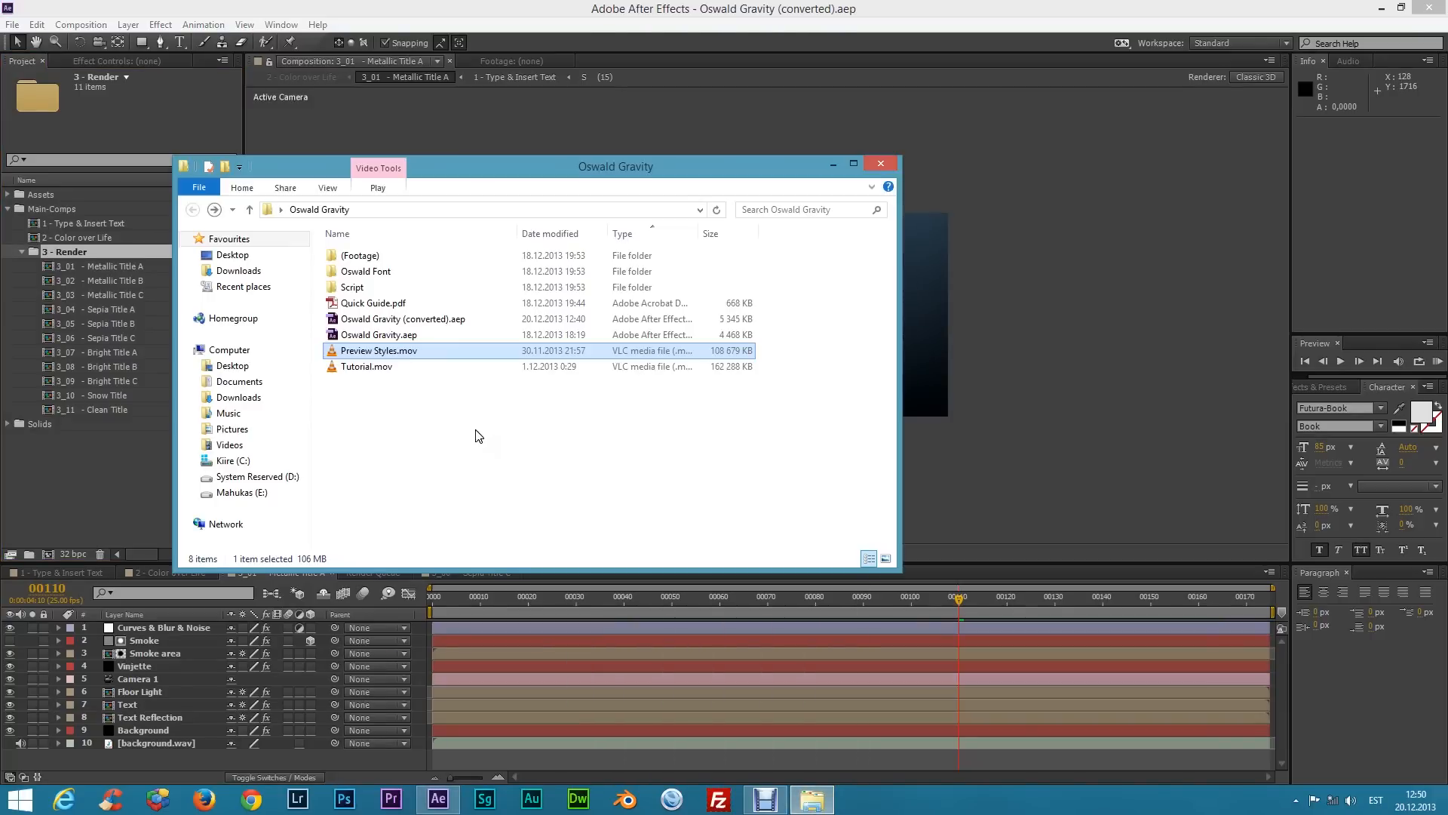
pyautogui.doubleClick(407, 354)
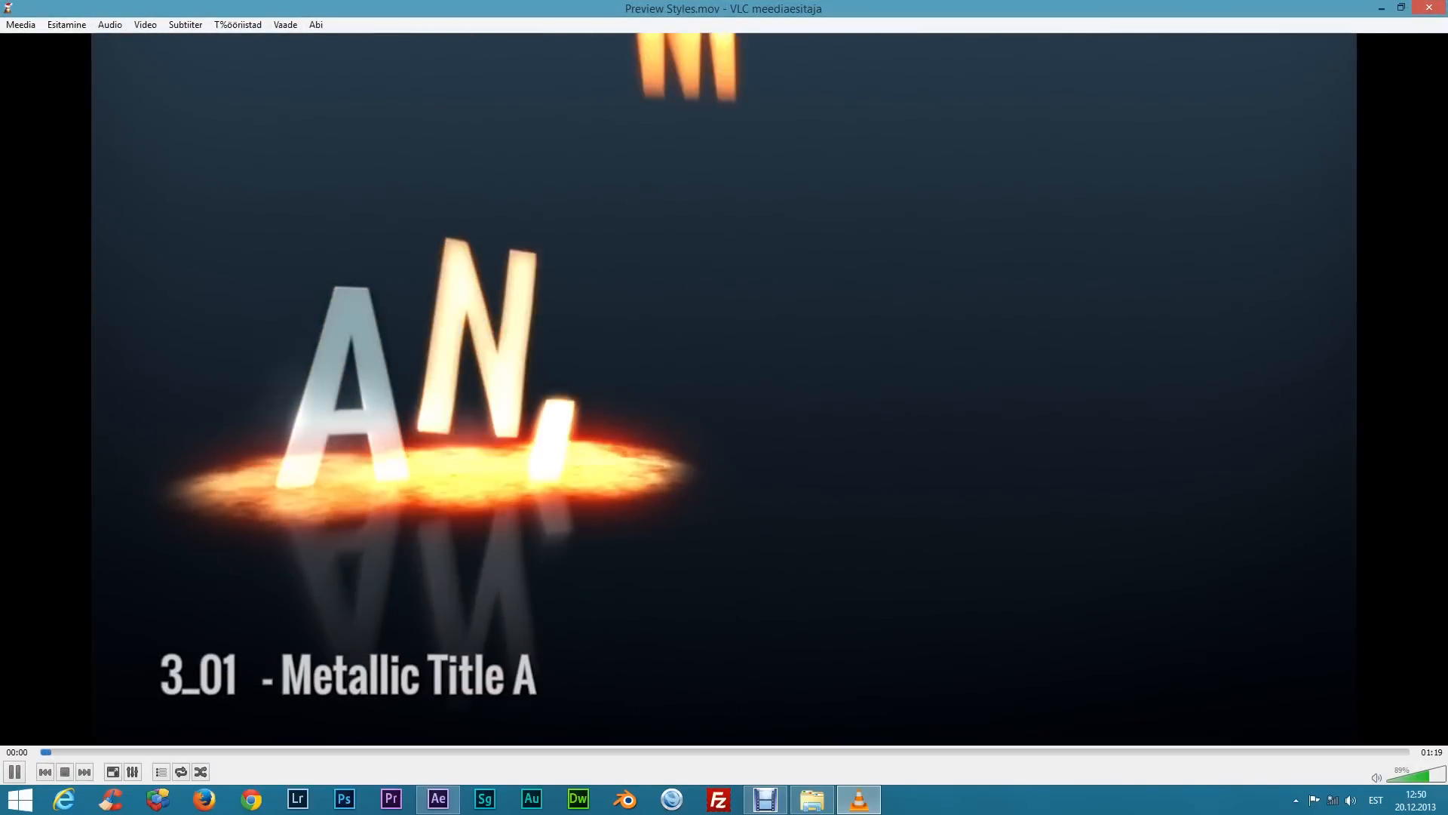
pyautogui.click(535, 751)
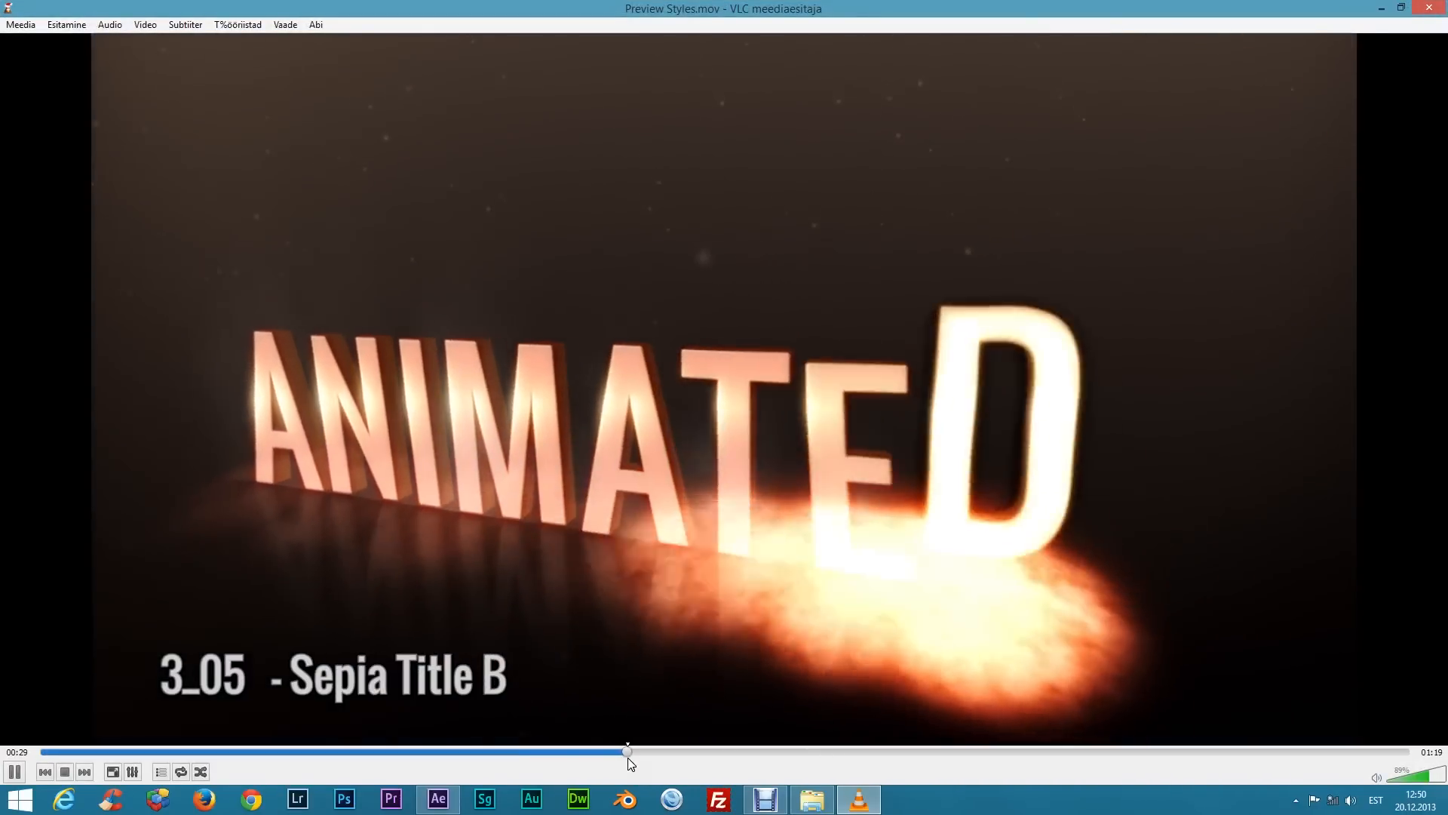
pyautogui.click(658, 752)
pyautogui.click(16, 772)
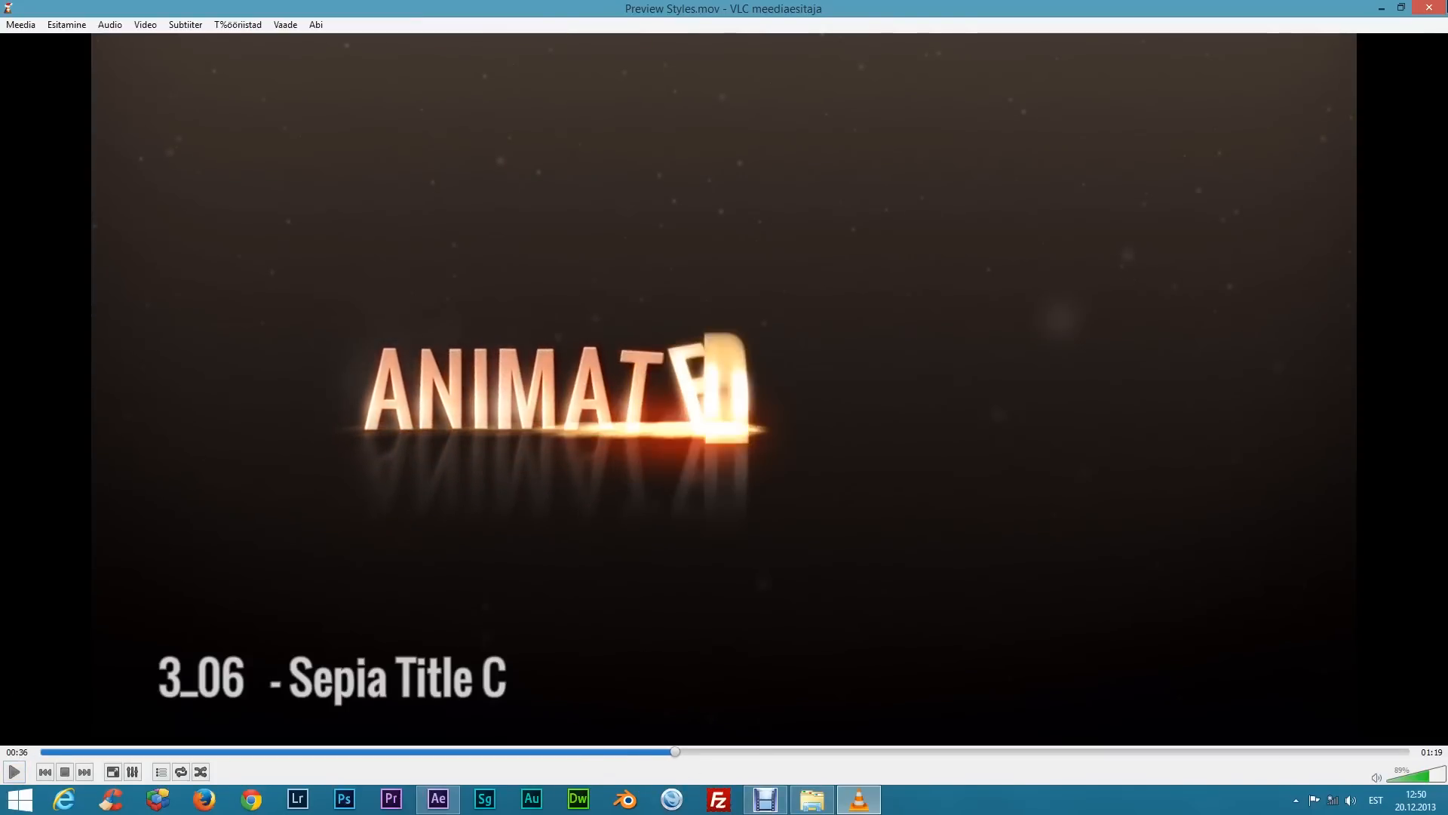
pyautogui.click(1429, 8)
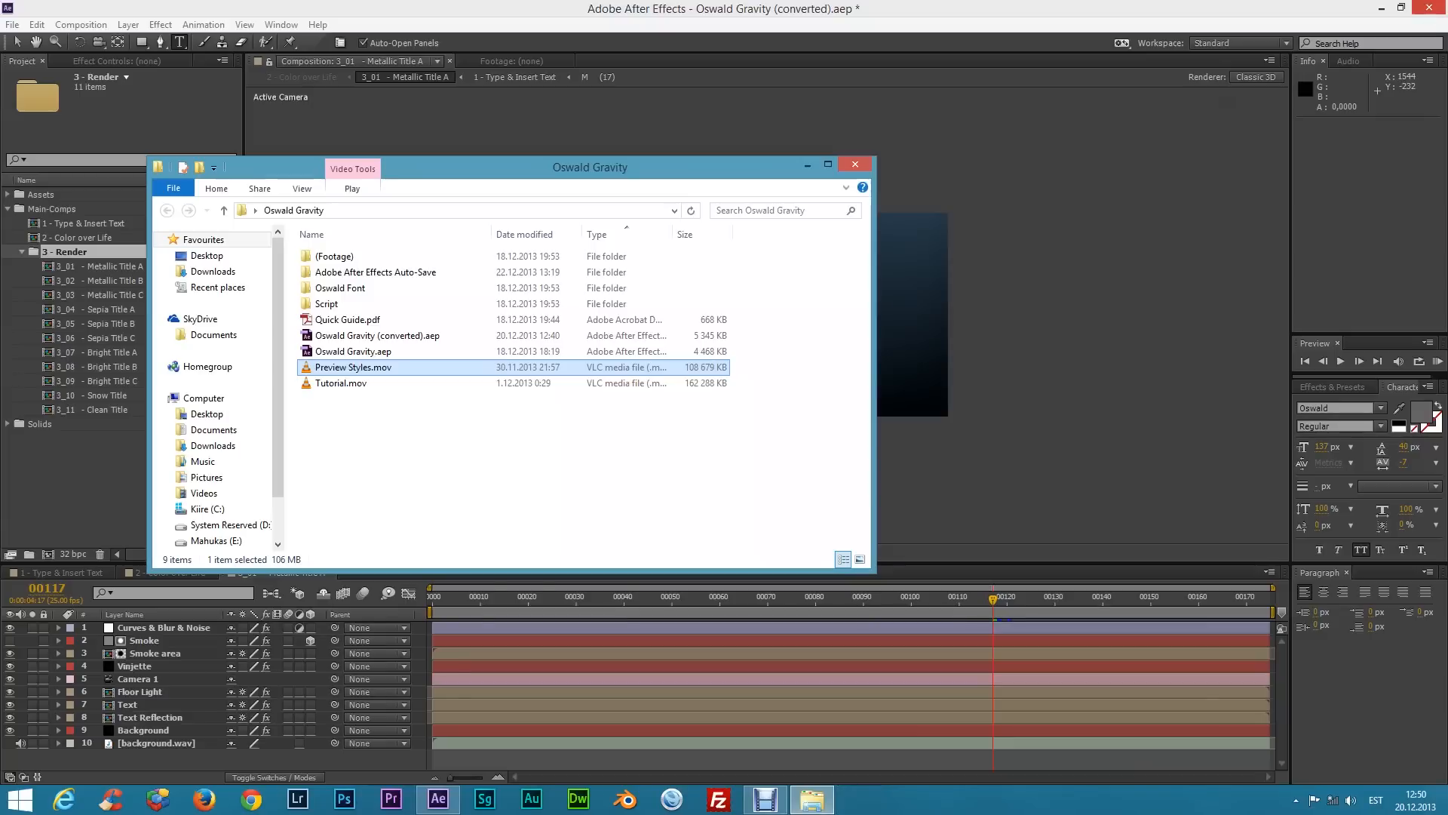
pyautogui.click(807, 167)
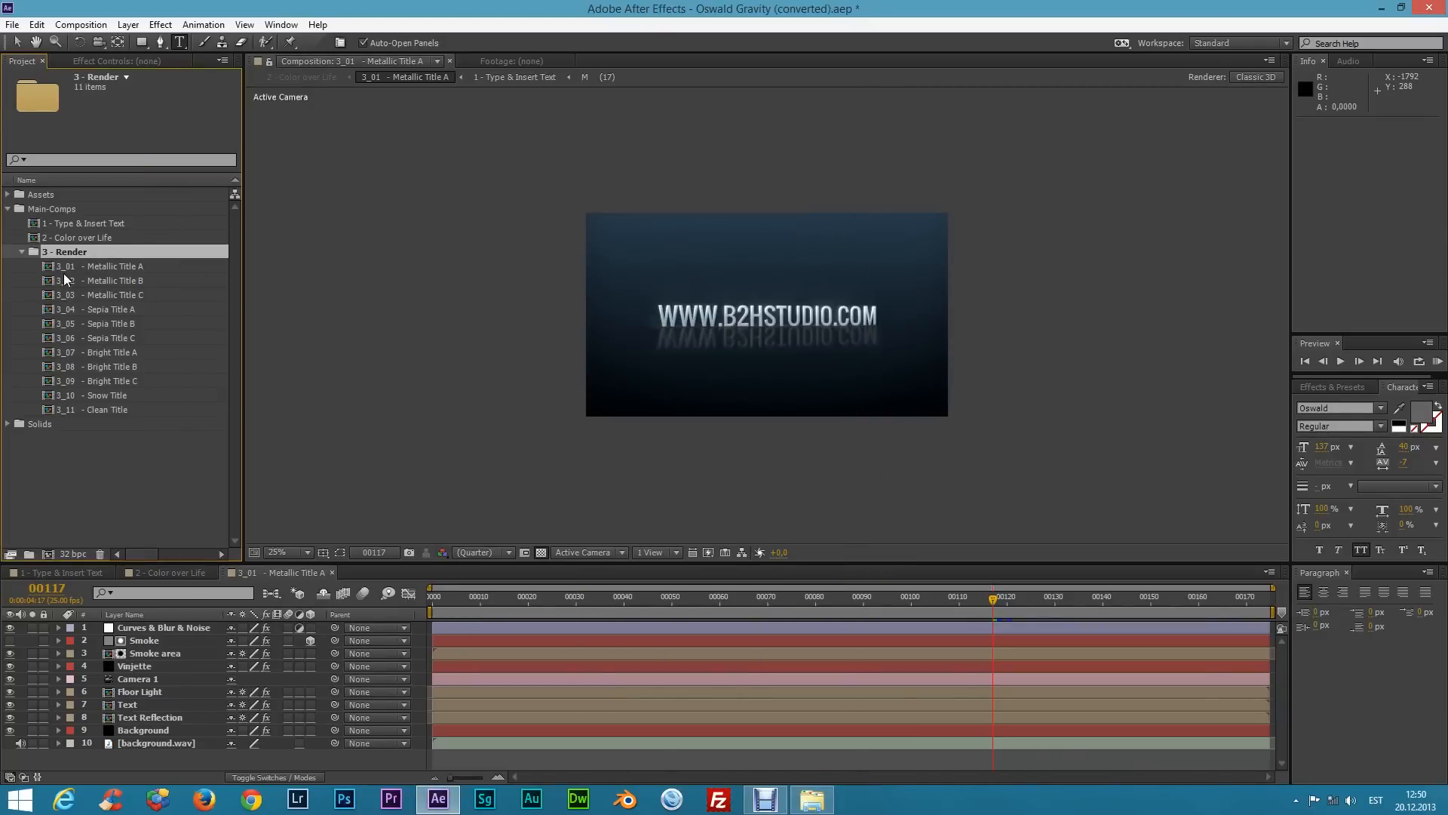
# Preview the 3_06 - Sepia Title C composition from RAM and add it to the render queue
pyautogui.doubleClick(48, 336)
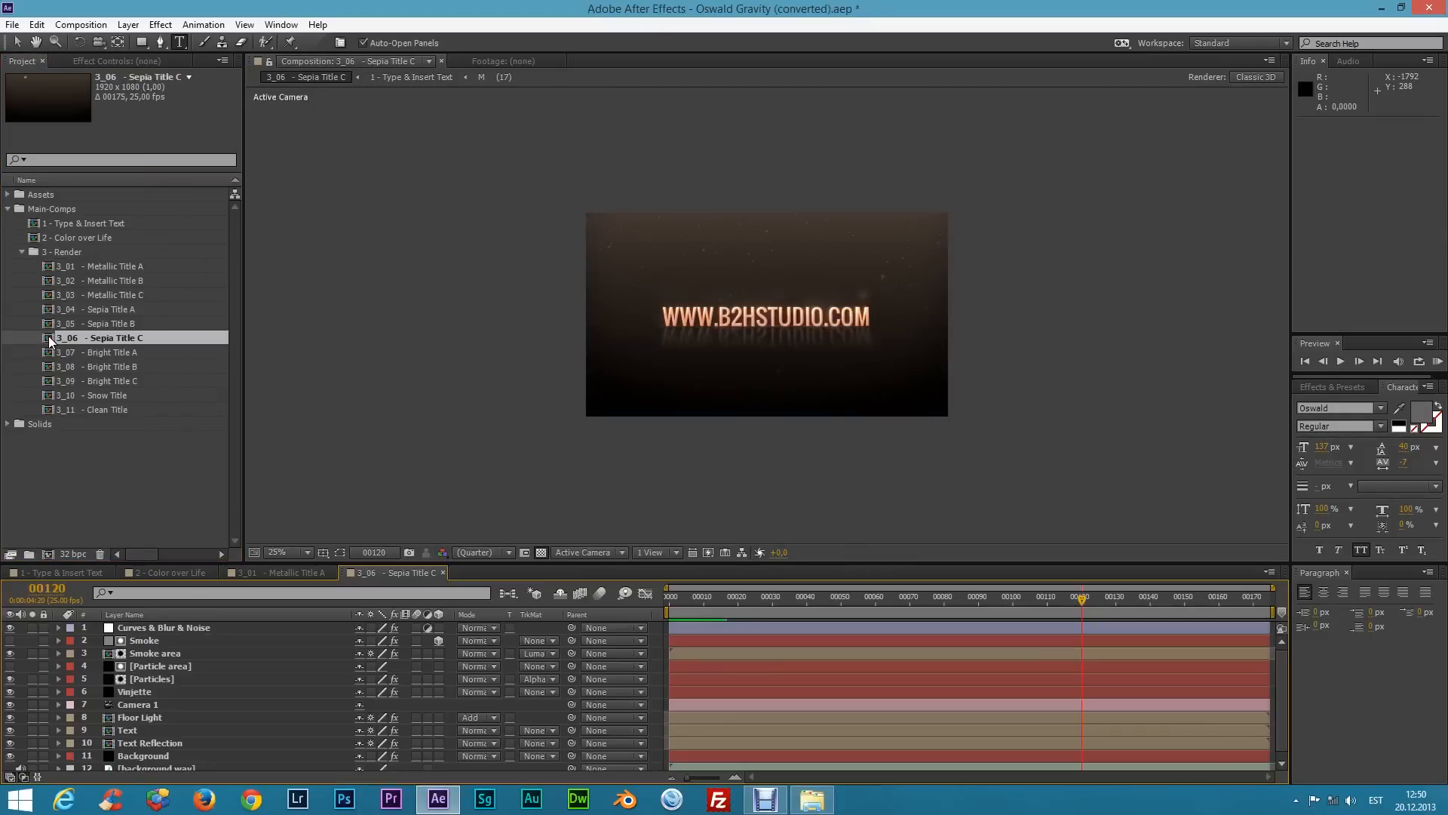
pyautogui.click(1438, 361)
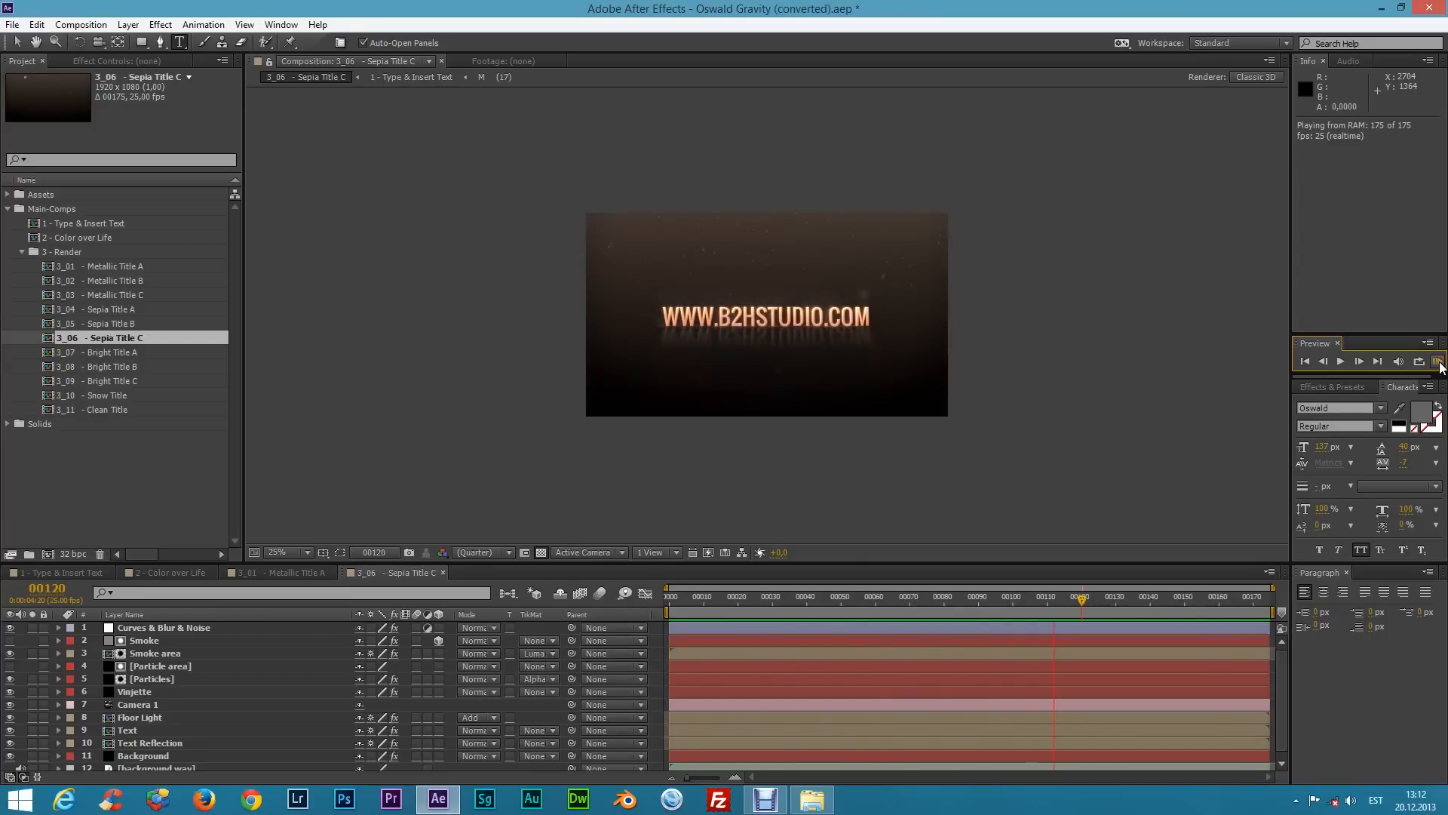
pyautogui.click(1437, 362)
pyautogui.click(81, 24)
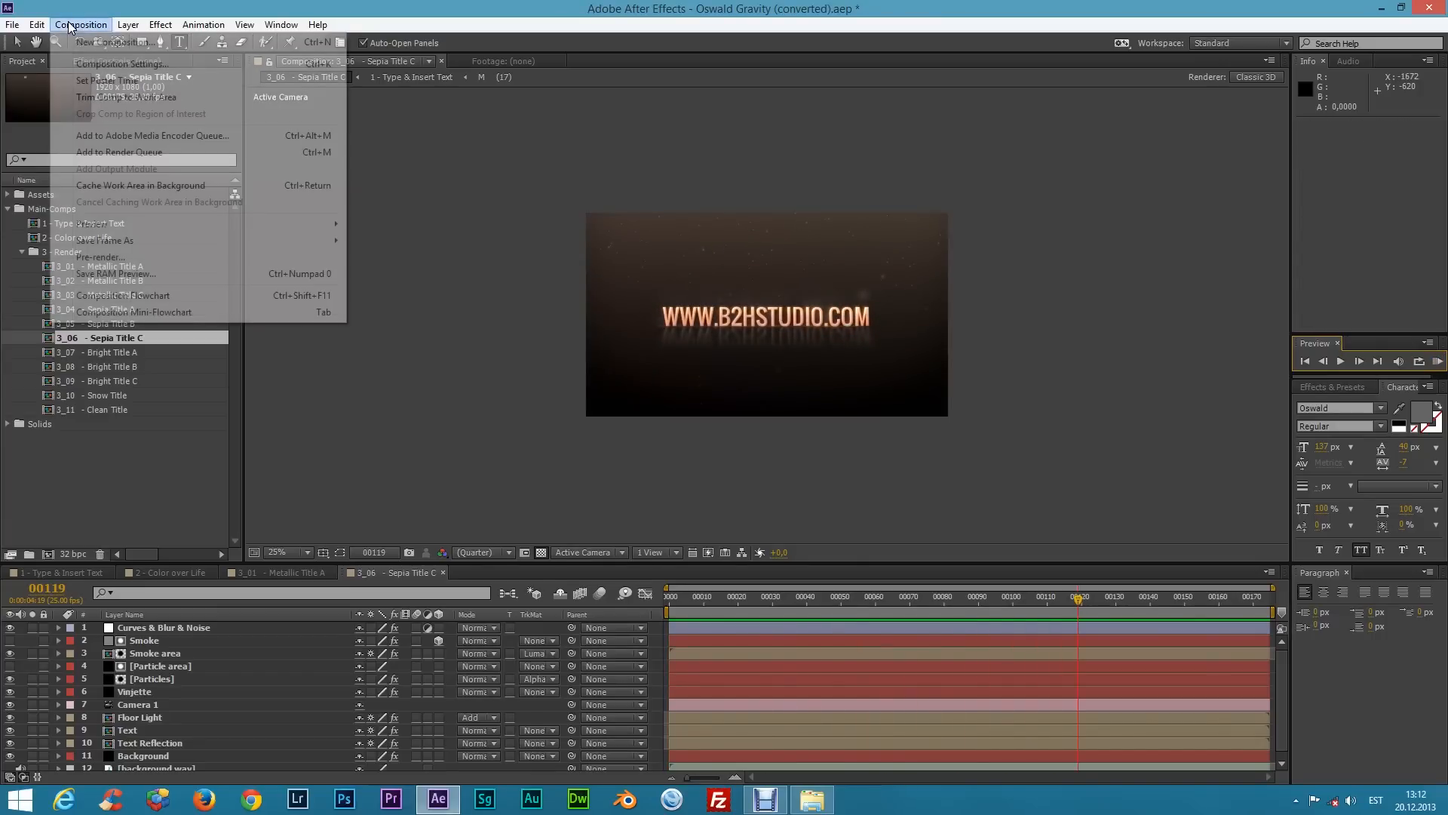
pyautogui.click(117, 154)
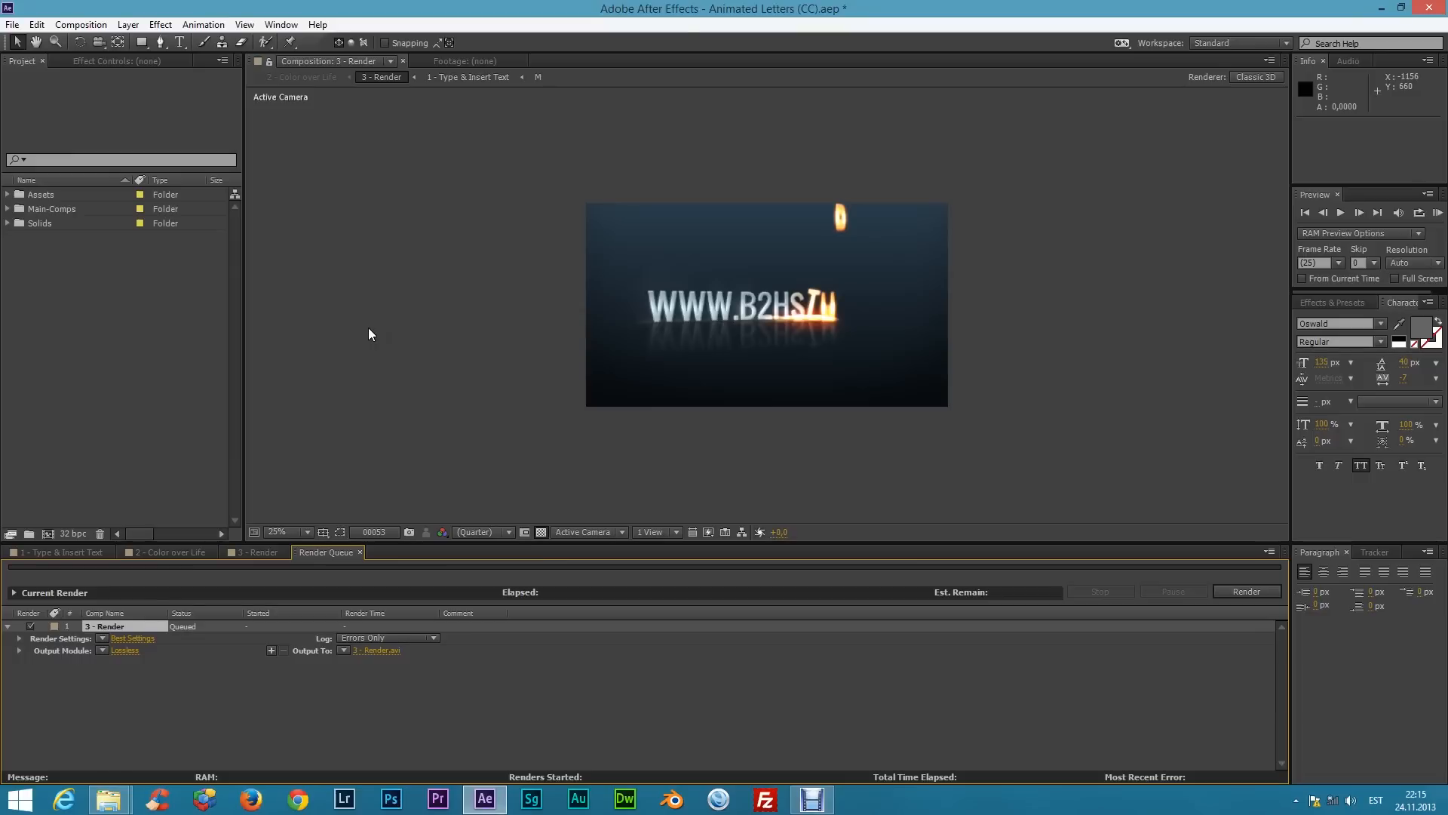
# Close the render queue and unhide the ANIMATED LETTERS text layer in the 1 - Type & Insert Text composition
pyautogui.click(360, 552)
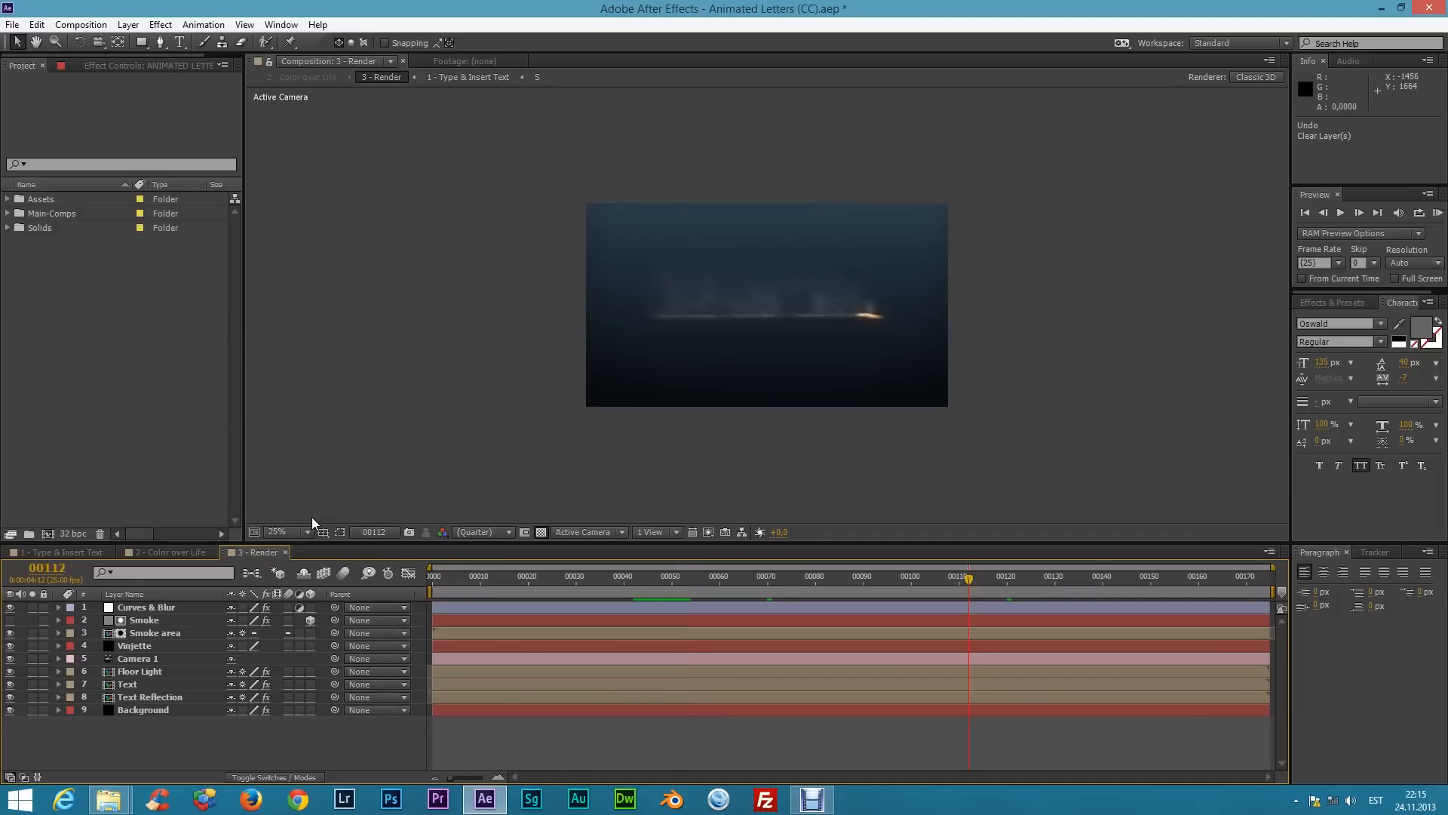
pyautogui.click(59, 552)
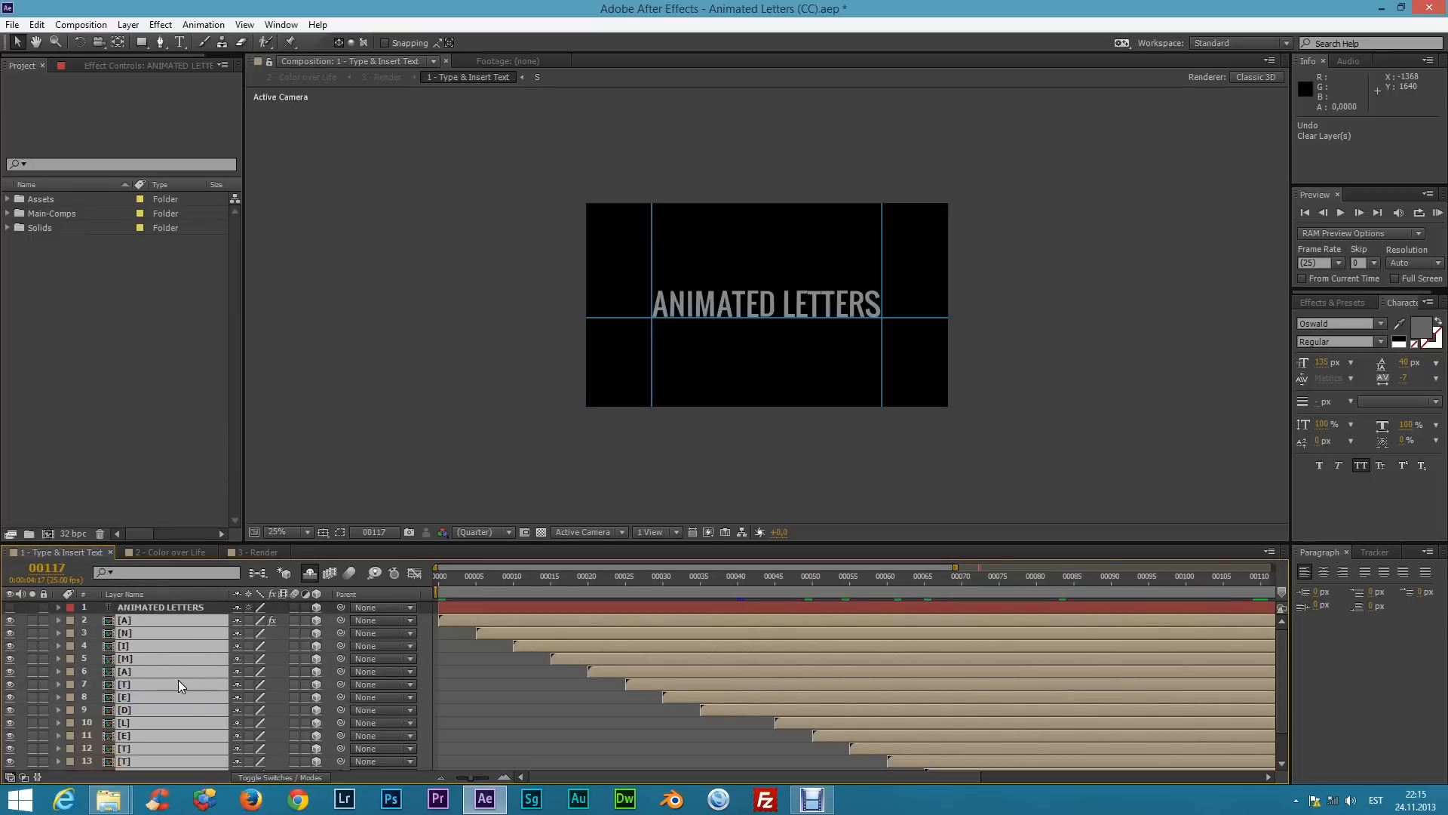
pyautogui.scroll(-2, 178, 696)
pyautogui.scroll(2, 178, 695)
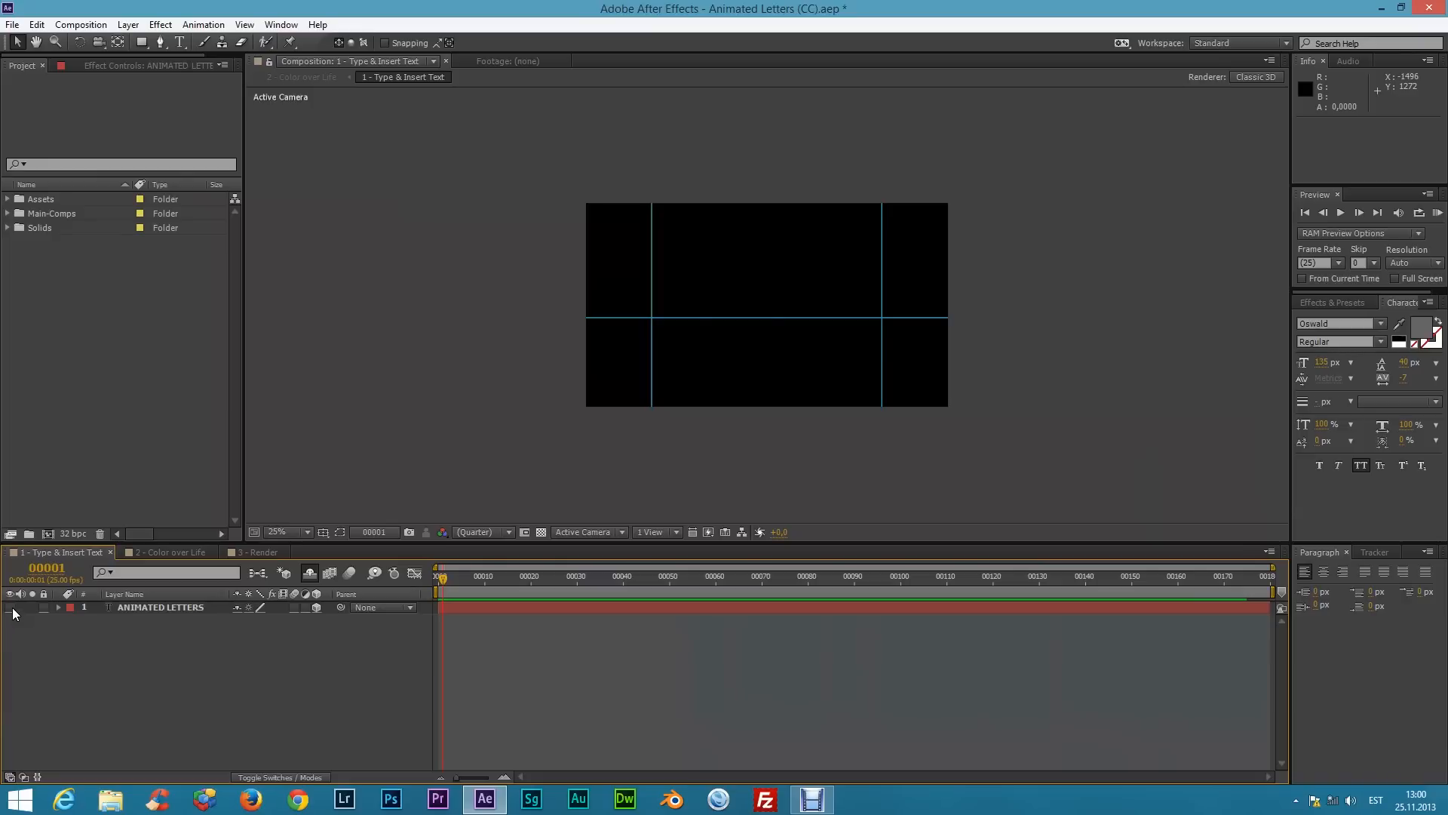
pyautogui.click(11, 608)
# Launch the Animated Letters script from its script file for the ANIMATED LETTERS text
pyautogui.click(12, 26)
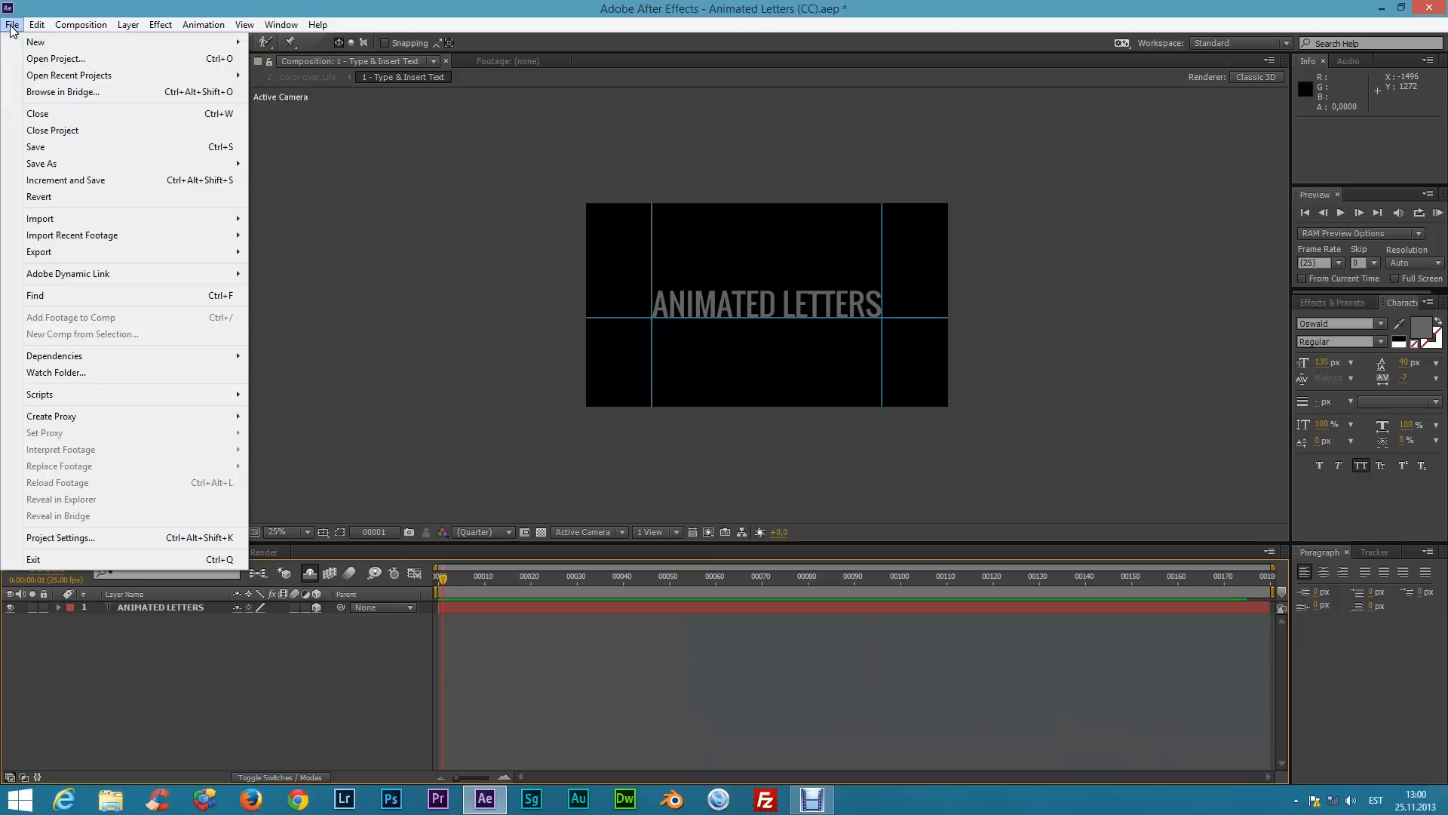
pyautogui.moveTo(196, 395)
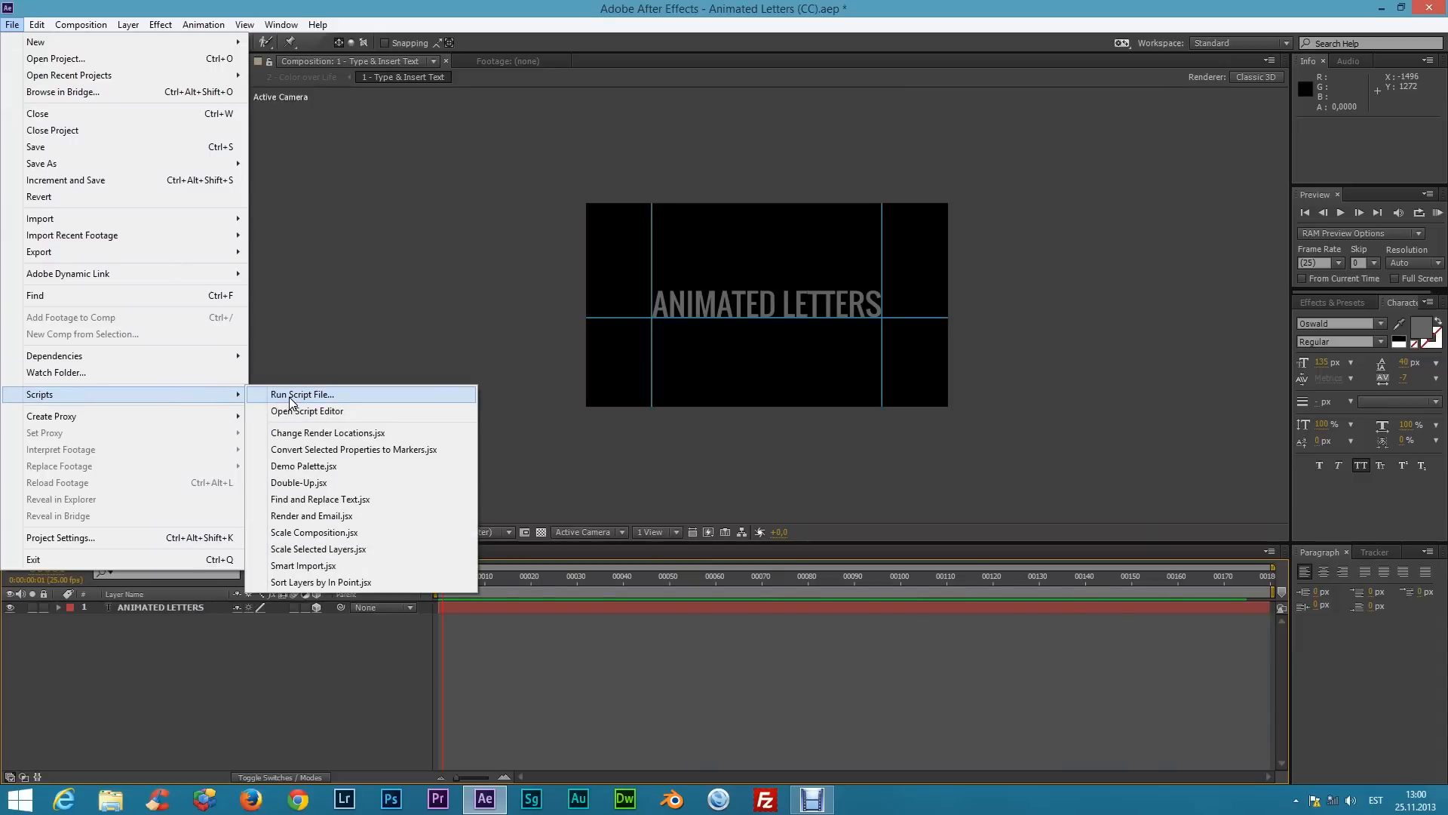
pyautogui.click(289, 396)
pyautogui.doubleClick(195, 141)
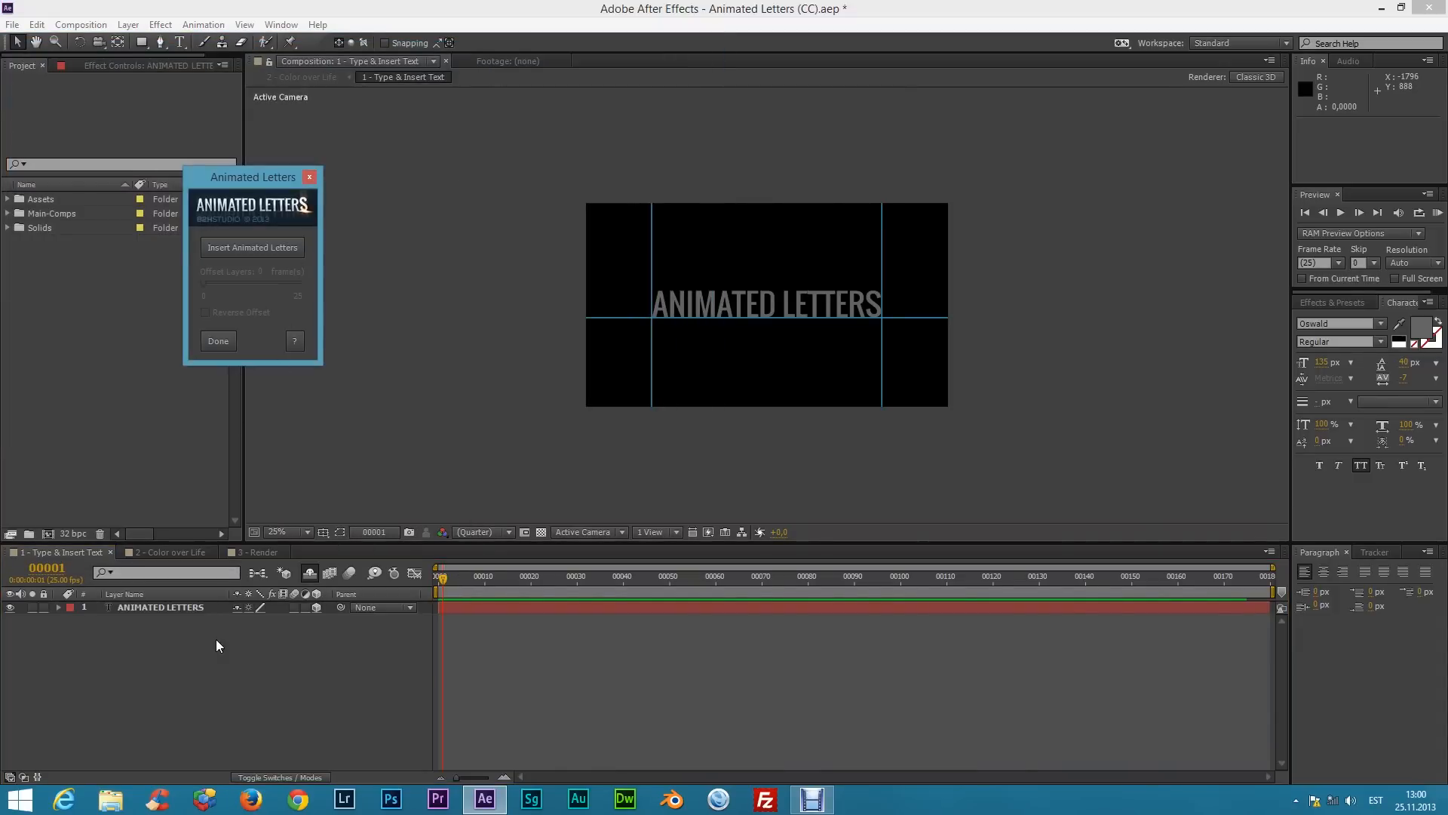
# Insert animated letters for the ANIMATED LETTERS text layer and set the layer offset to 25 frames
pyautogui.click(146, 612)
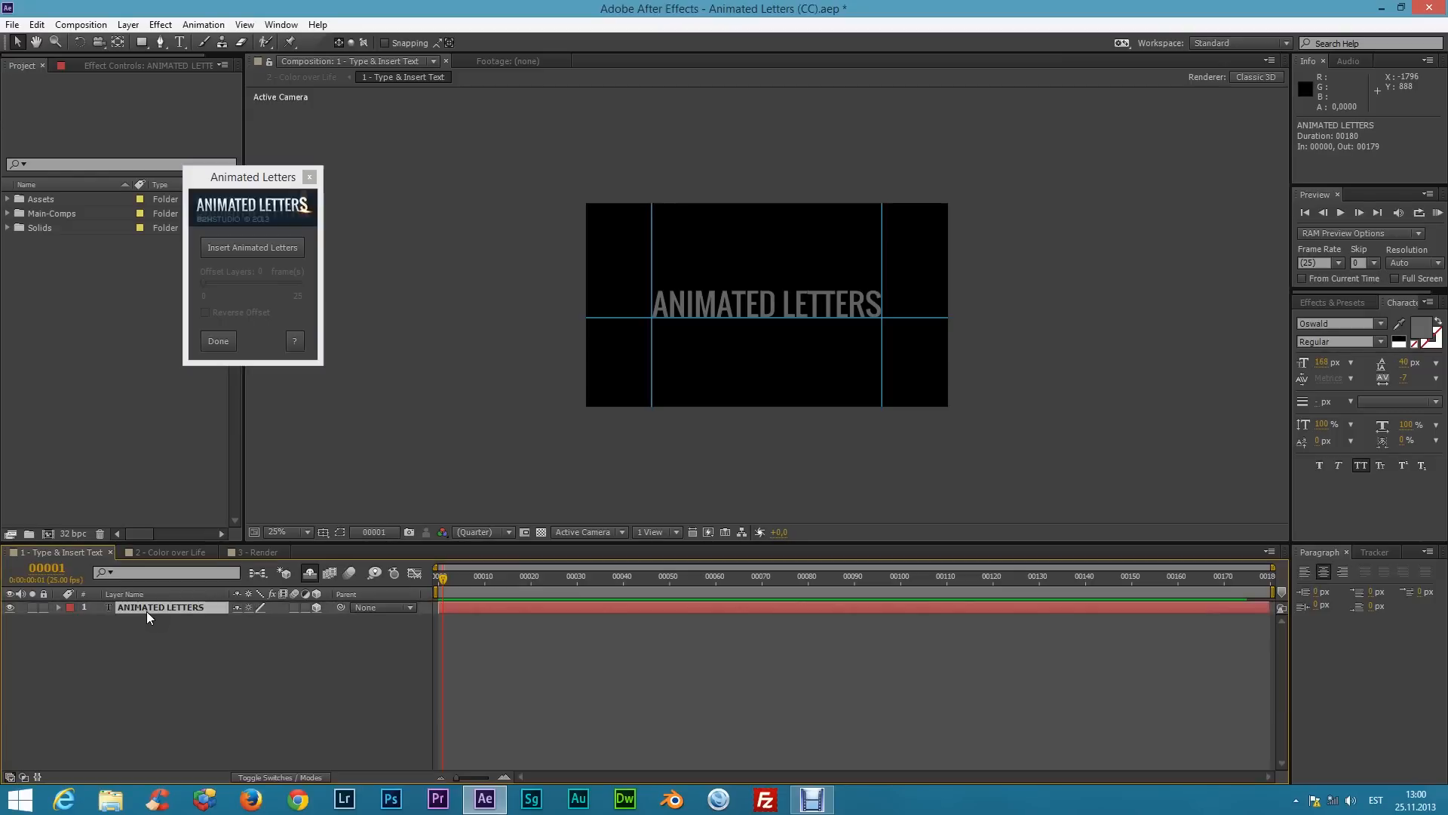
pyautogui.click(241, 251)
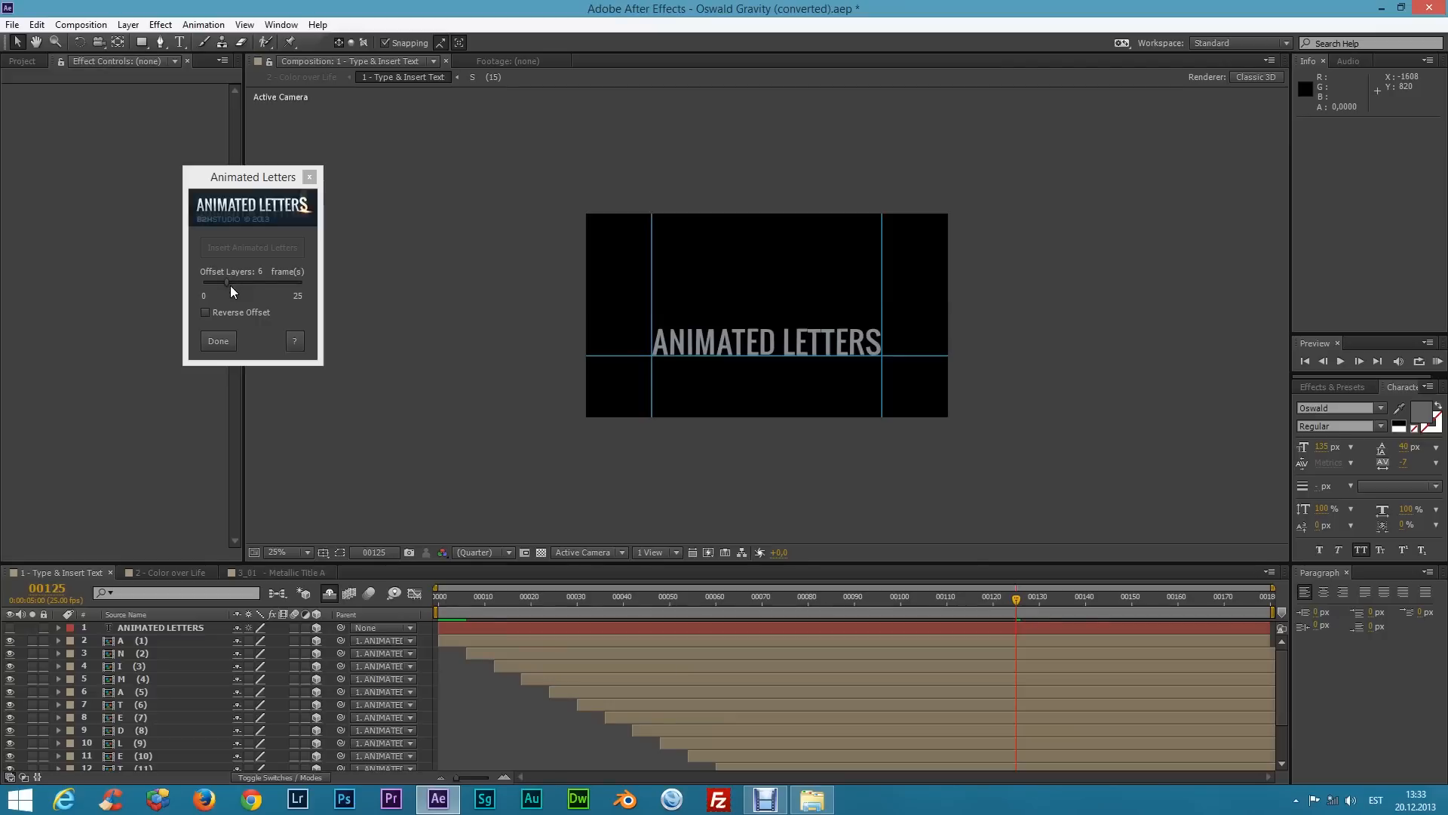
pyautogui.moveTo(226, 286); pyautogui.dragTo(346, 283)
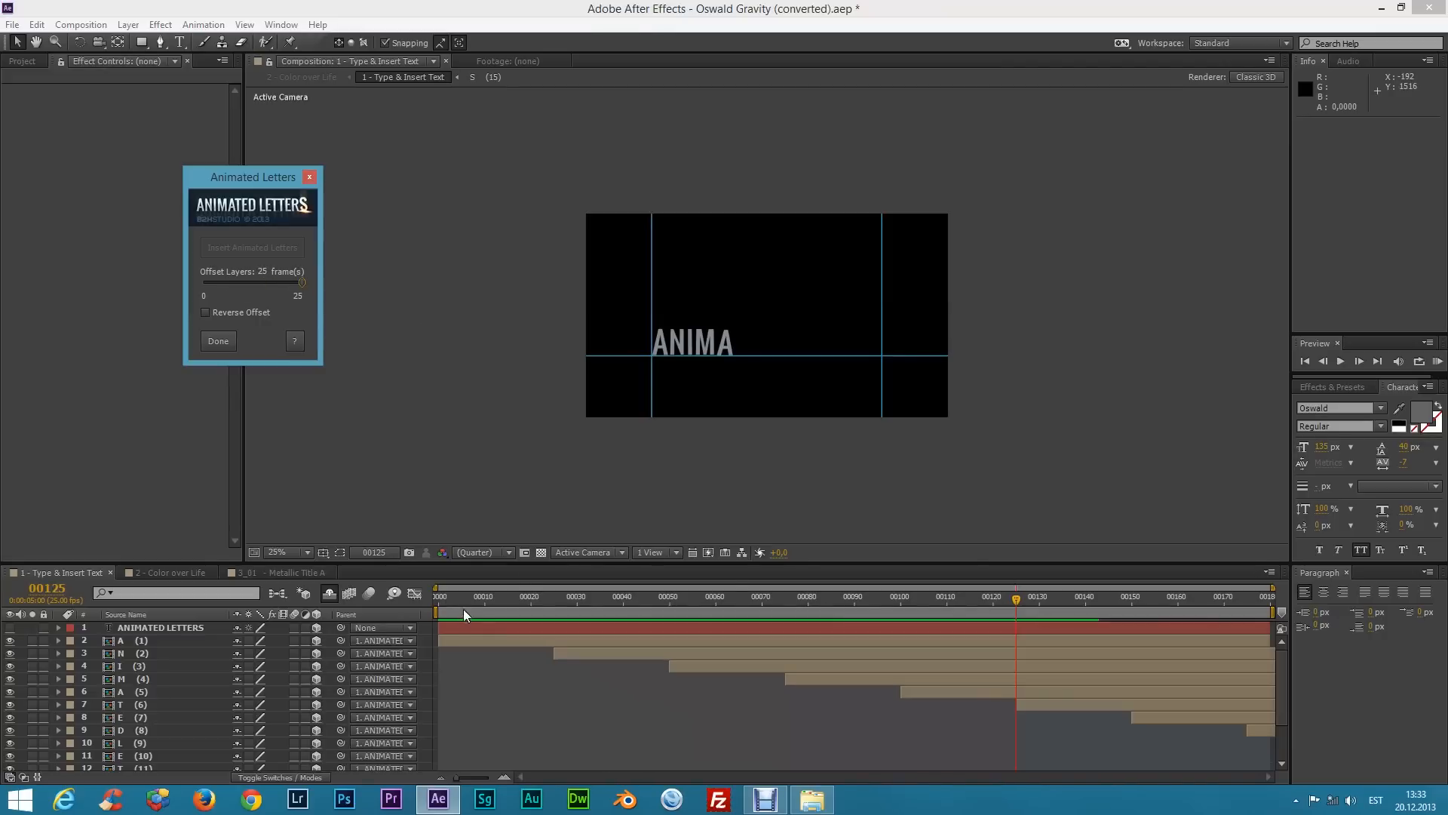
# Play the letter animation from the start of the composition to check the 25-frame offset
pyautogui.moveTo(464, 599); pyautogui.dragTo(406, 610)
pyautogui.press('space')
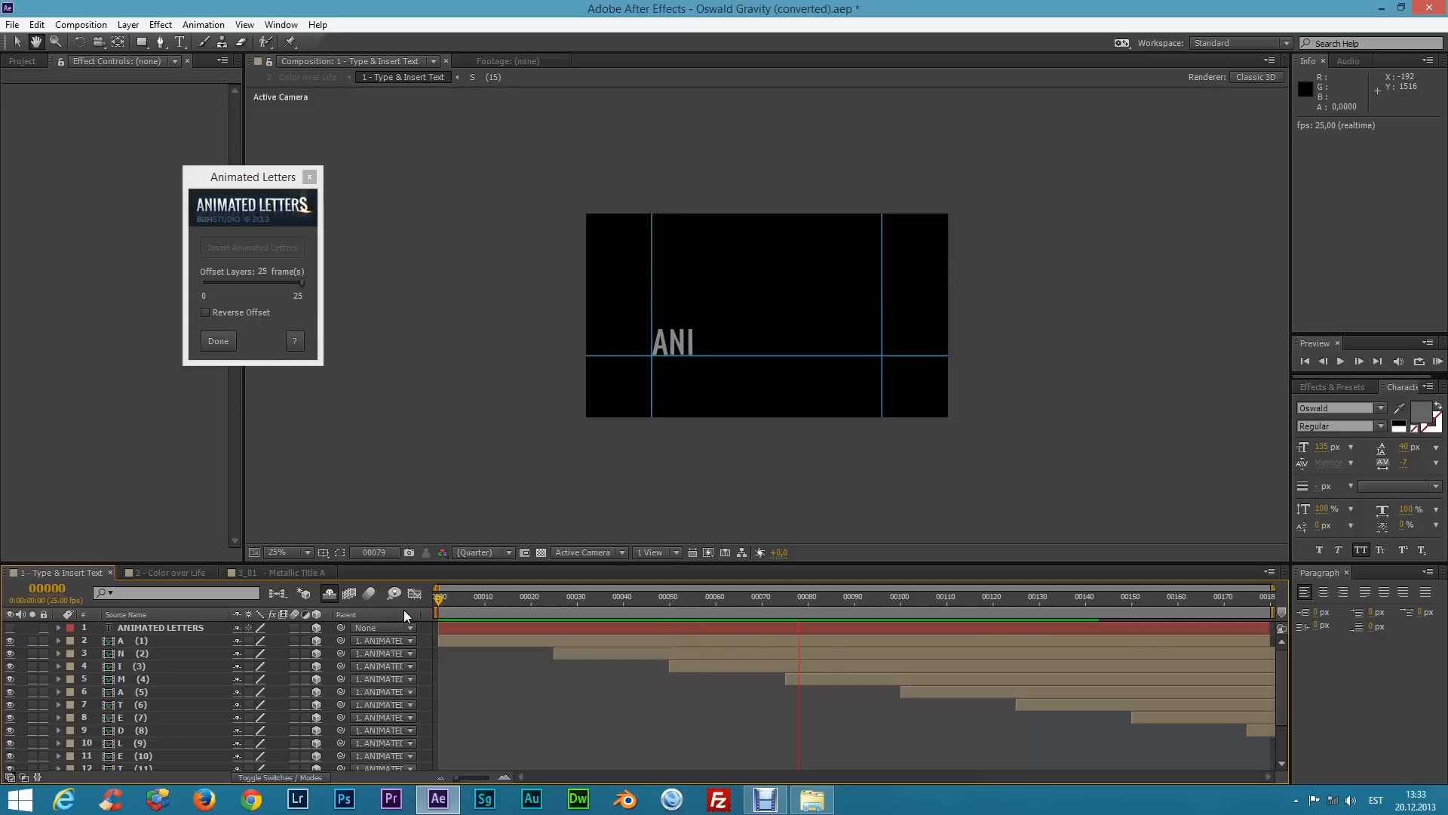
pyautogui.press('space')
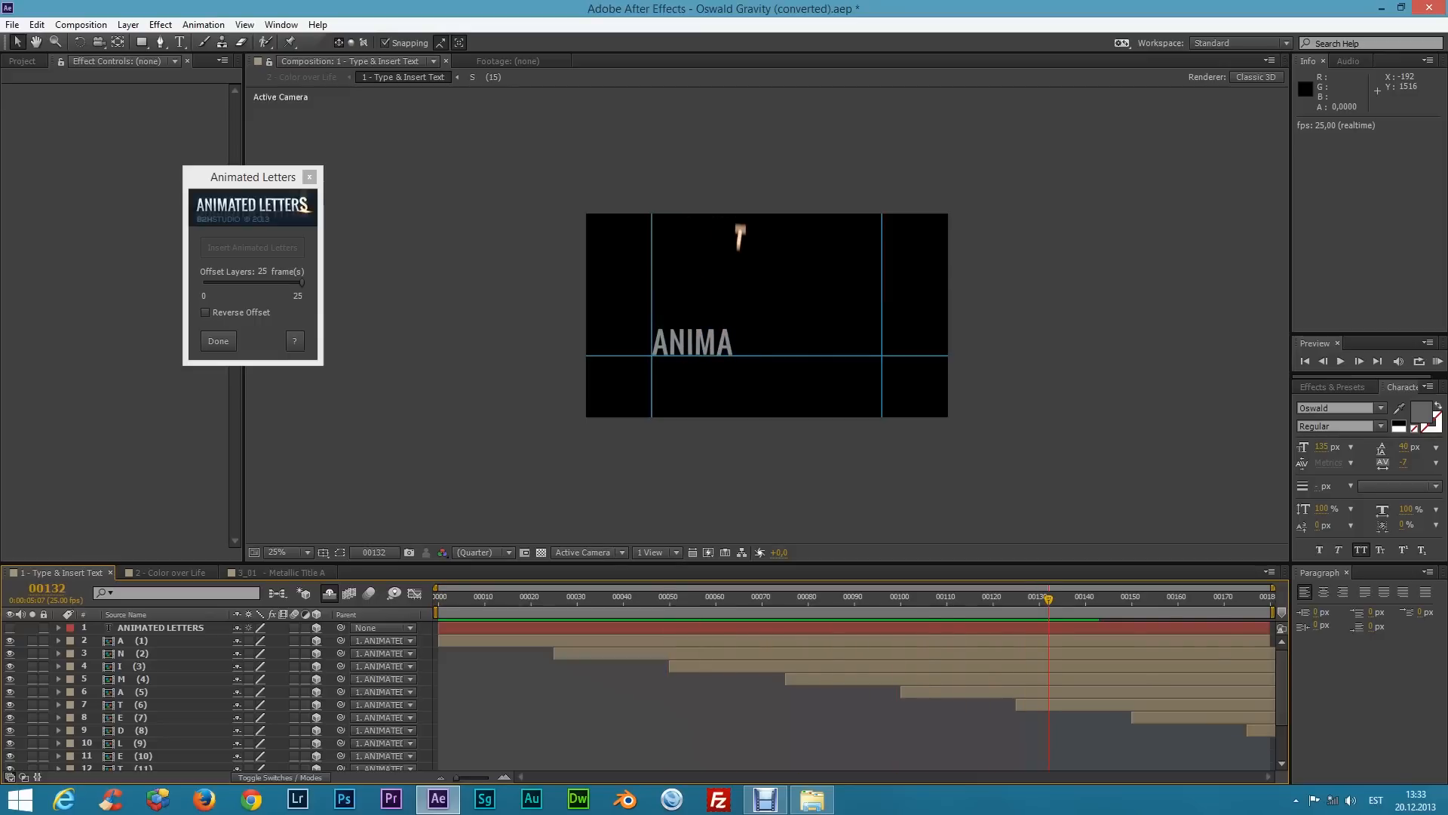
# Try a layer offset of 2 frames for the animated letters and play the animation from the start
pyautogui.moveTo(302, 286); pyautogui.dragTo(210, 297)
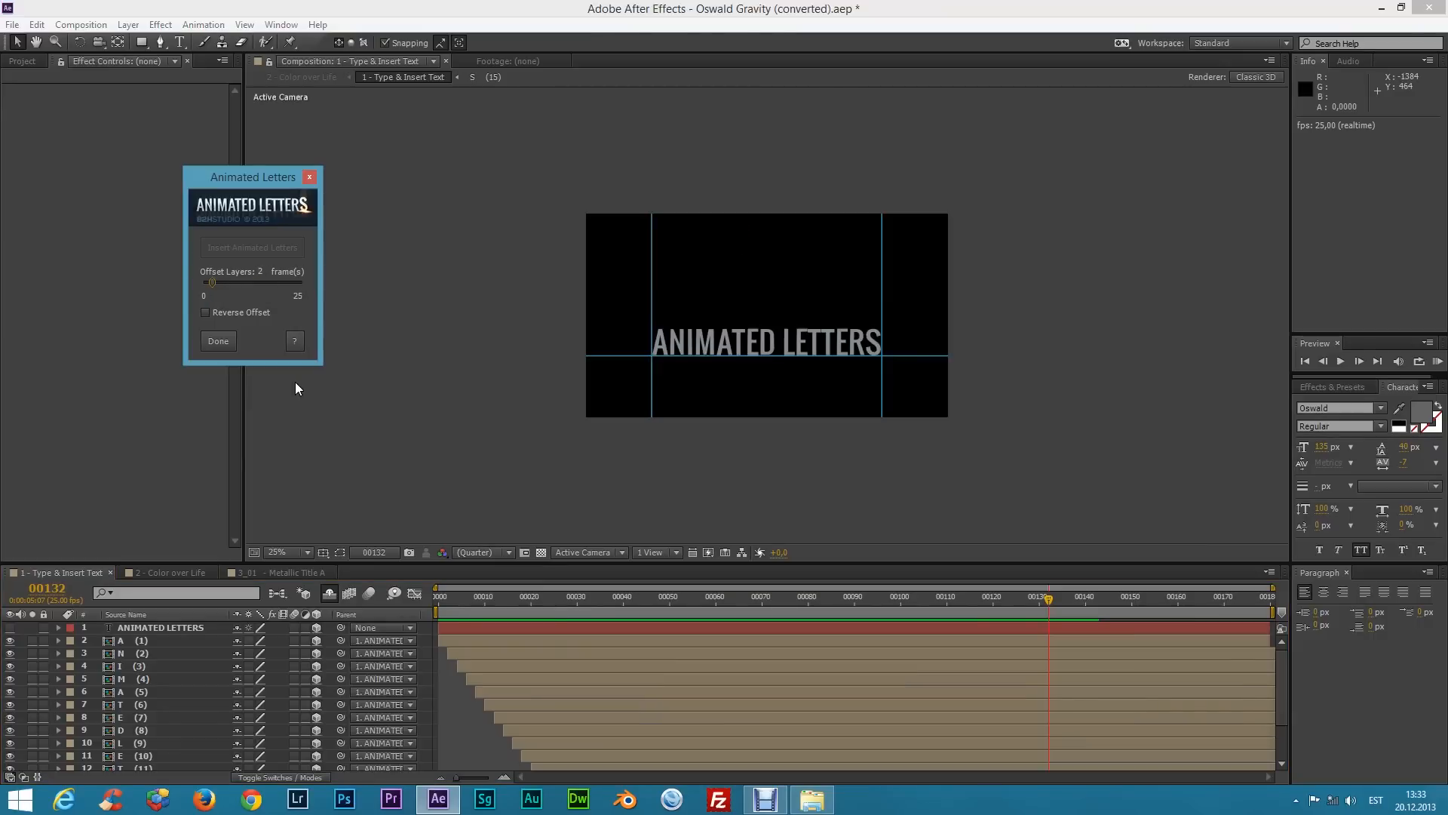
pyautogui.moveTo(491, 600); pyautogui.dragTo(338, 560)
pyautogui.press('space')
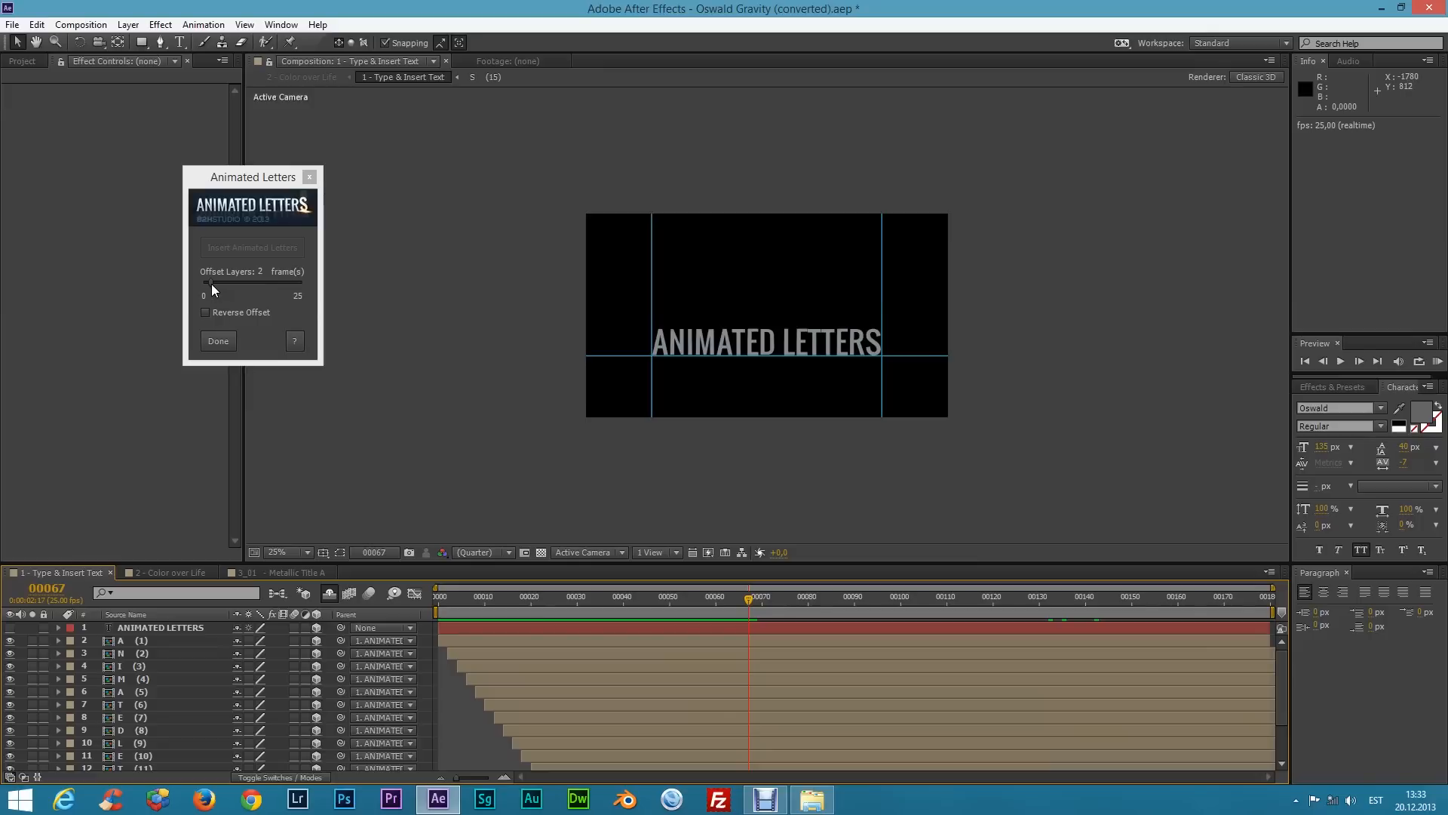
# Try a layer offset of 0 frames and play the letter animation from the start
pyautogui.moveTo(211, 284); pyautogui.dragTo(163, 291)
pyautogui.click(443, 600)
pyautogui.press('space')
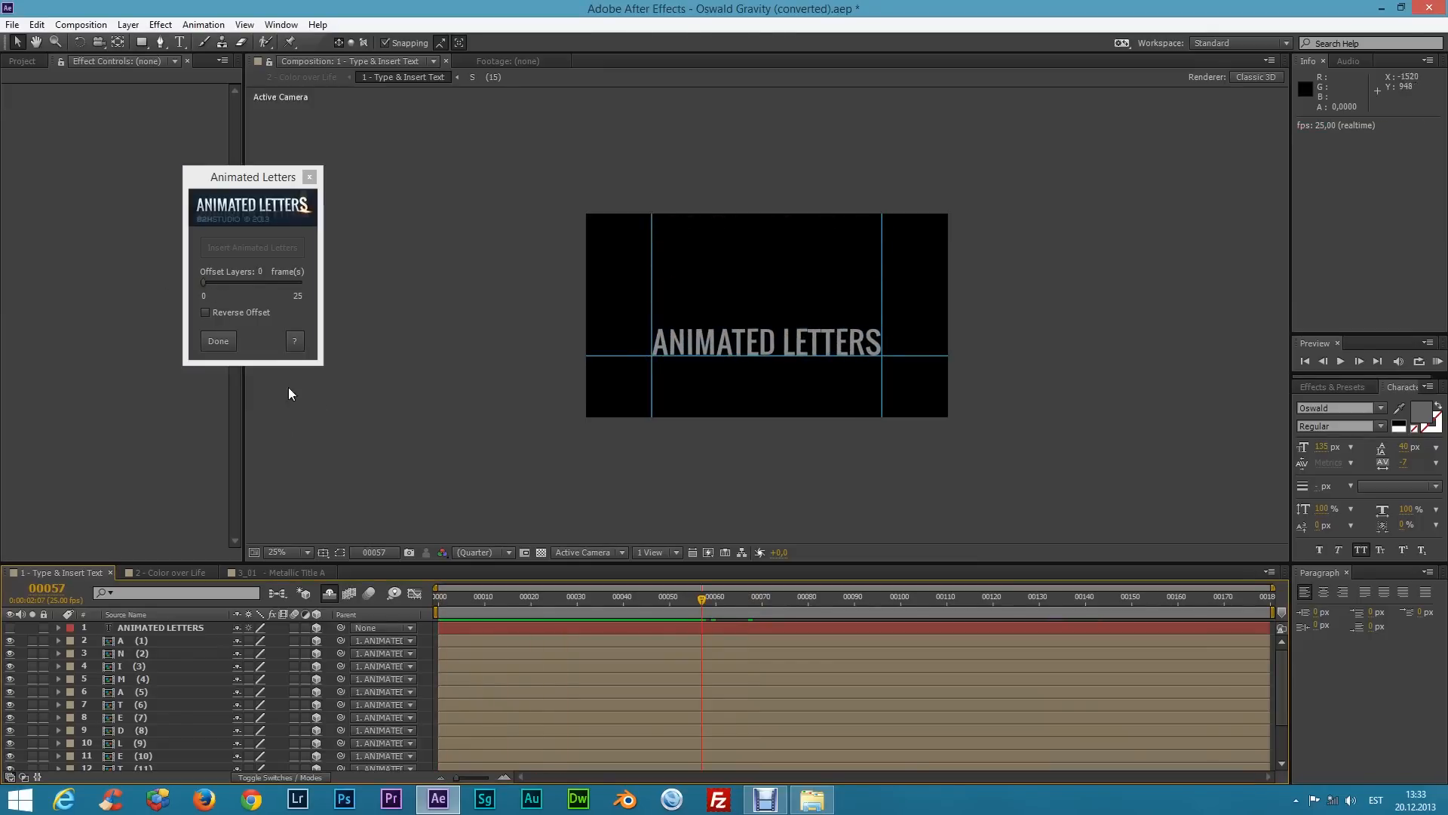
# Try a reversed letter offset of 8 frames and play the animation from the start
pyautogui.click(206, 312)
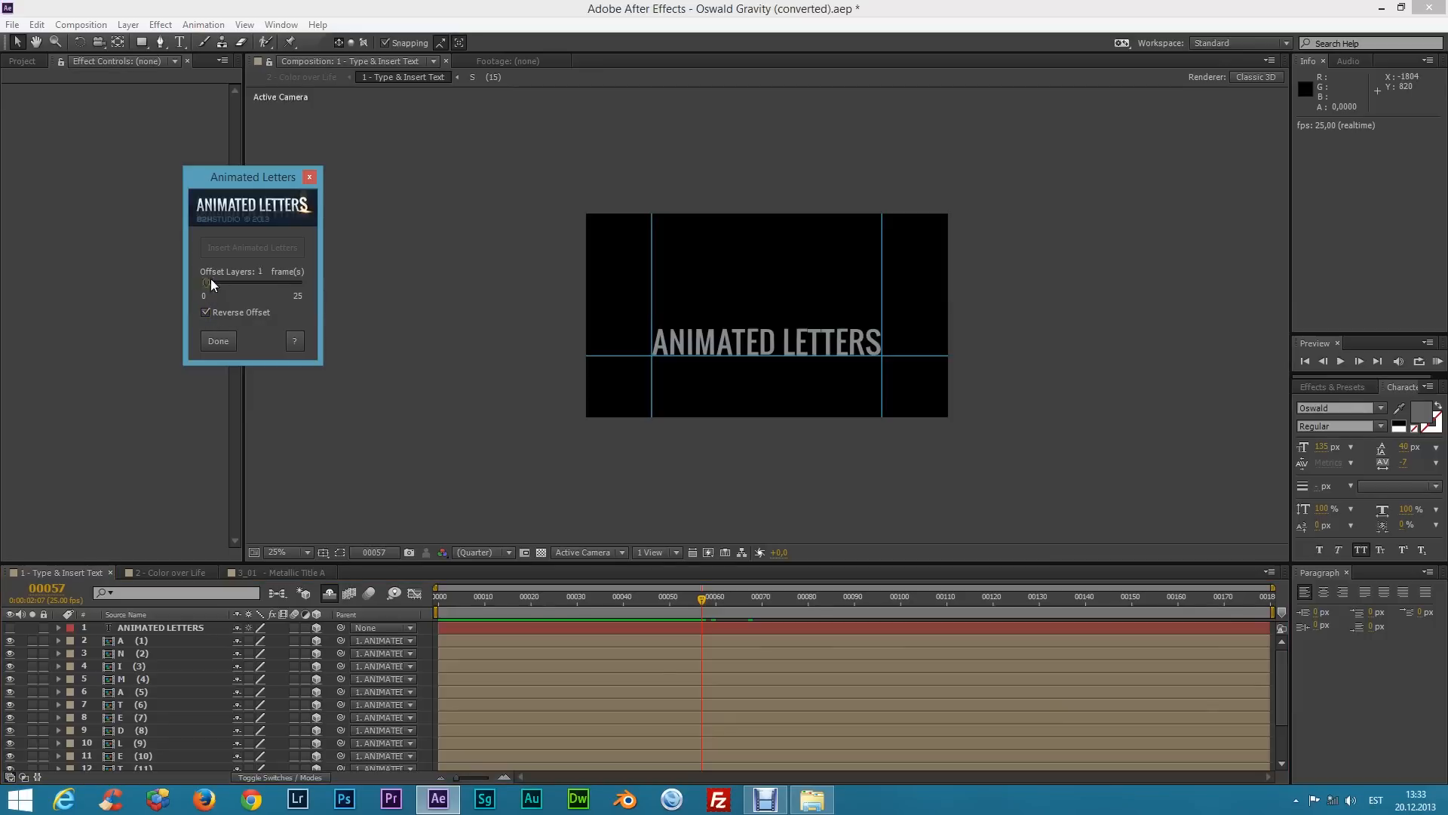
pyautogui.moveTo(210, 283); pyautogui.dragTo(235, 283)
pyautogui.moveTo(497, 596); pyautogui.dragTo(316, 632)
pyautogui.press('space')
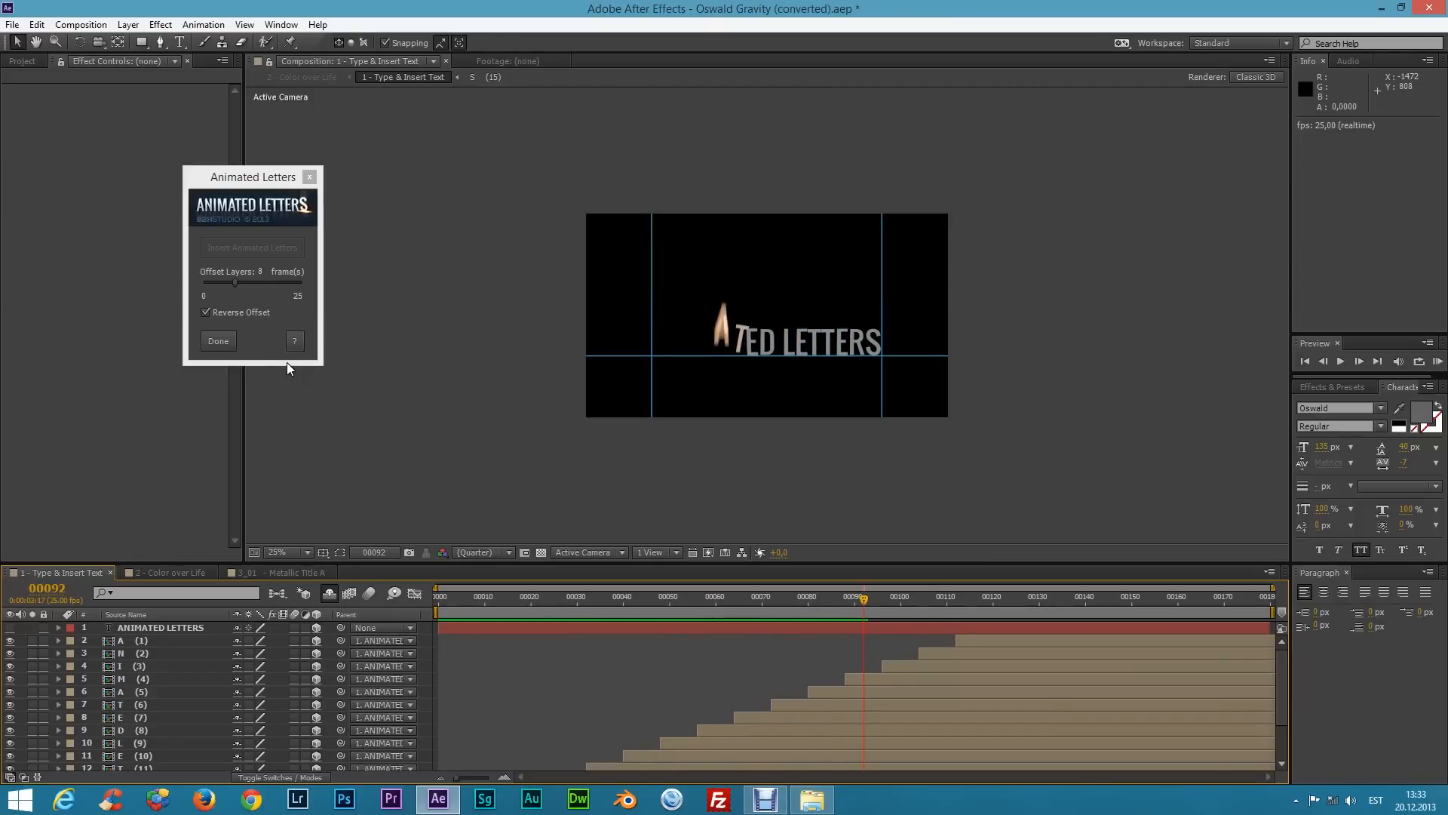
# Turn off the reverse offset, set the layer offset to 5 frames and finish the Animated Letters script
pyautogui.click(205, 314)
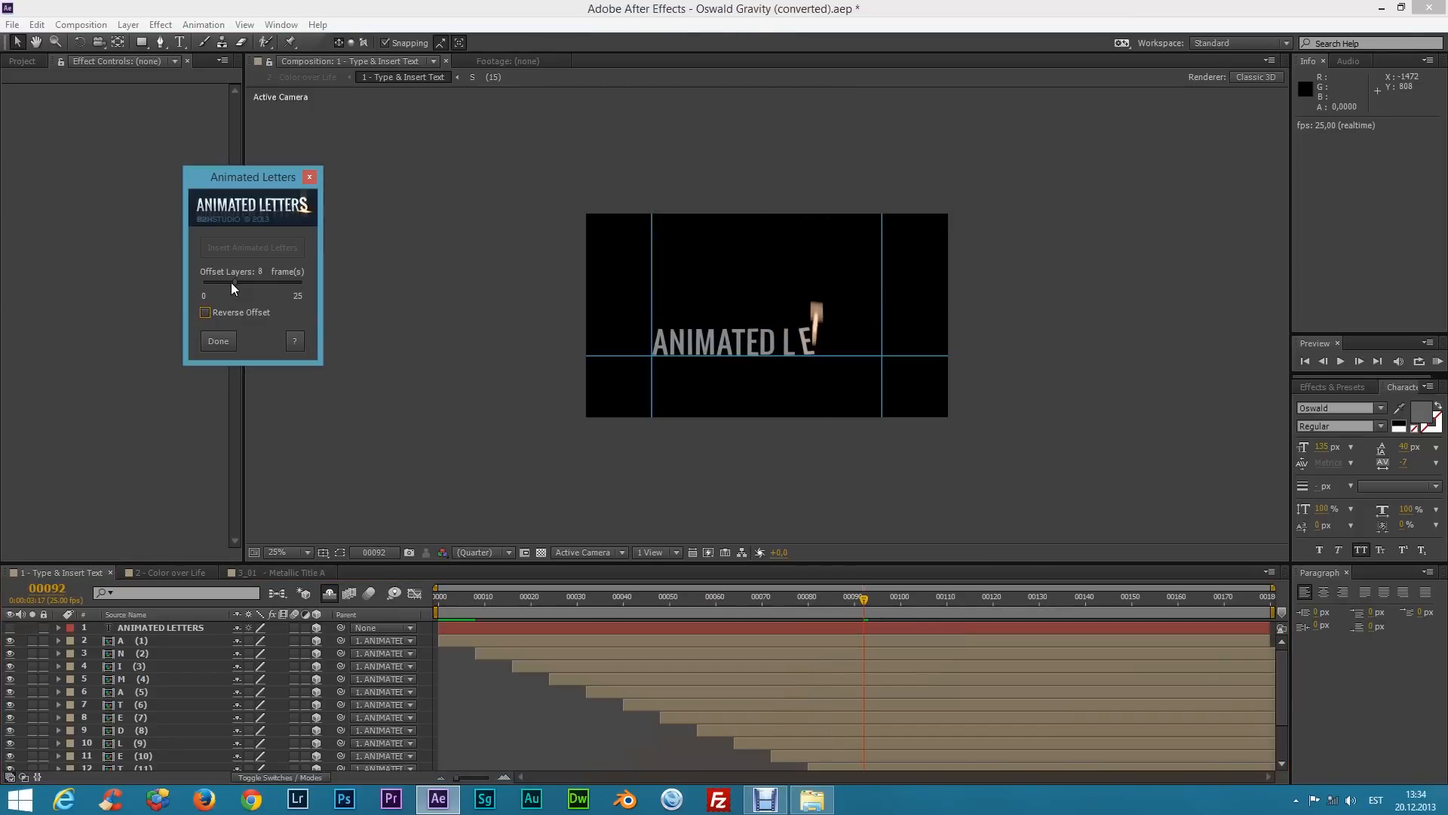
pyautogui.moveTo(222, 289); pyautogui.dragTo(222, 289)
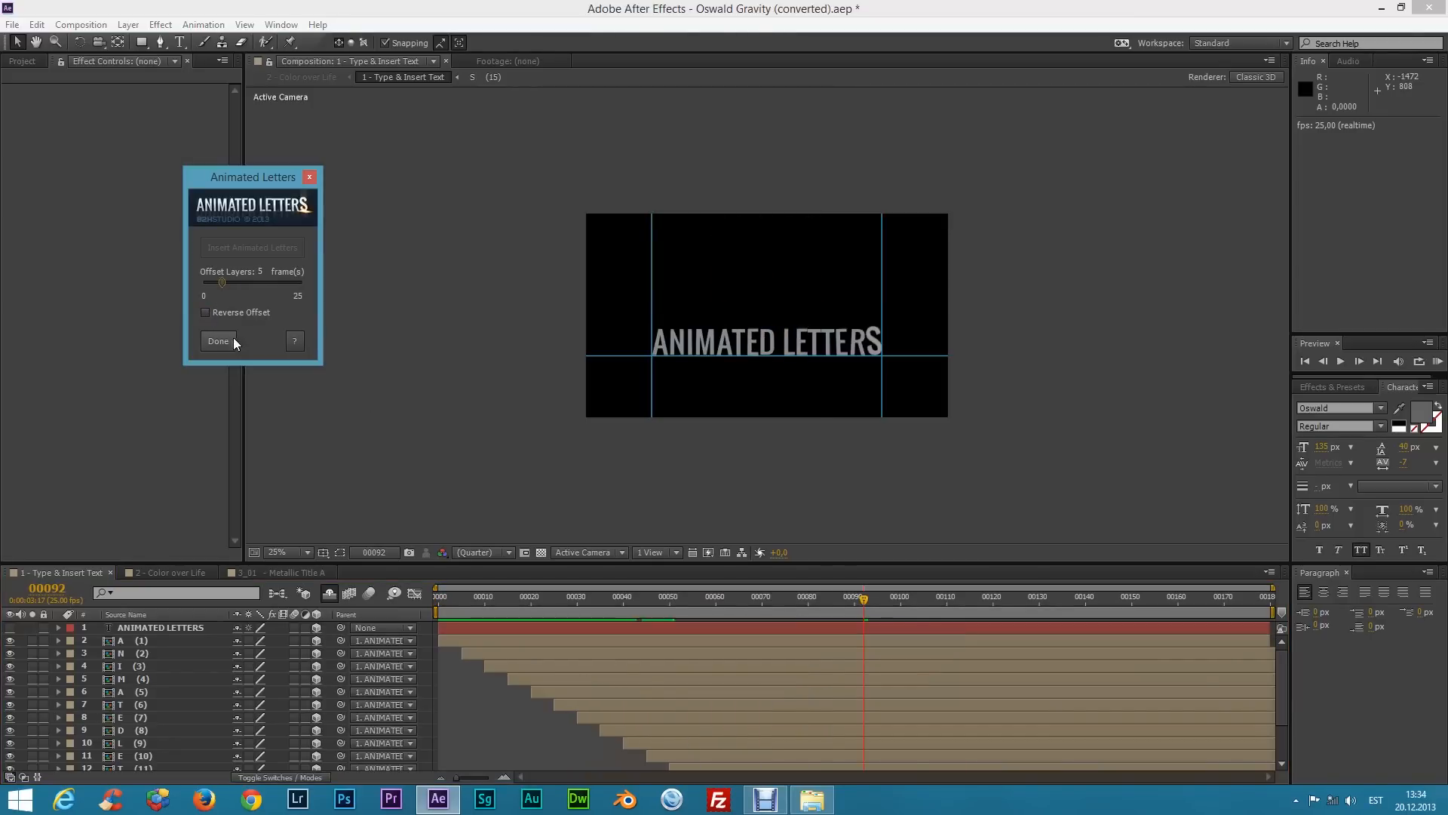
pyautogui.click(224, 343)
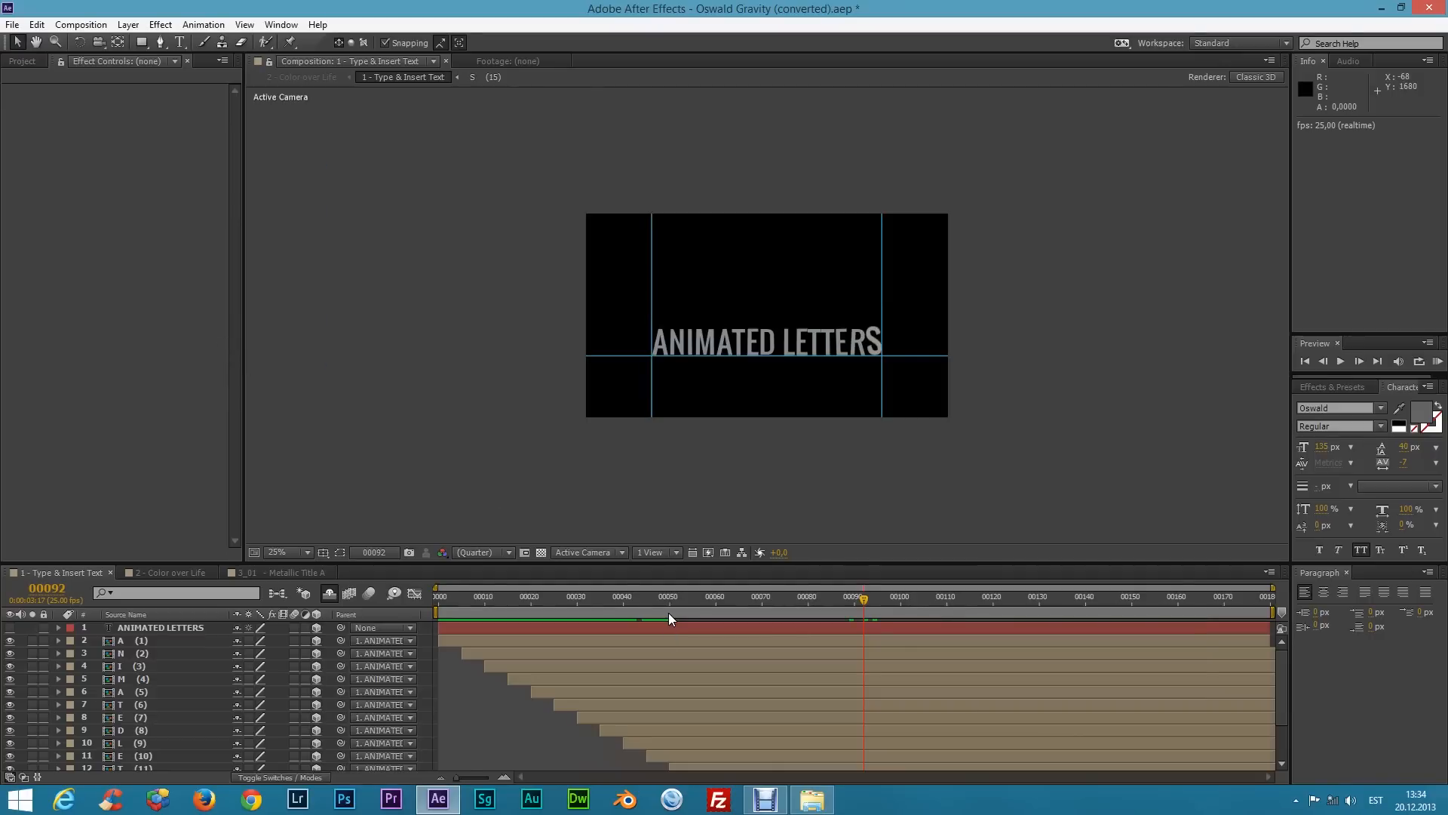
# Shift the letter layers L (9) through S (15) together to start at frame 50, and preview the delayed second word
pyautogui.scroll(-2, 181, 737)
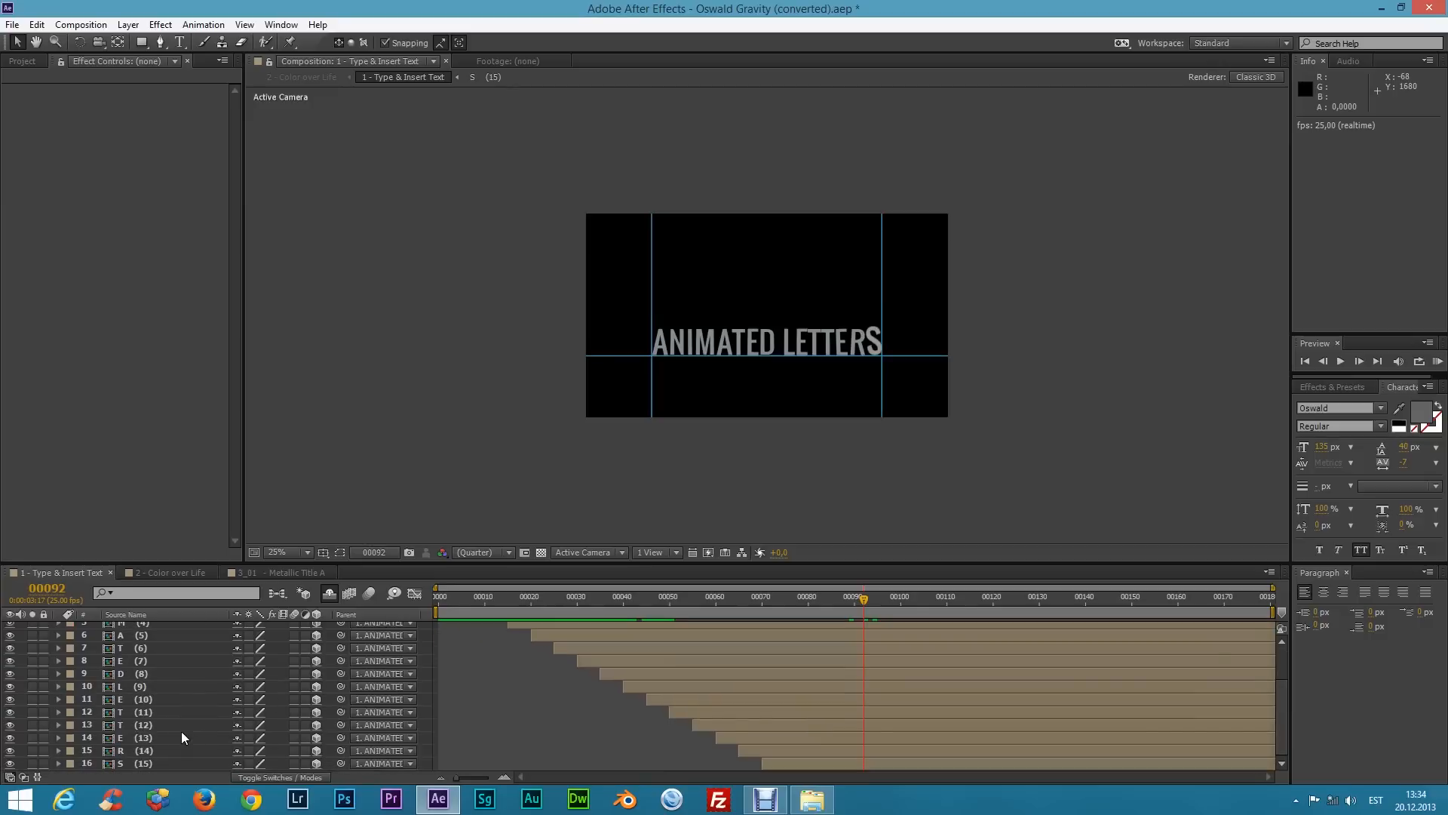
pyautogui.click(120, 686)
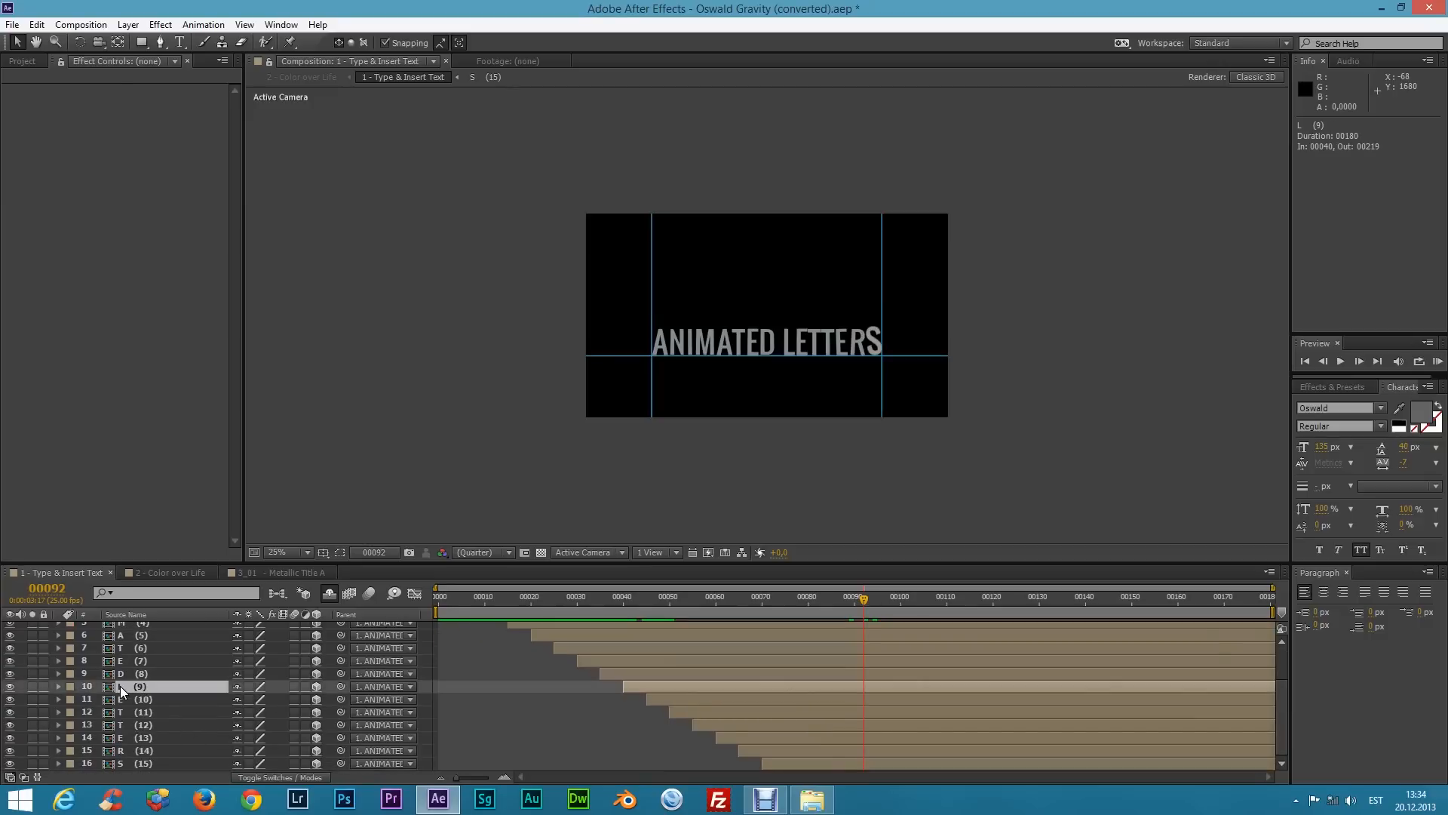
pyautogui.keyDown('shift'); pyautogui.click(117, 762); pyautogui.keyUp('shift')
pyautogui.moveTo(662, 599)
pyautogui.mouseDown()
pyautogui.moveTo(622, 618)
pyautogui.moveTo(671, 618)
pyautogui.mouseUp()
pyautogui.moveTo(685, 686); pyautogui.dragTo(734, 682)
pyautogui.moveTo(670, 599); pyautogui.dragTo(489, 584)
pyautogui.press('space')
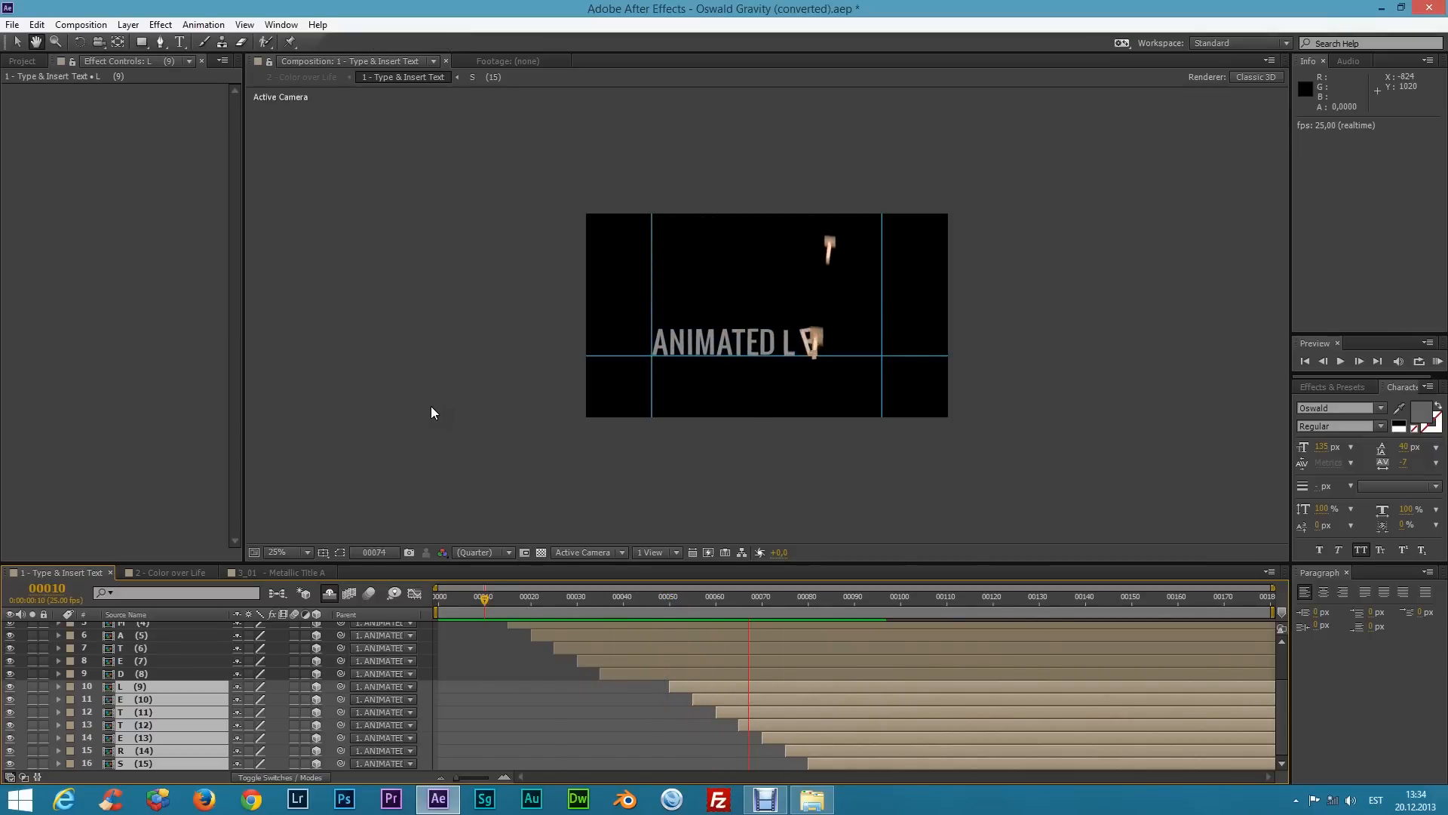
# Shift only the last letter layer, S (15), to start at frame 90
pyautogui.click(726, 663)
pyautogui.moveTo(807, 596); pyautogui.dragTo(855, 605)
pyautogui.moveTo(826, 762); pyautogui.dragTo(863, 762)
# Preview the retimed letters from RAM and scrub through the 3_01 - Metallic Title A composition
pyautogui.press('KP_0')
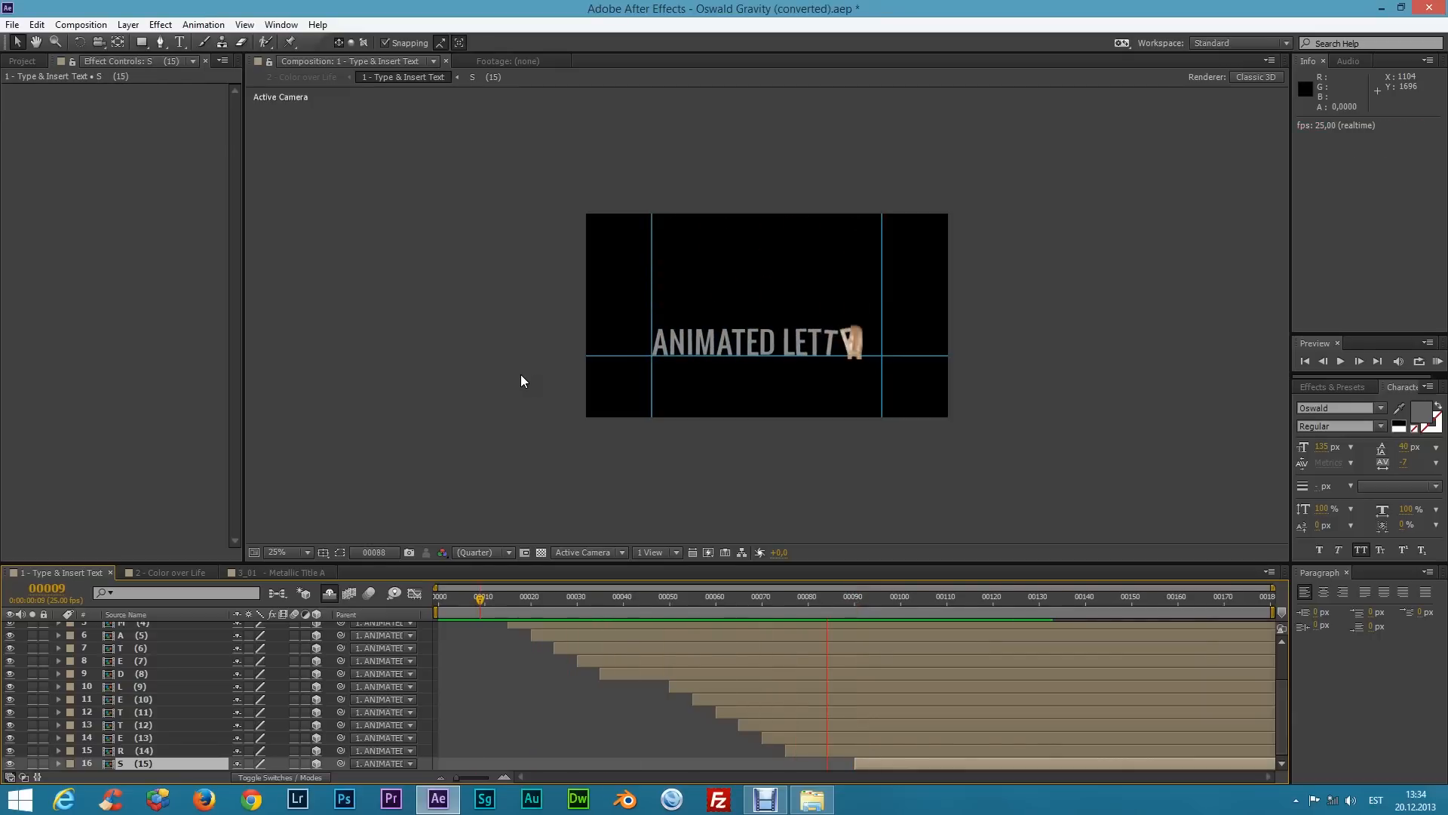
pyautogui.click(303, 573)
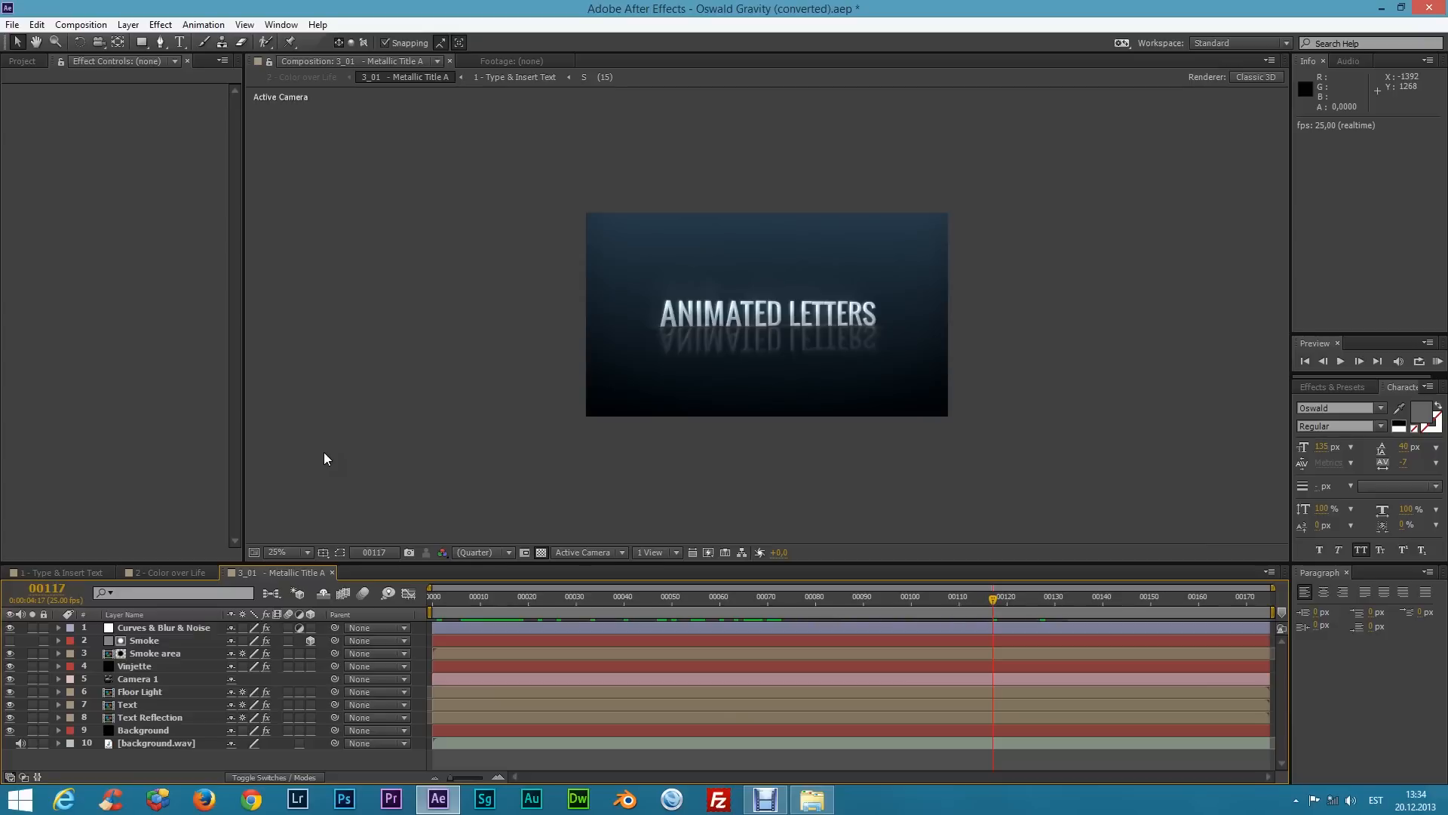
pyautogui.moveTo(468, 605); pyautogui.dragTo(640, 596)
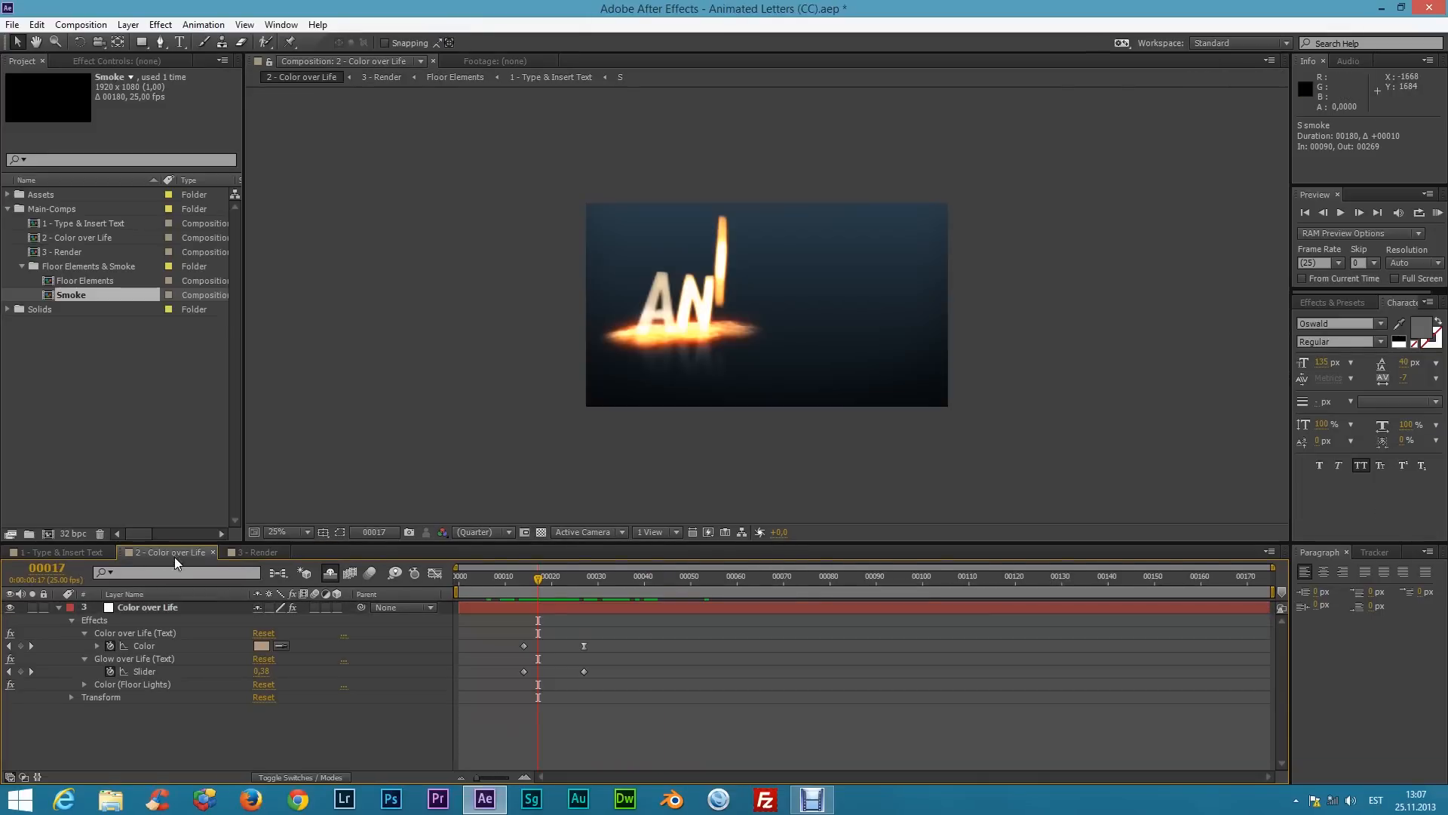
# Show the effect controls of the Color over Life layer, check its second keyframe and return to the first at frame 14
pyautogui.press('j')
pyautogui.click(143, 606)
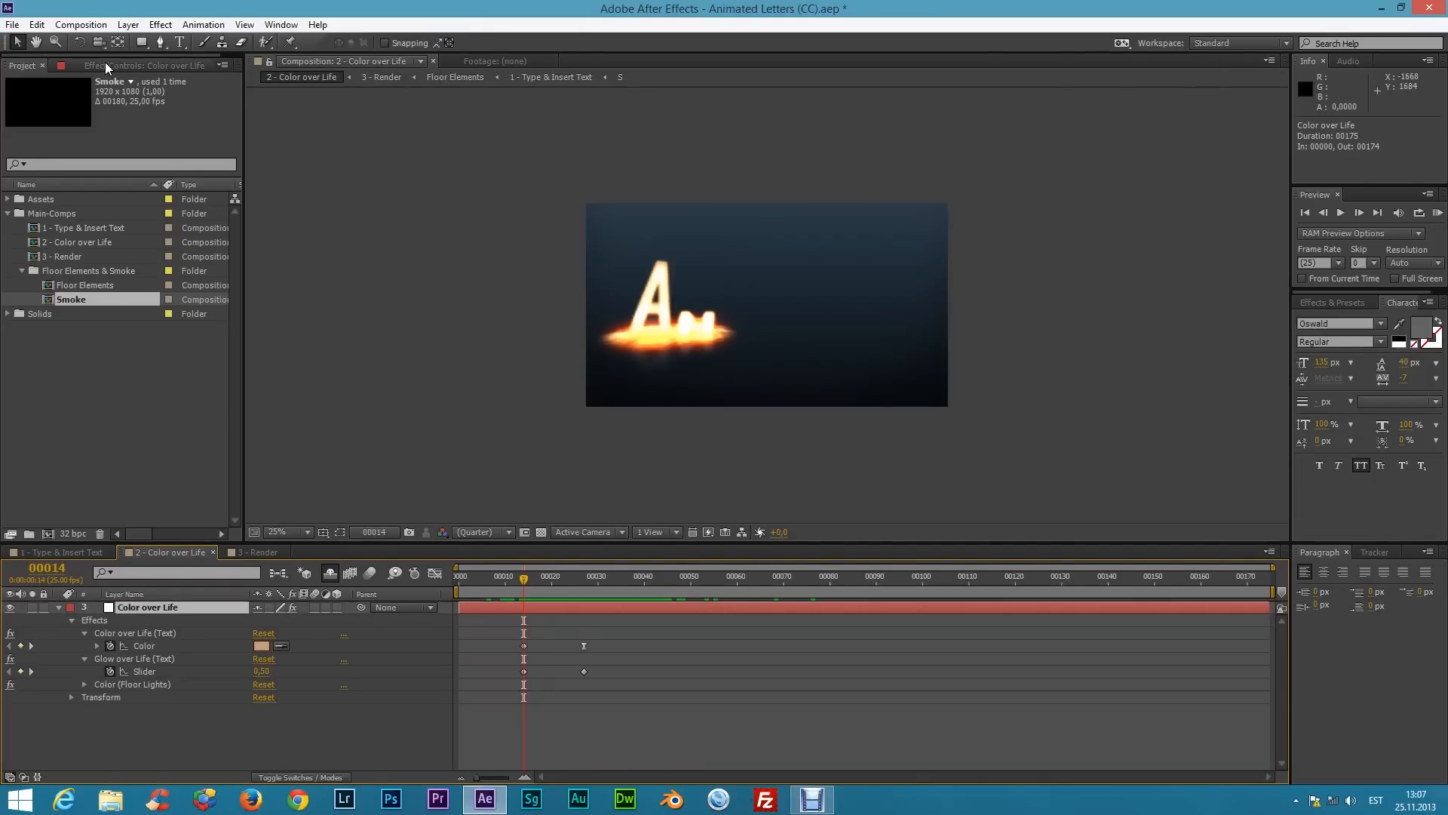
pyautogui.click(106, 63)
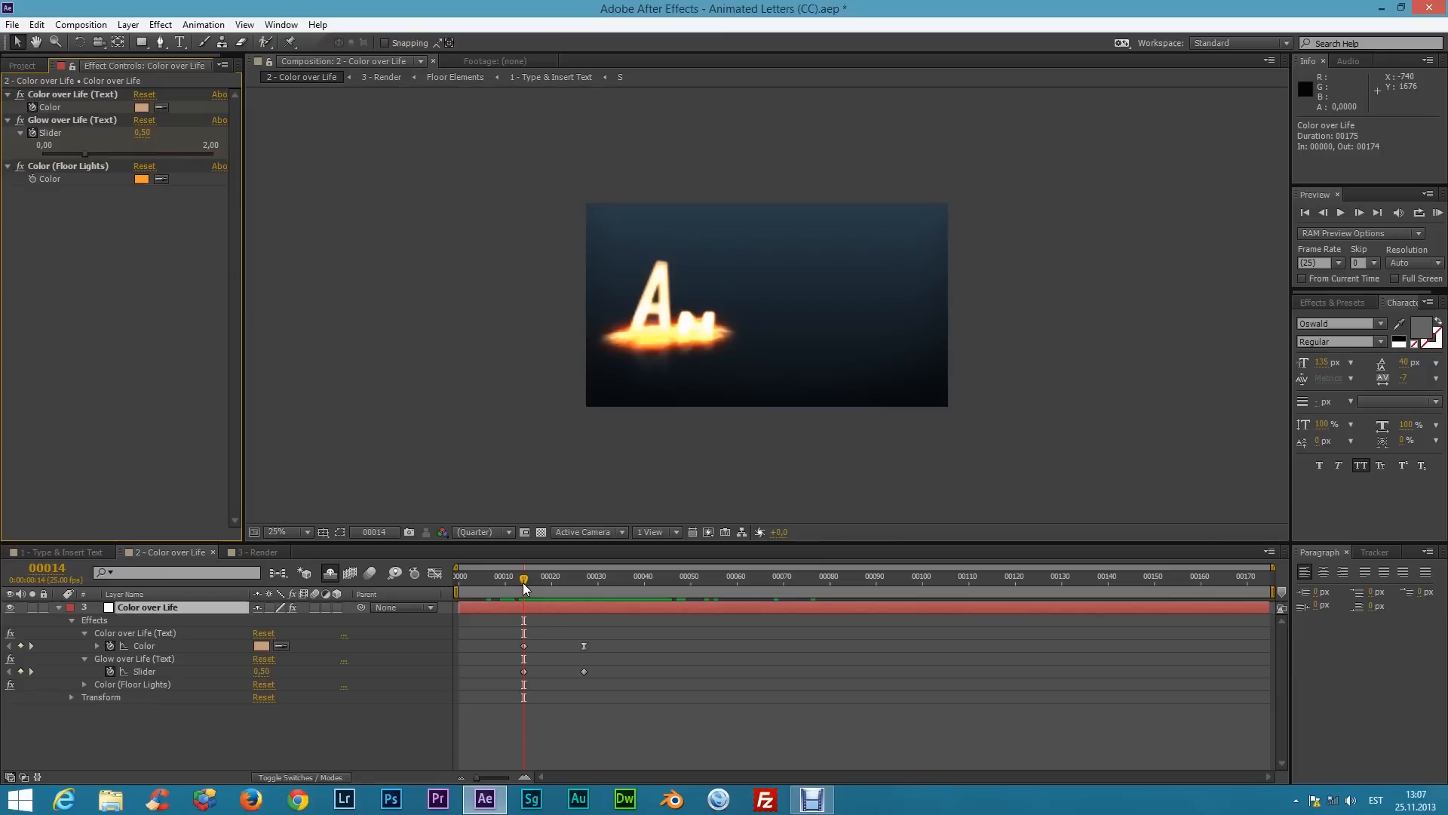
pyautogui.click(30, 645)
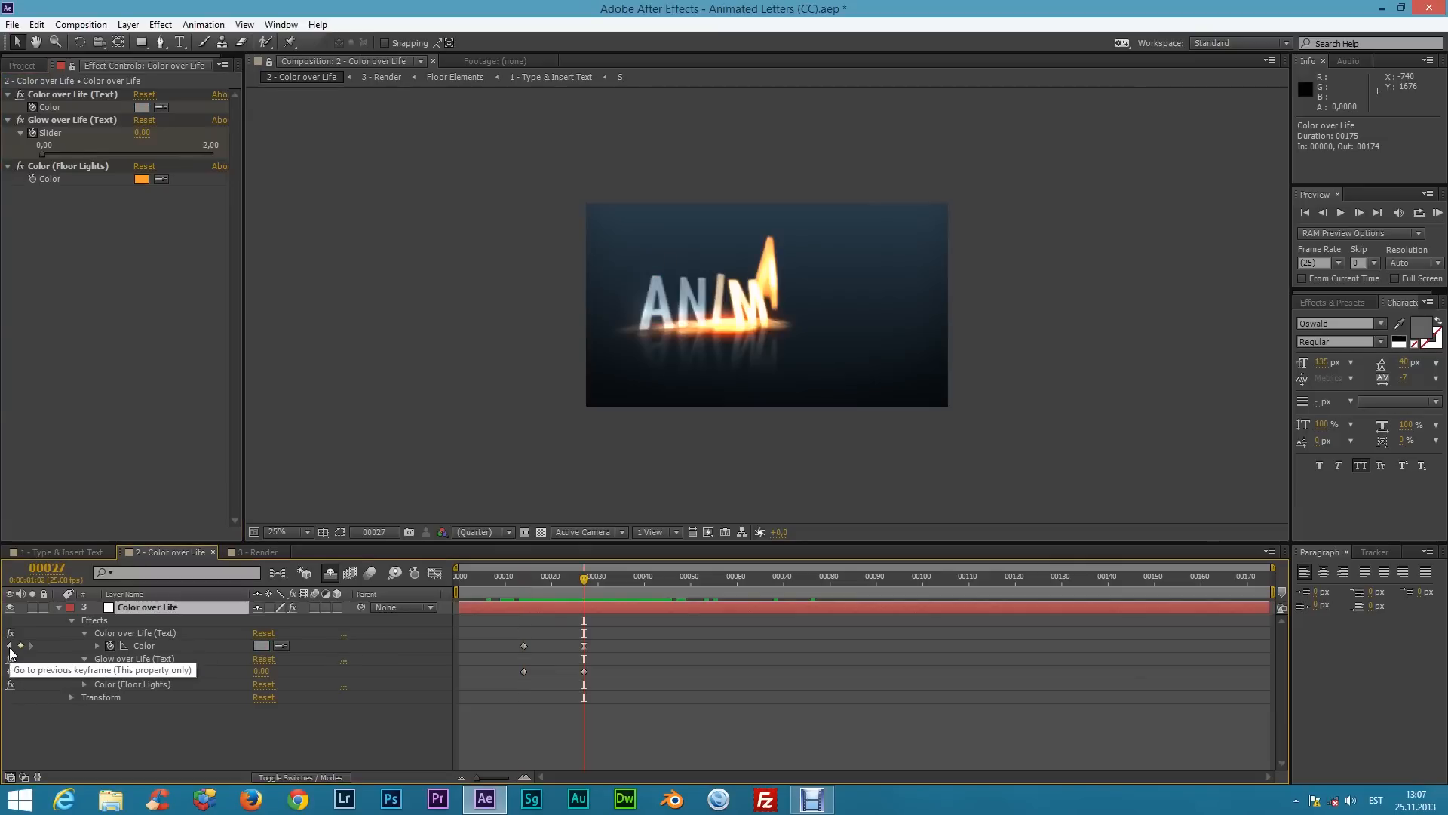
pyautogui.click(9, 646)
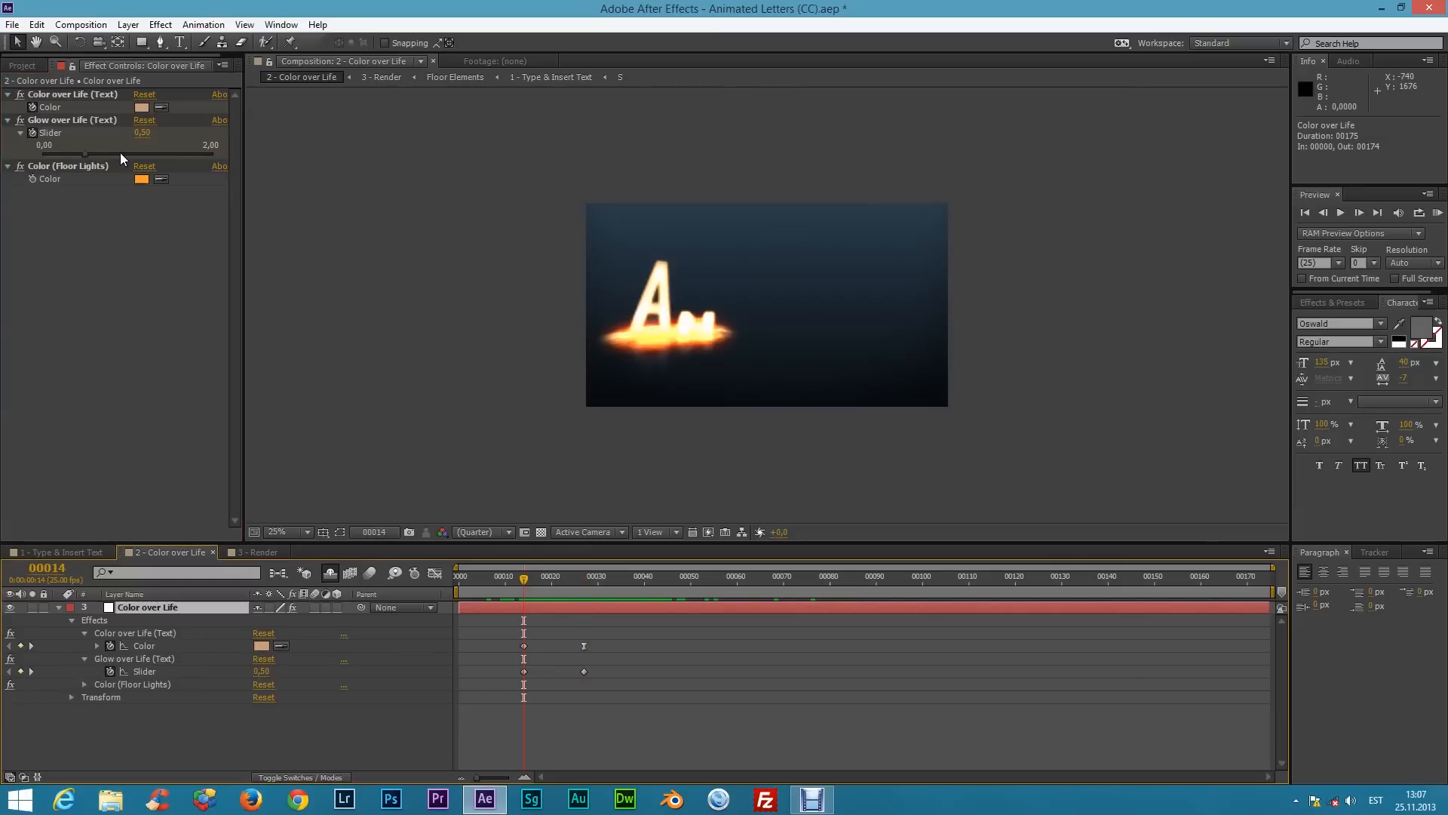
# Set the Color over Life (Text) colour at frame 14 to light blue 79B6CD
pyautogui.click(142, 107)
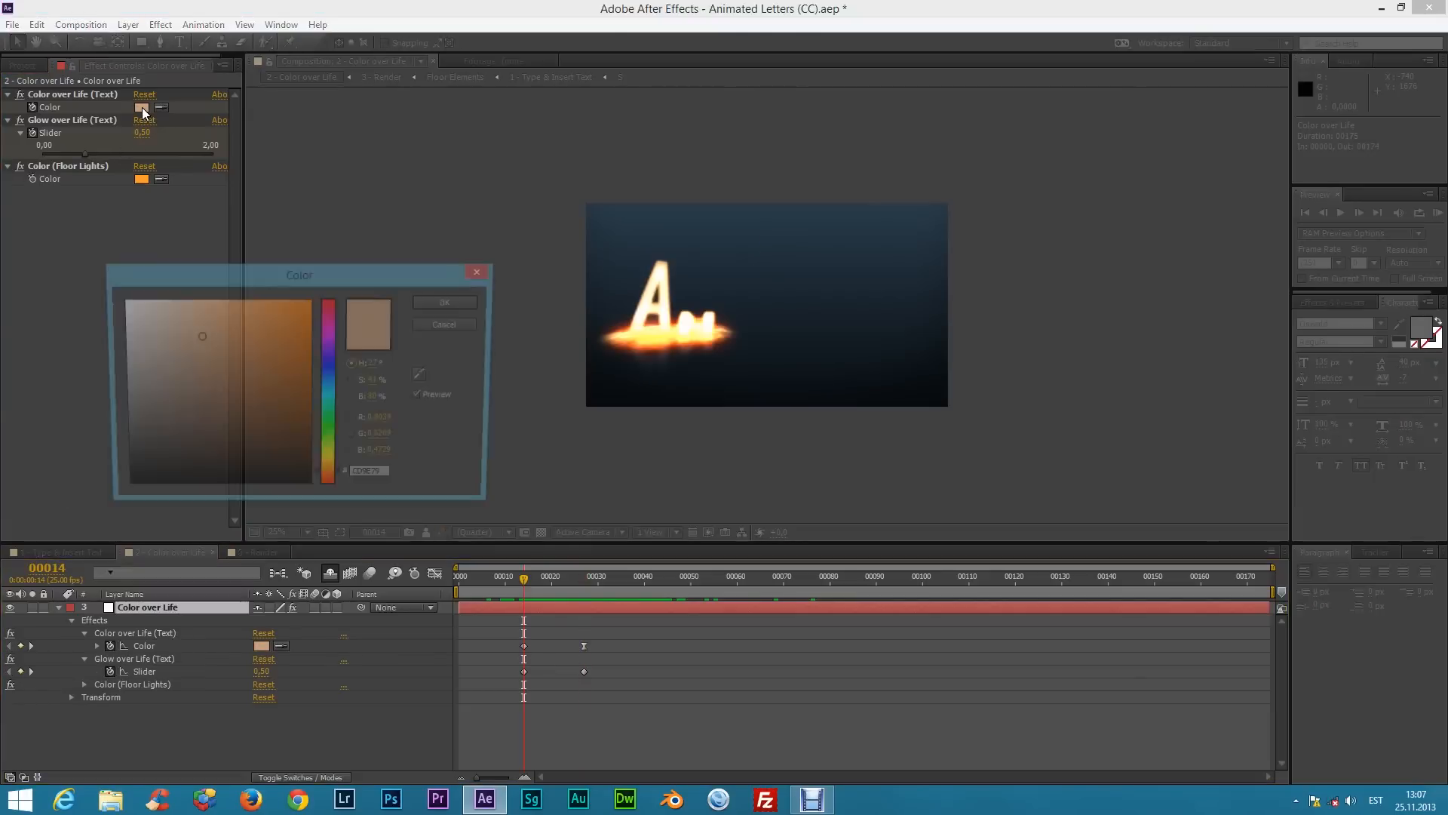
pyautogui.moveTo(331, 453); pyautogui.dragTo(337, 385)
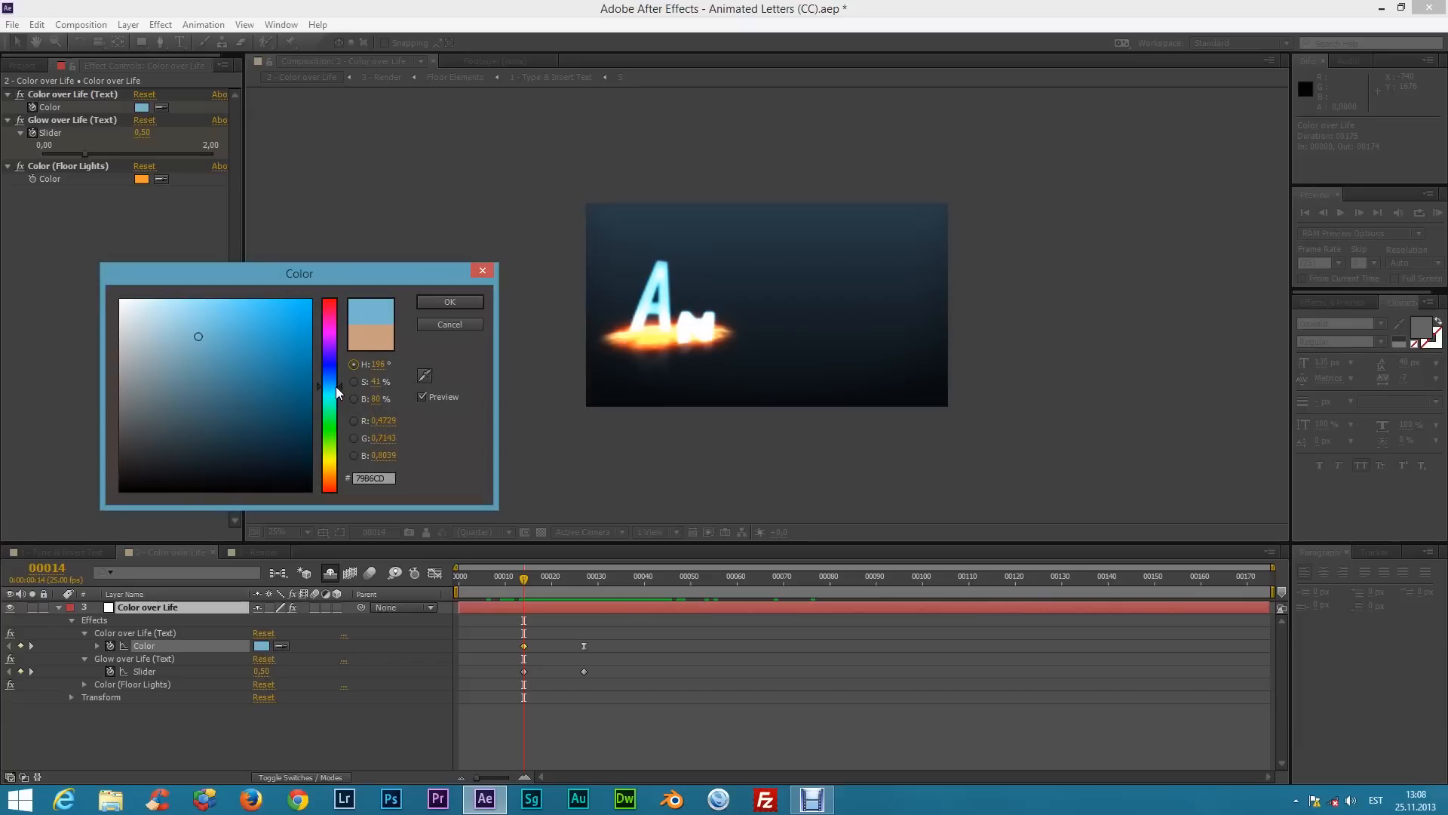
pyautogui.click(446, 301)
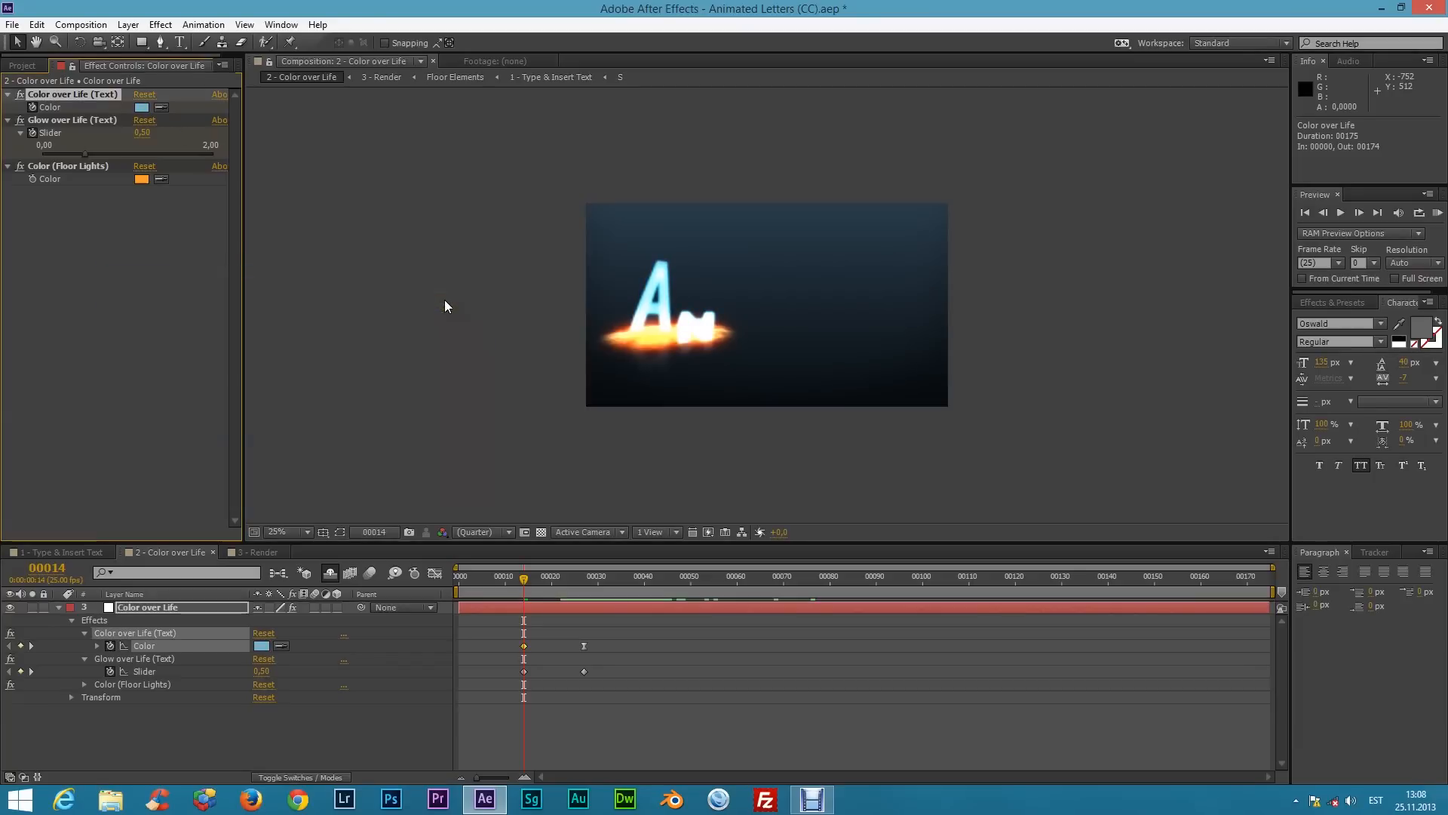
# Set the Color (Floor Lights) effect to the darker teal 36949D
pyautogui.click(144, 179)
pyautogui.moveTo(329, 419); pyautogui.dragTo(333, 391)
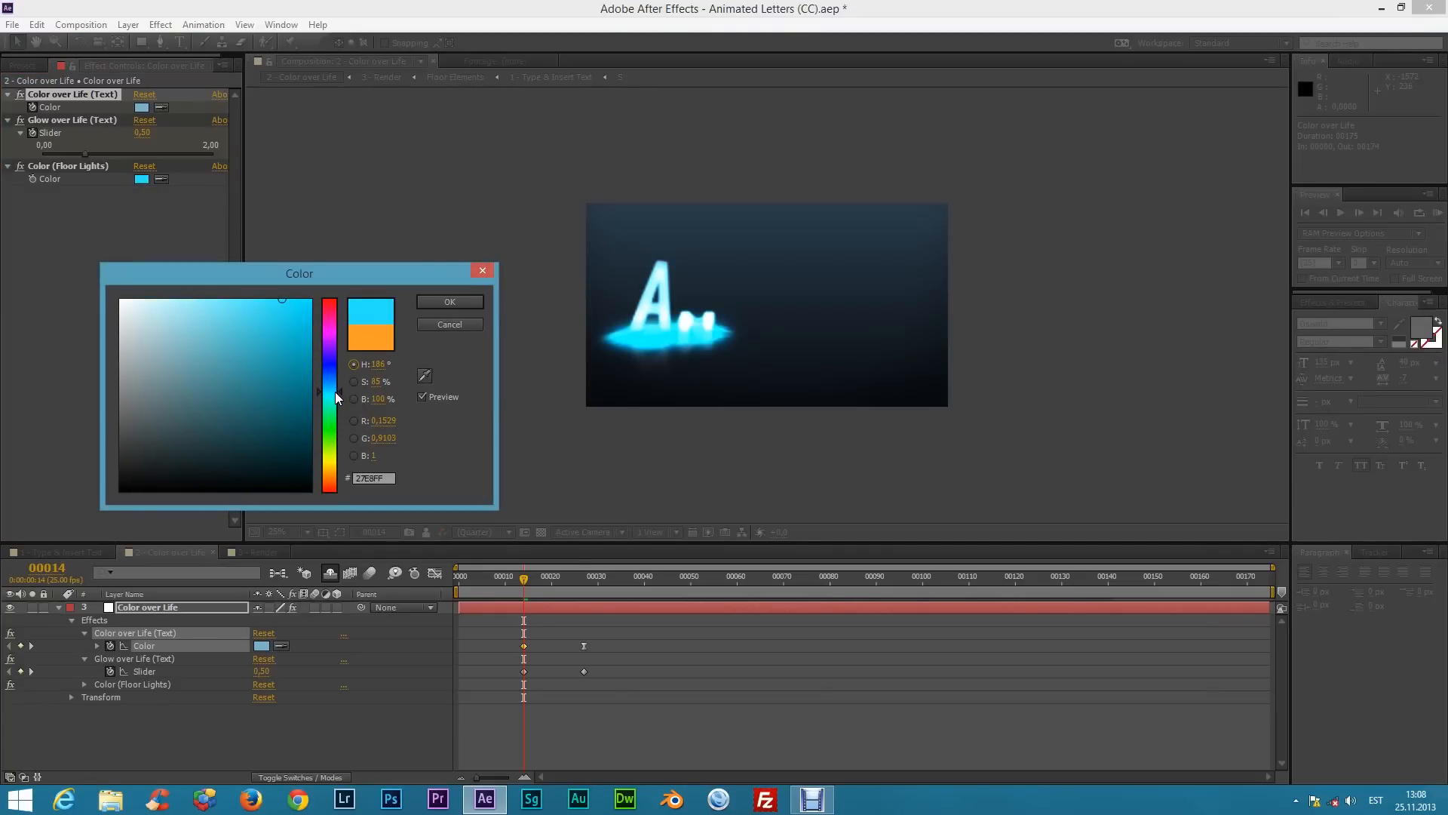
pyautogui.moveTo(282, 300); pyautogui.dragTo(246, 373)
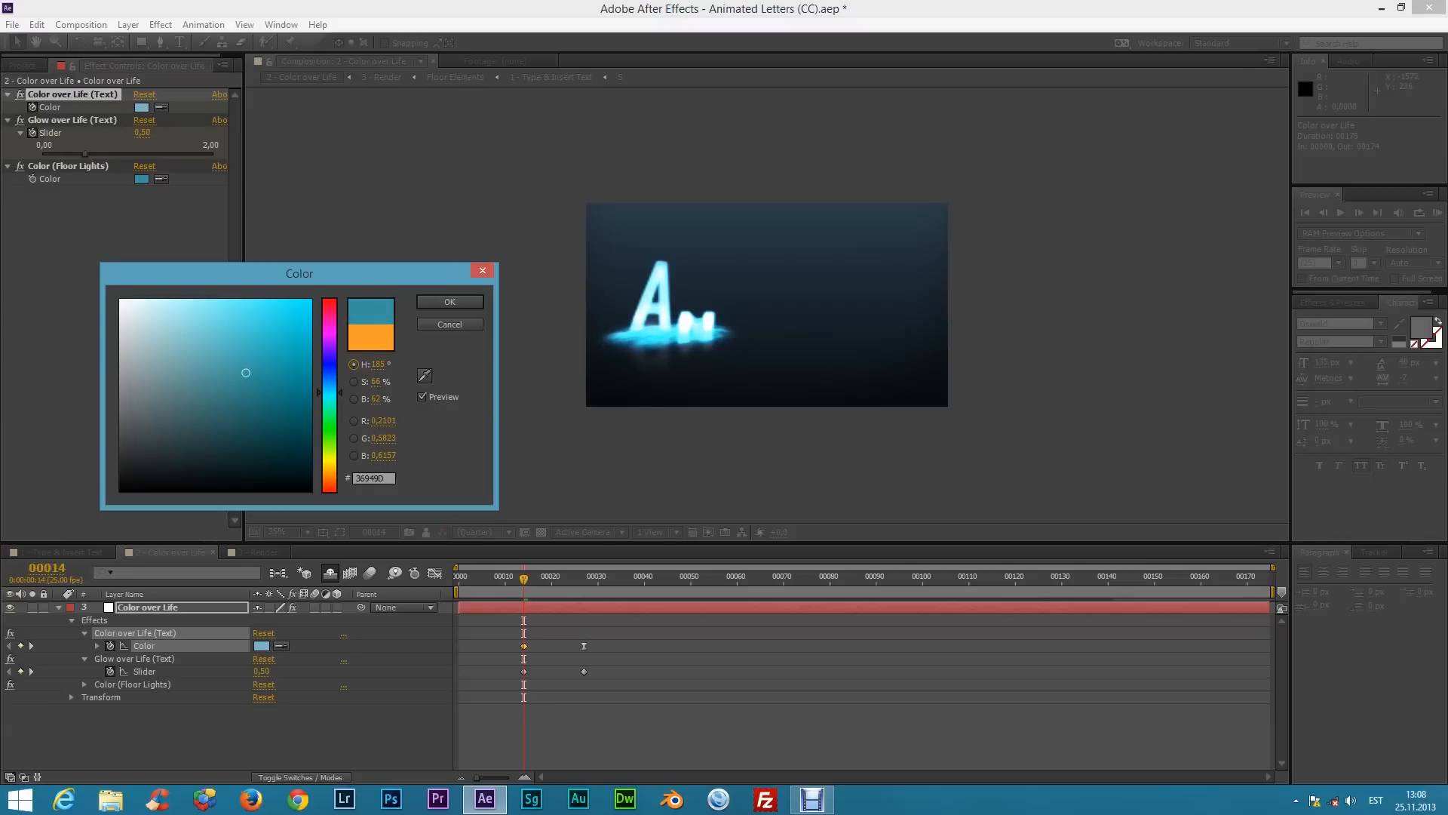
pyautogui.click(432, 303)
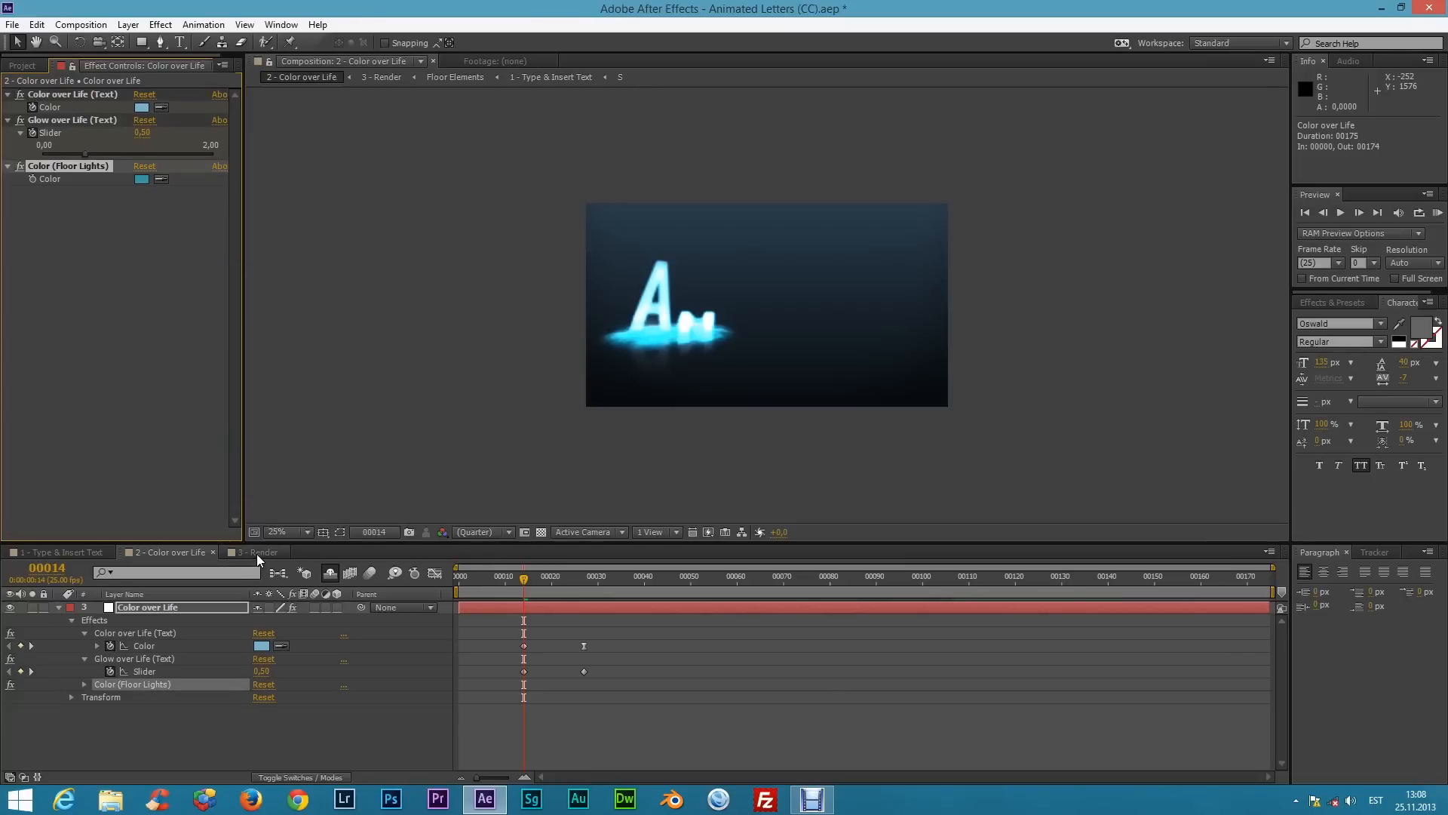
# Play the 3 - Render composition from near its start and scrub to frame 43 to check the blue letters and floor lights
pyautogui.click(258, 553)
pyautogui.moveTo(491, 583); pyautogui.dragTo(451, 591)
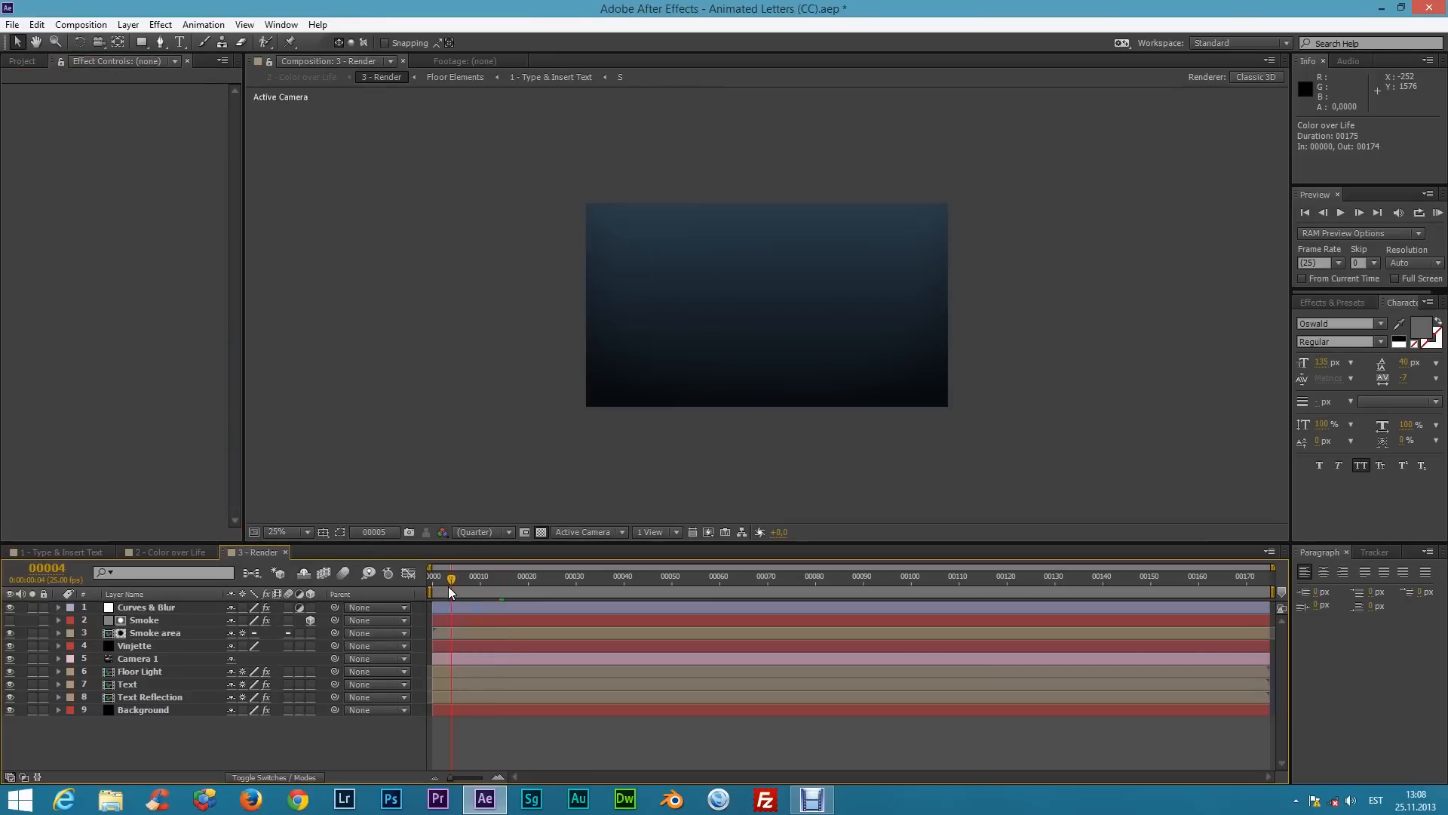
pyautogui.press('space')
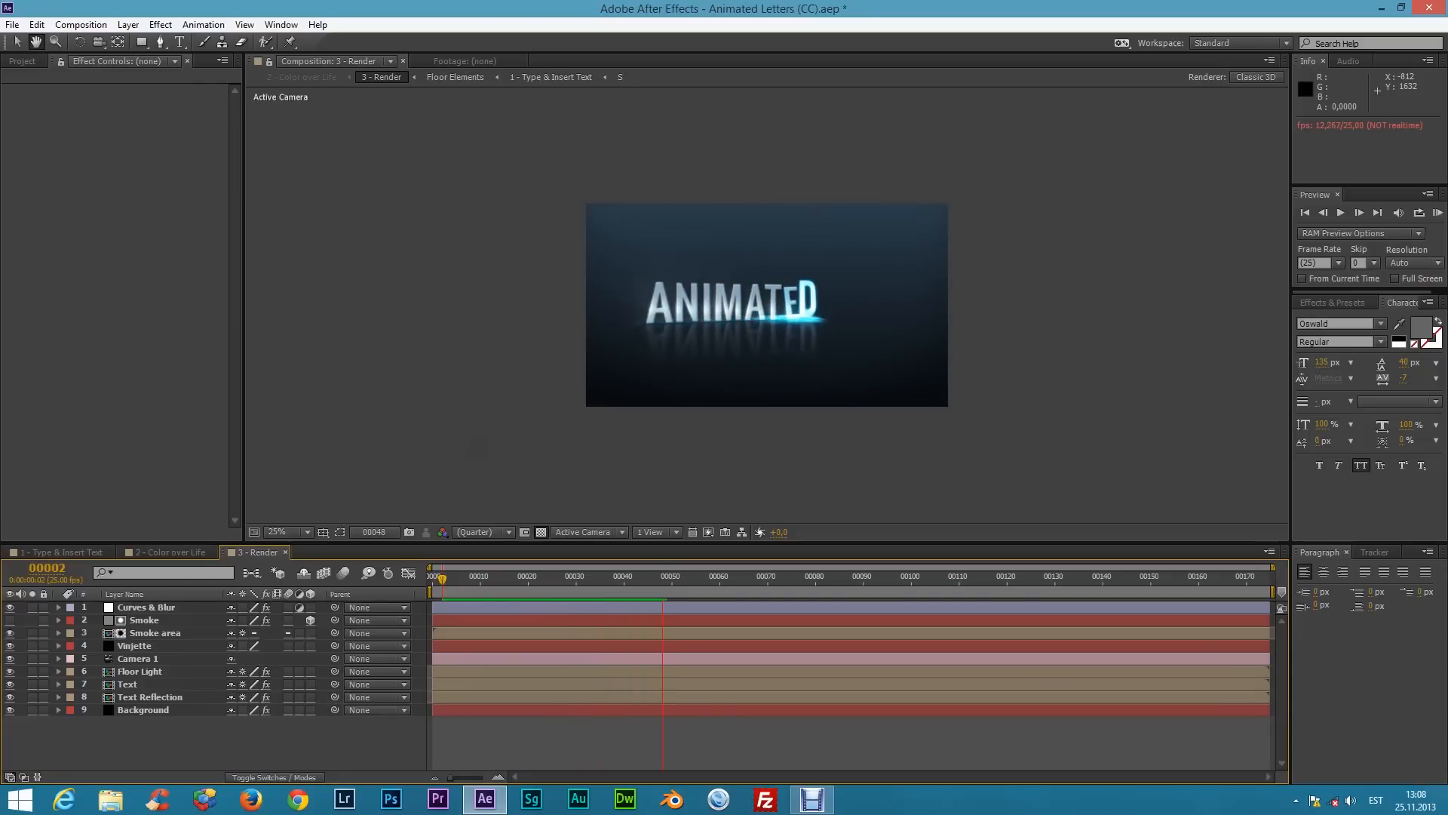
pyautogui.moveTo(606, 588); pyautogui.dragTo(639, 604)
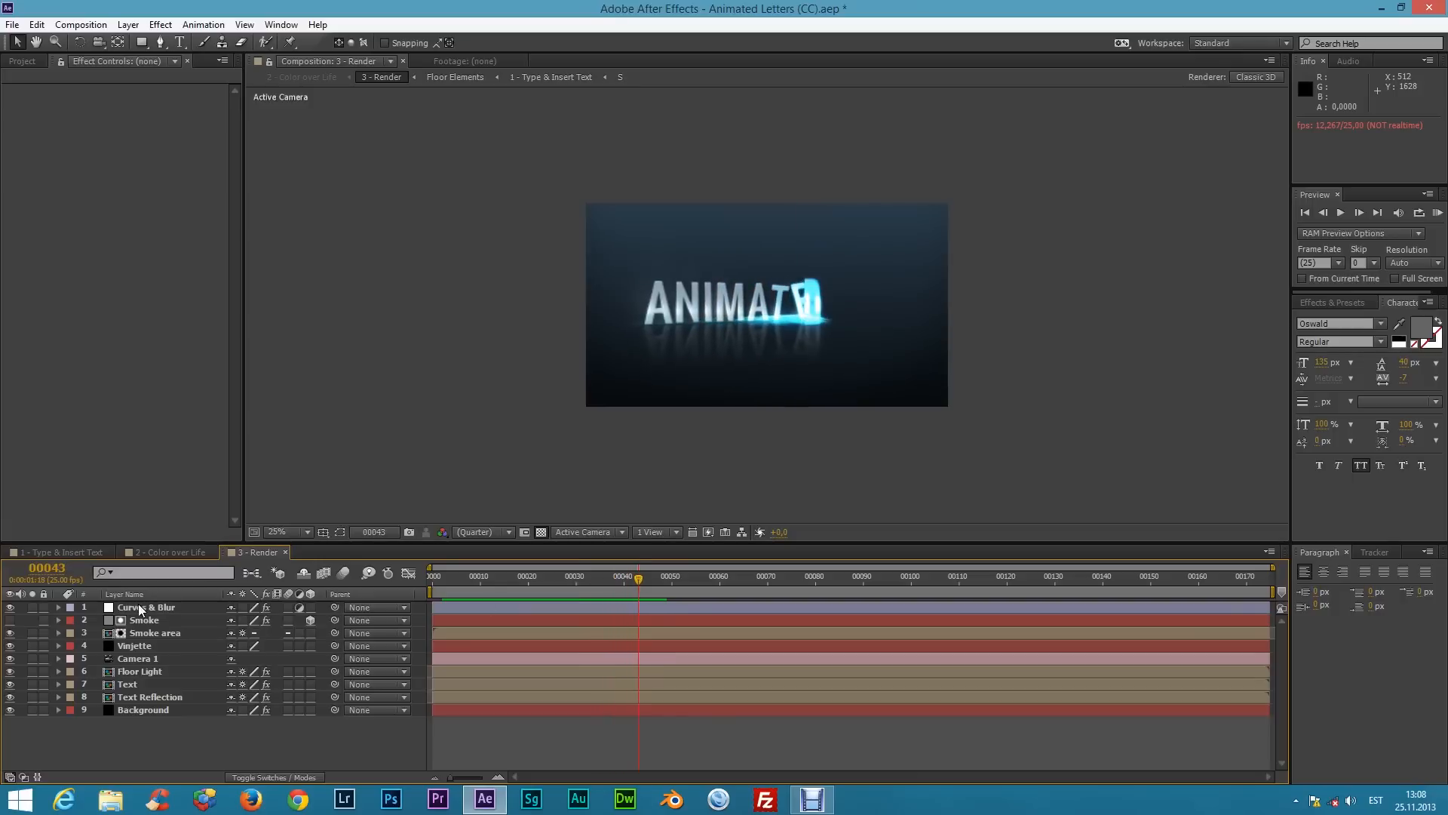
# Inspect the text colour and glow keyframes at frame 27 in the 2 - Color over Life composition
pyautogui.click(166, 553)
pyautogui.moveTo(520, 581); pyautogui.dragTo(692, 647)
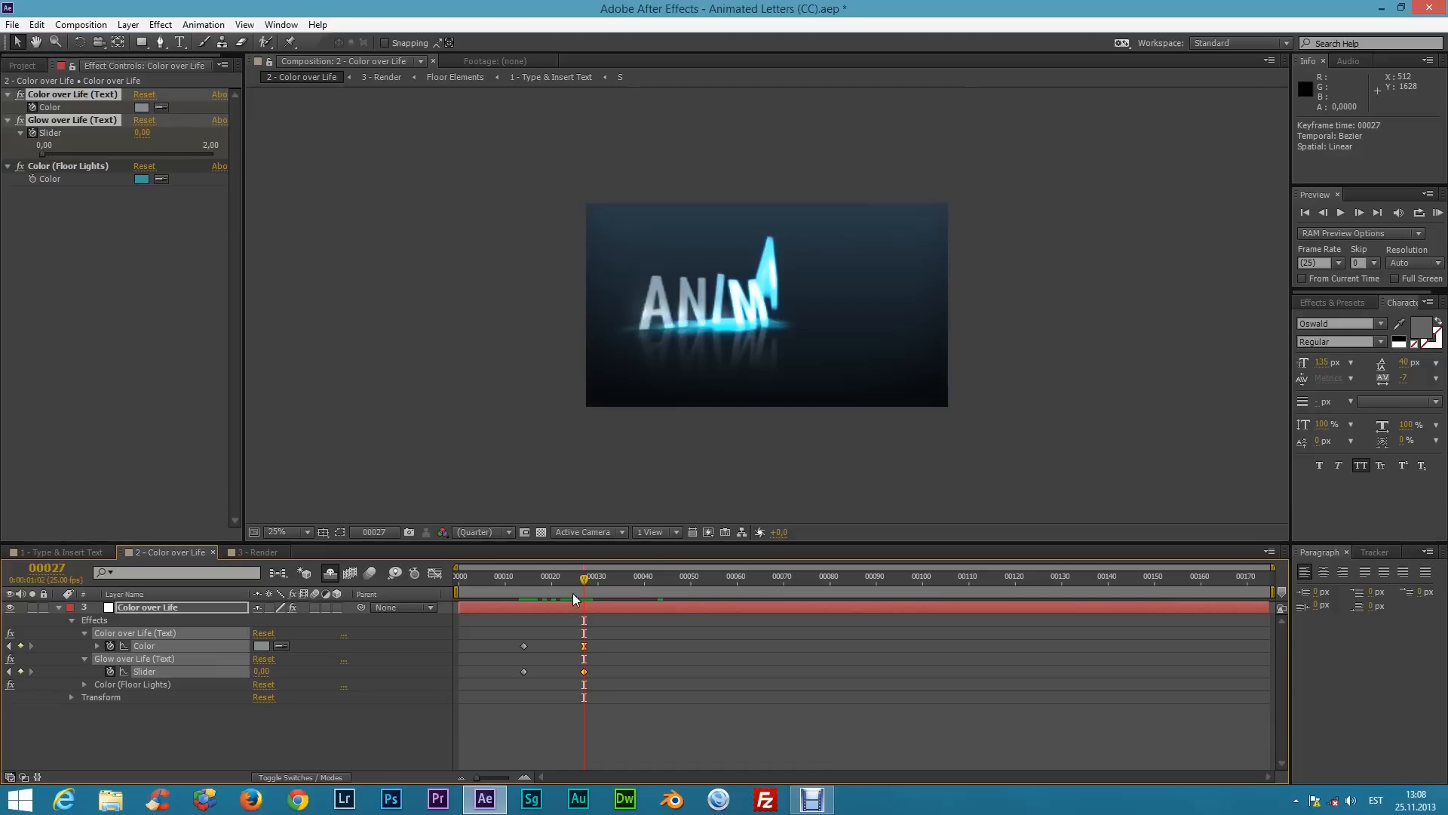
pyautogui.click(242, 737)
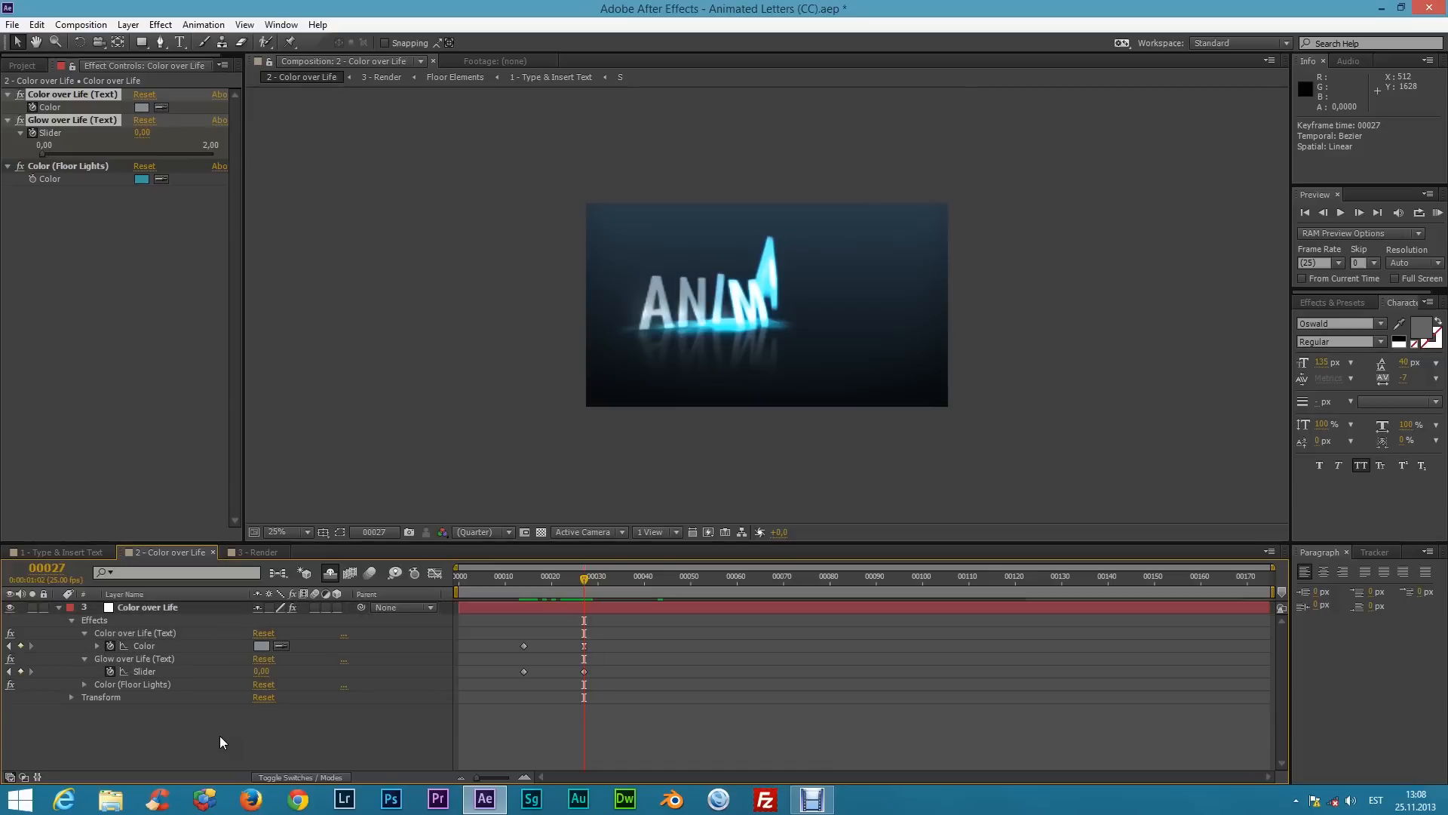
# Add the 3 - Render composition to the render queue
pyautogui.click(249, 557)
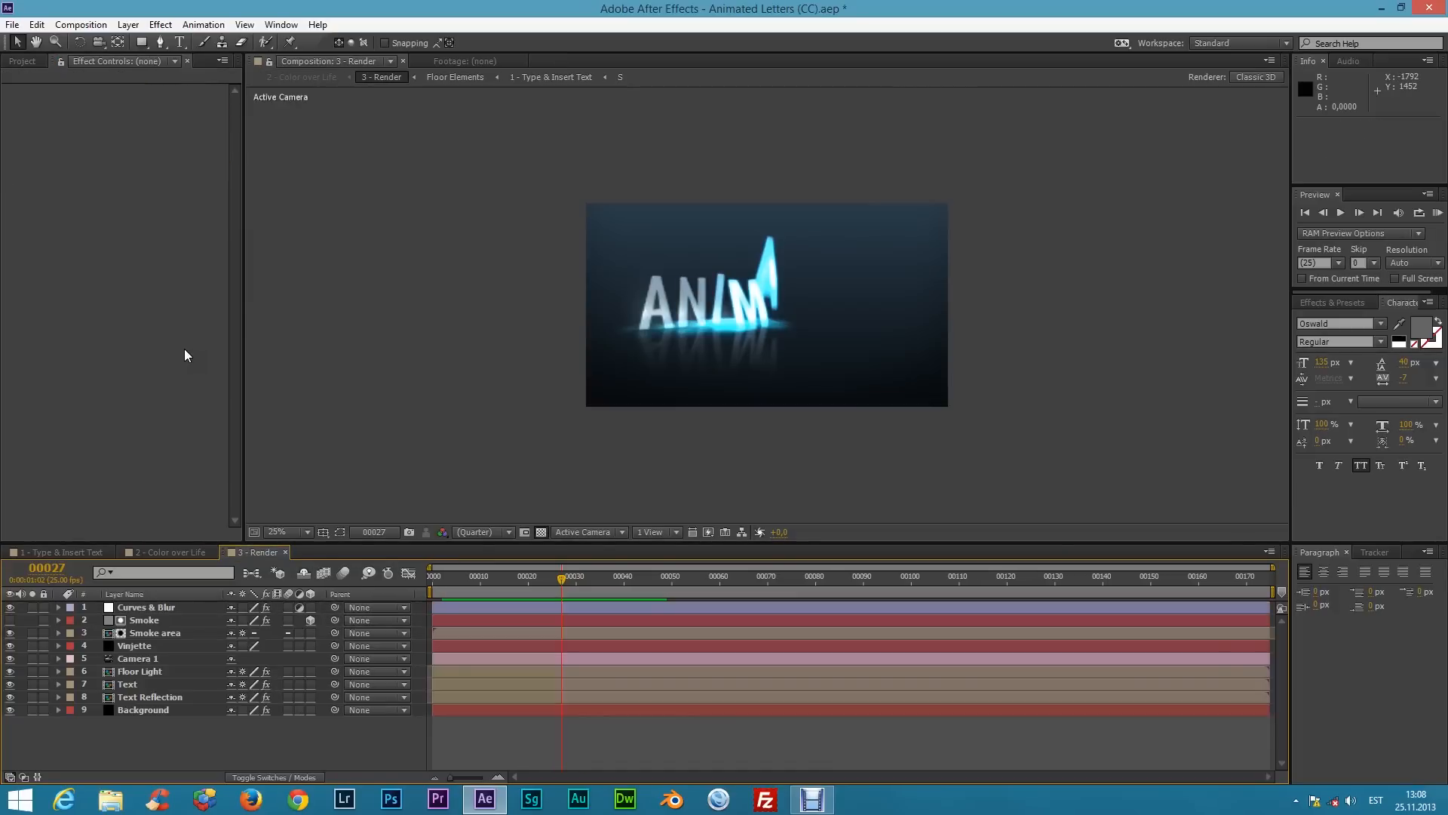
pyautogui.click(95, 26)
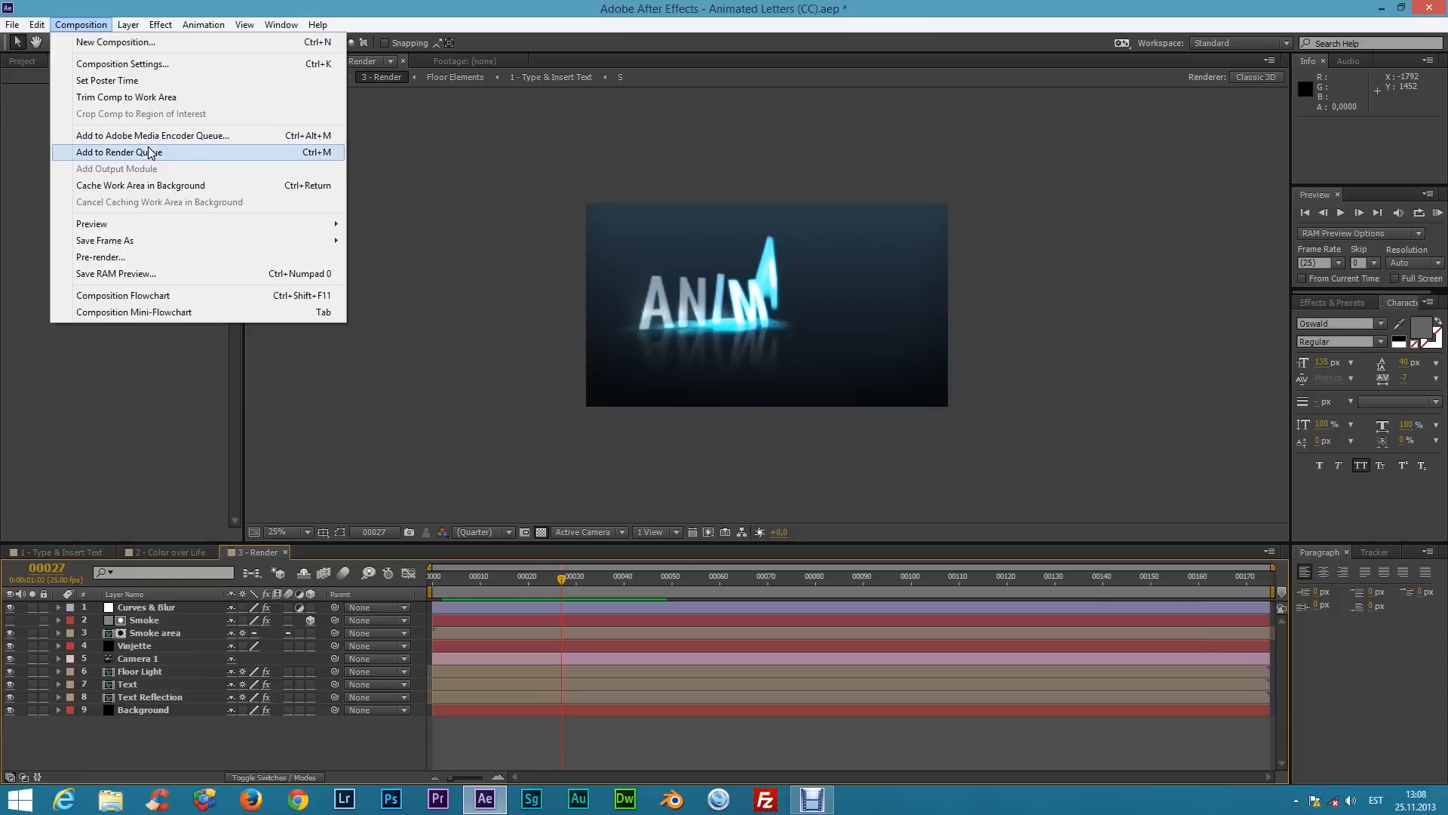
pyautogui.click(191, 152)
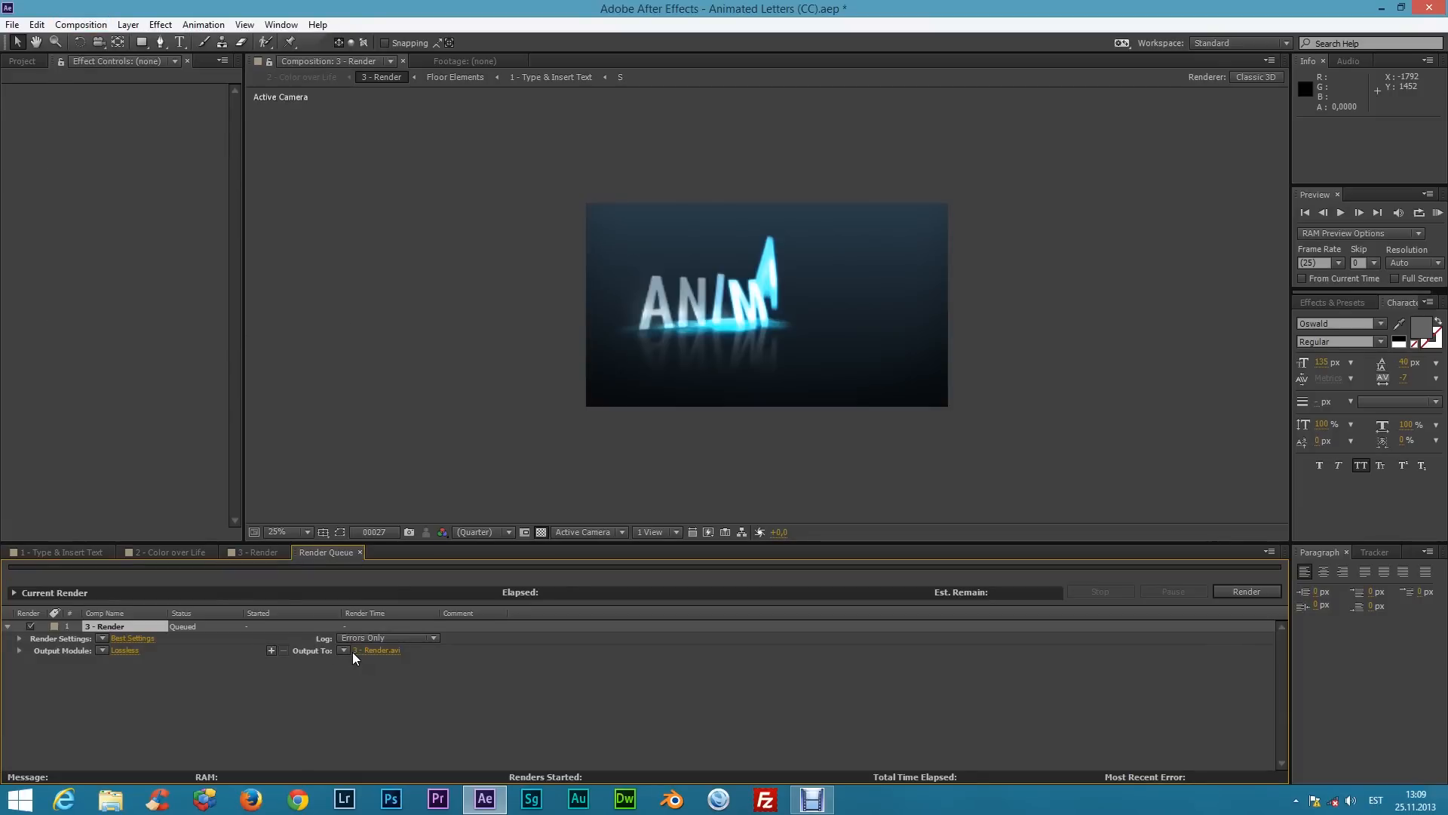